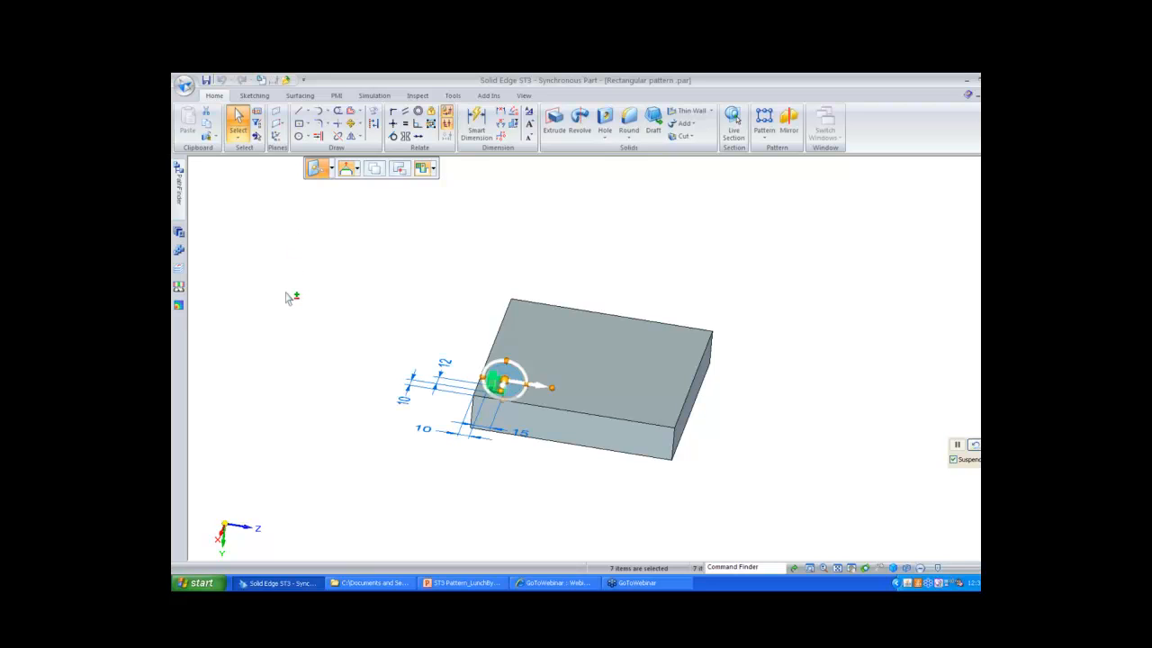
pyautogui.moveTo(287, 293); pyautogui.dragTo(324, 222, button='right')
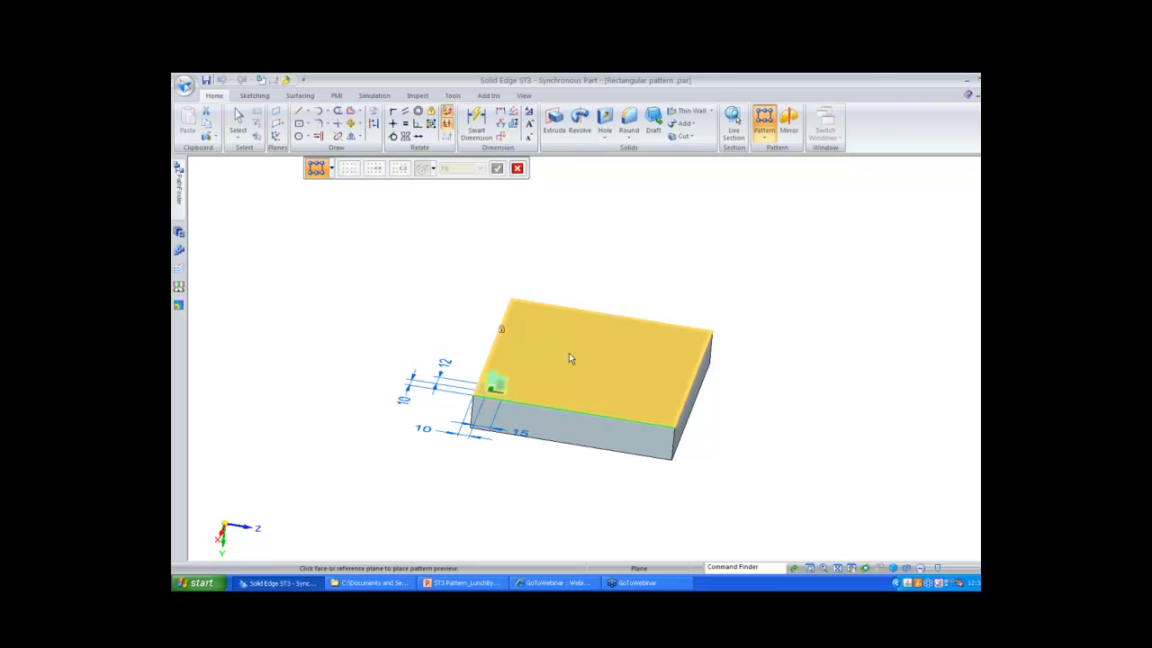
pyautogui.press('n')
pyautogui.press('n')
pyautogui.press('n')
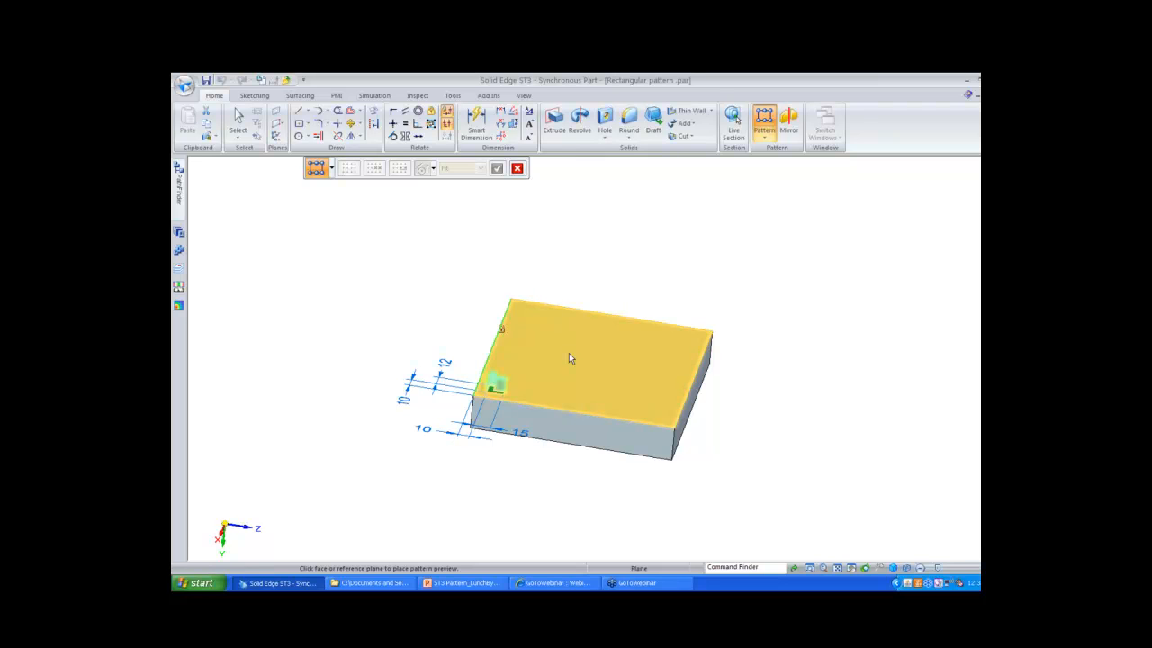
pyautogui.click(504, 329)
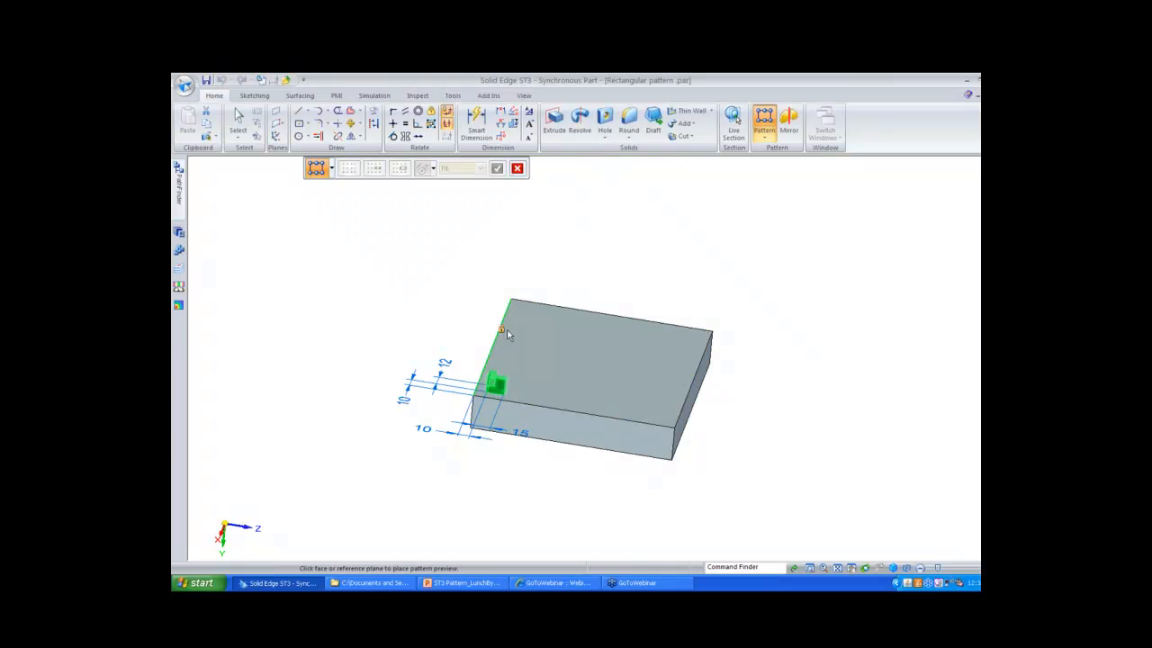
pyautogui.click(554, 338)
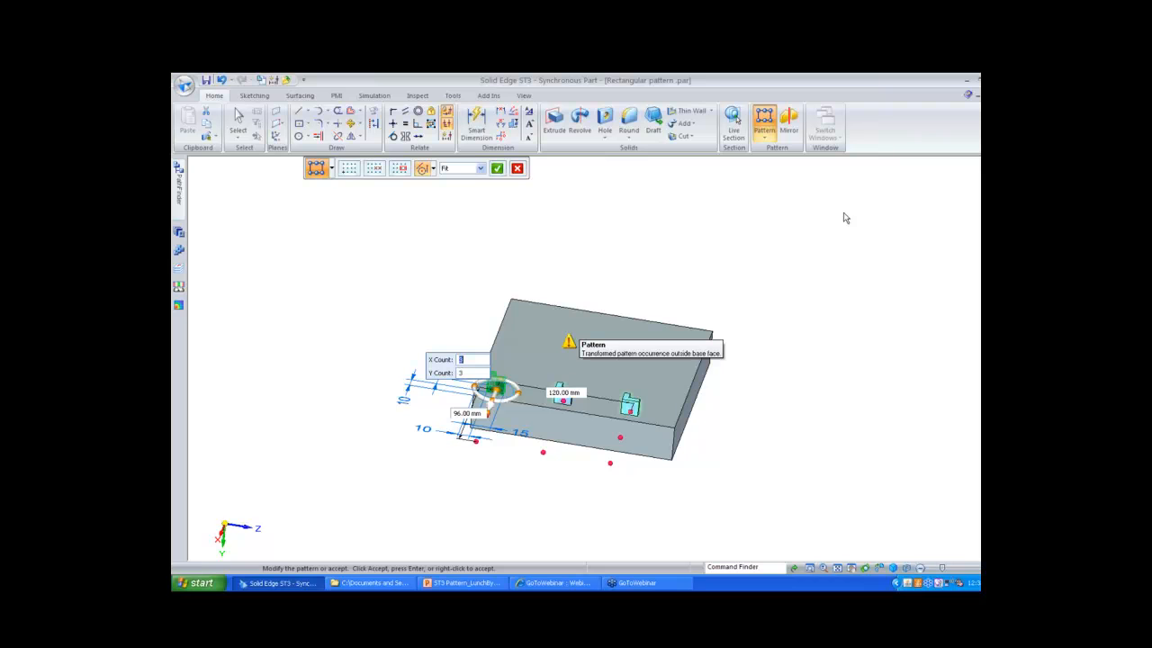
pyautogui.press('Escape')
pyautogui.press('Escape')
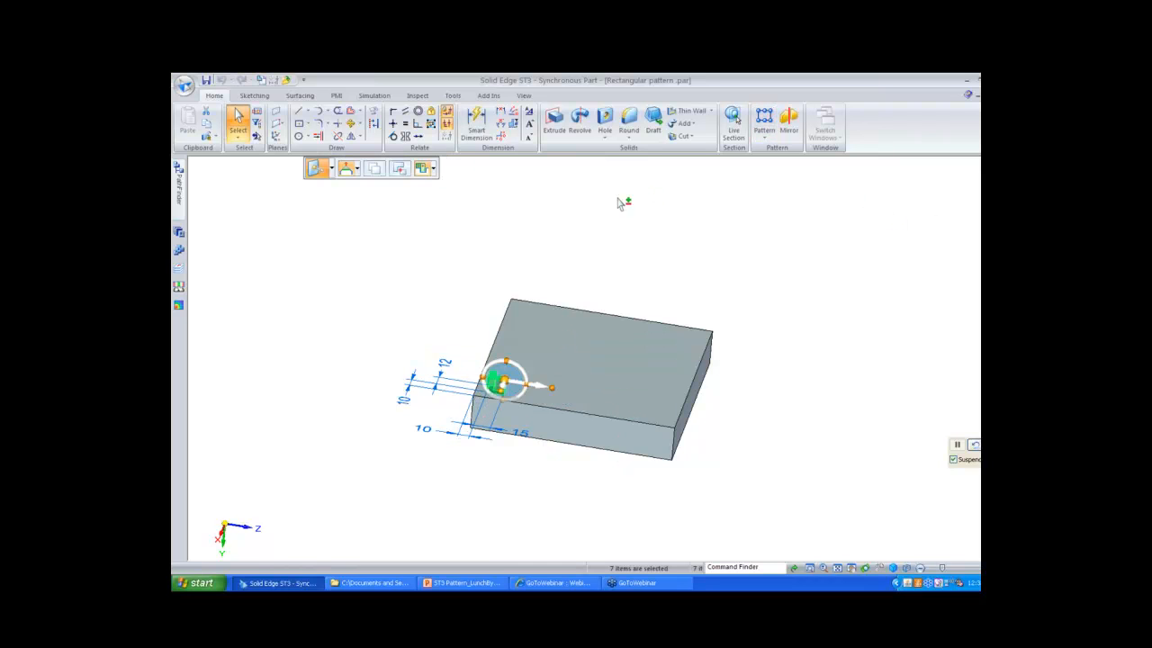
# Place a rectangular Fit pattern of the selected L-shaped boss on the block's top face, with its X direction along the front edge
pyautogui.moveTo(341, 267); pyautogui.dragTo(370, 235, button='right')
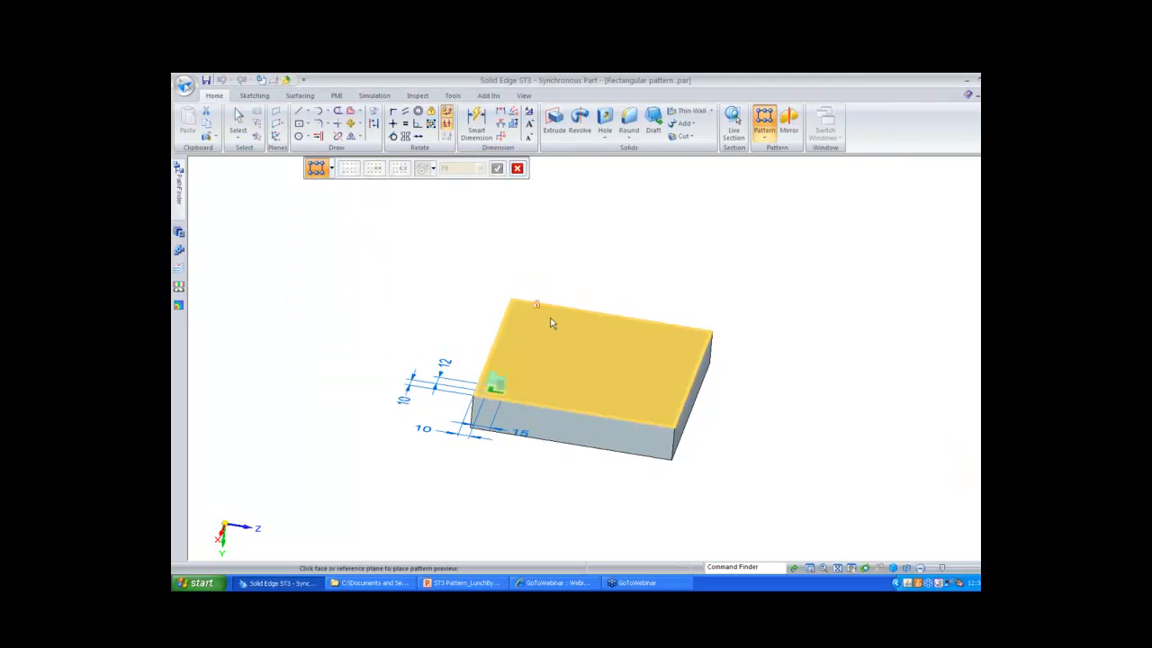
pyautogui.click(567, 397)
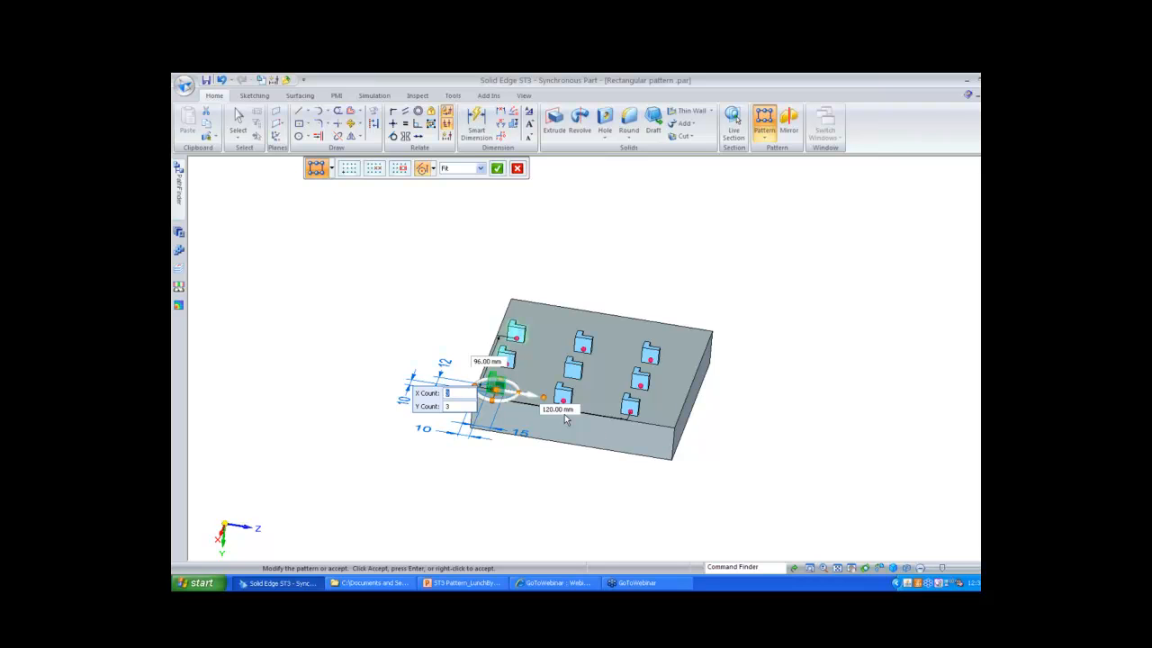
pyautogui.press('Return')
pyautogui.moveTo(382, 357); pyautogui.dragTo(529, 434)
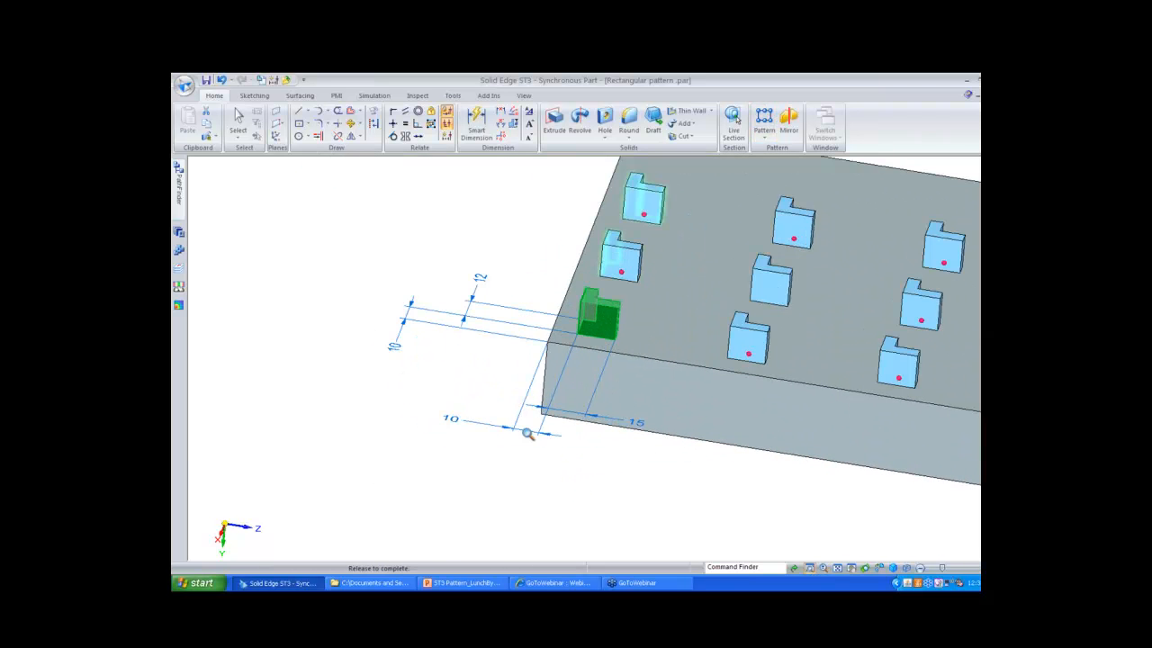
pyautogui.keyDown('ctrl'); pyautogui.moveTo(529, 433); pyautogui.dragTo(448, 363, button='middle'); pyautogui.keyUp('ctrl')
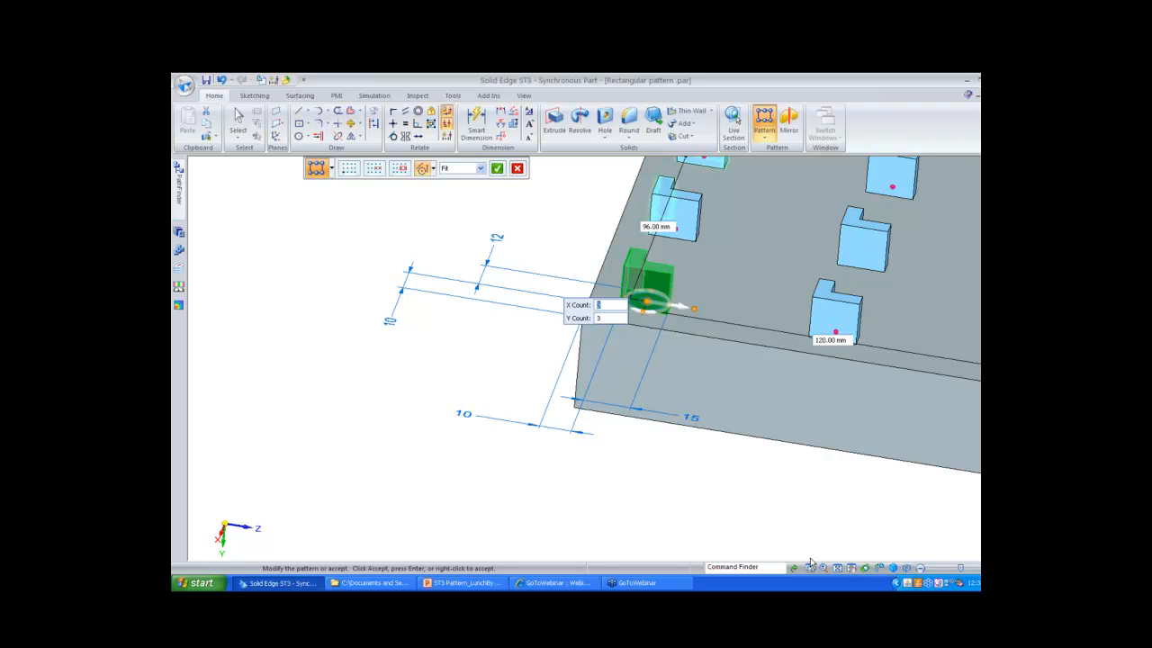
pyautogui.click(837, 569)
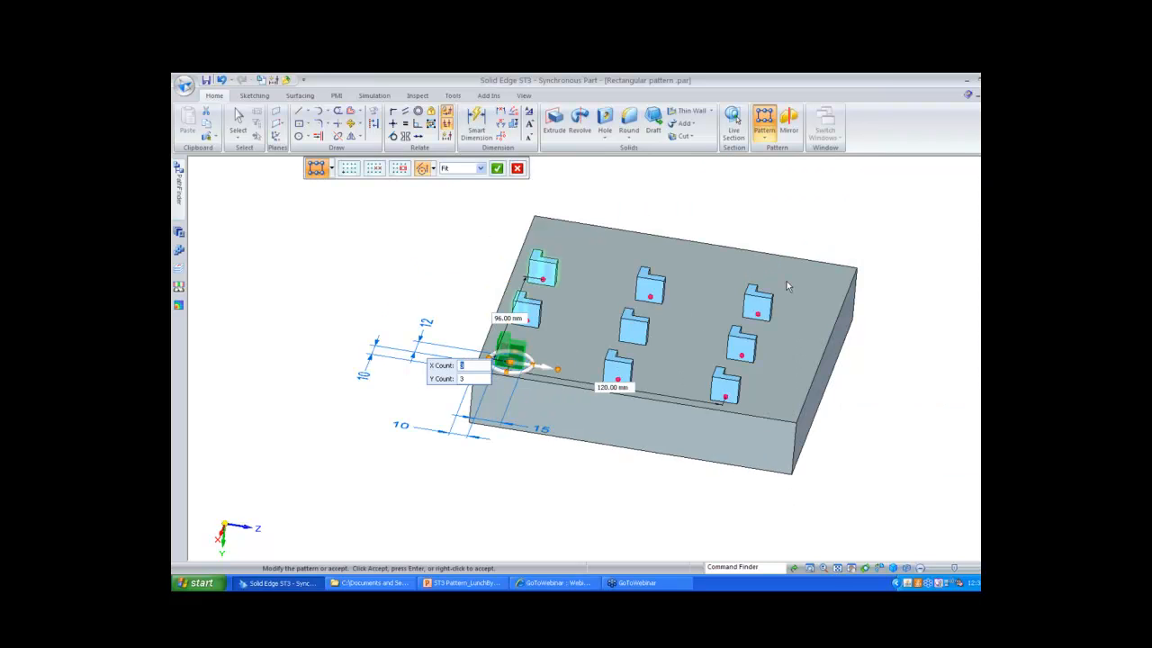
# Set the pattern's overall X and Y distances to 150 mm each
pyautogui.press('Tab')
pyautogui.write('150')
pyautogui.press('Tab')
pyautogui.write('150')
pyautogui.press('Tab')
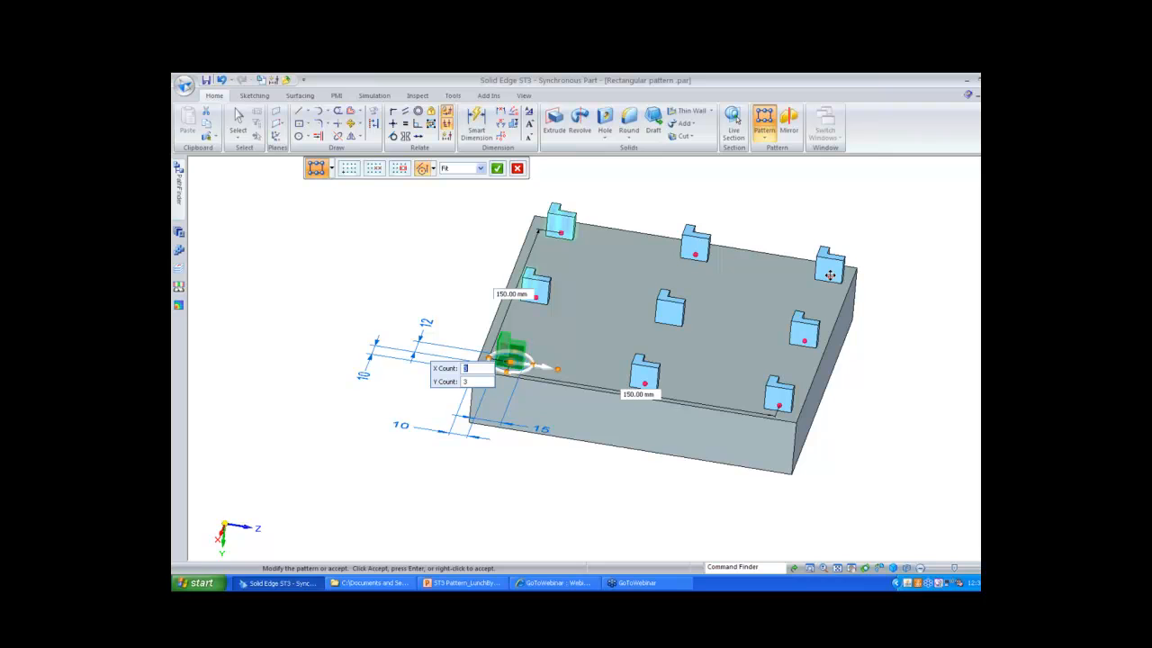
# Resize the pattern freehand to about 141 mm in X and 132 mm in Y, and set both counts to 5
pyautogui.moveTo(830, 275); pyautogui.dragTo(819, 290)
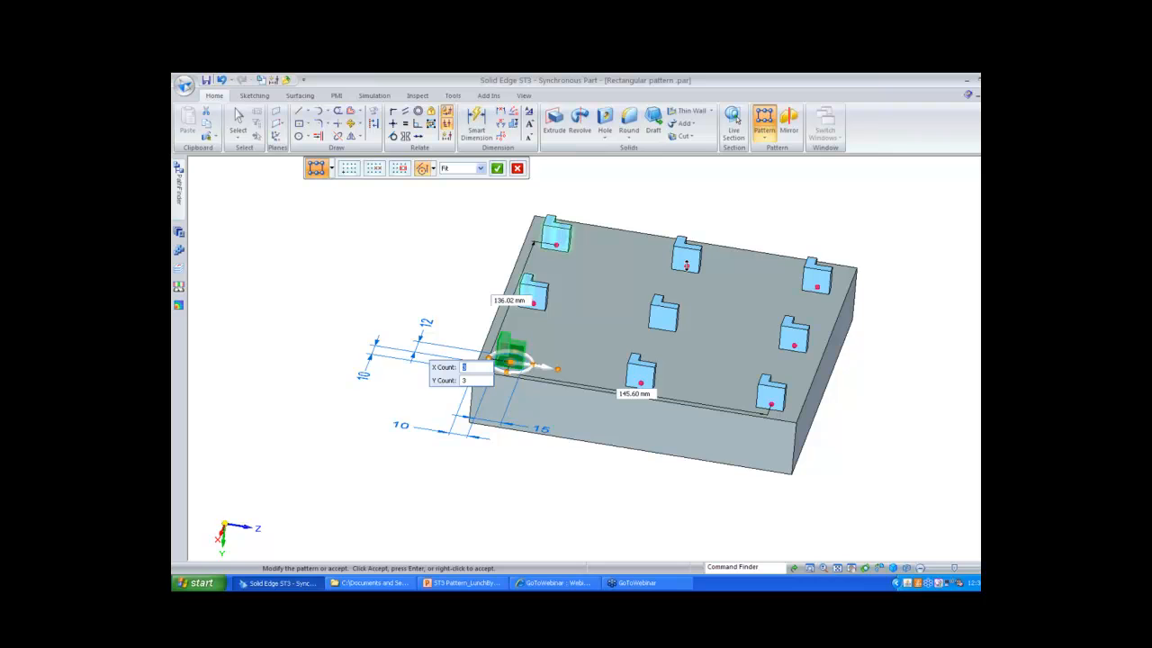
pyautogui.moveTo(686, 265); pyautogui.dragTo(685, 270)
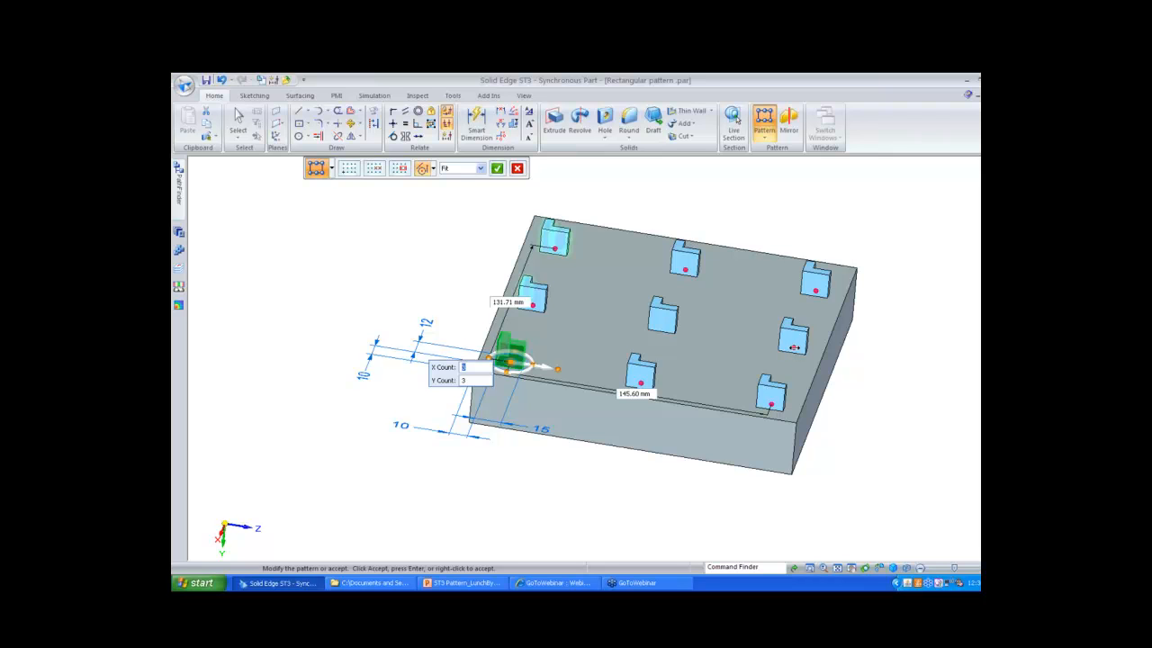
pyautogui.moveTo(794, 347)
pyautogui.mouseDown()
pyautogui.moveTo(780, 342)
pyautogui.moveTo(789, 345)
pyautogui.mouseUp()
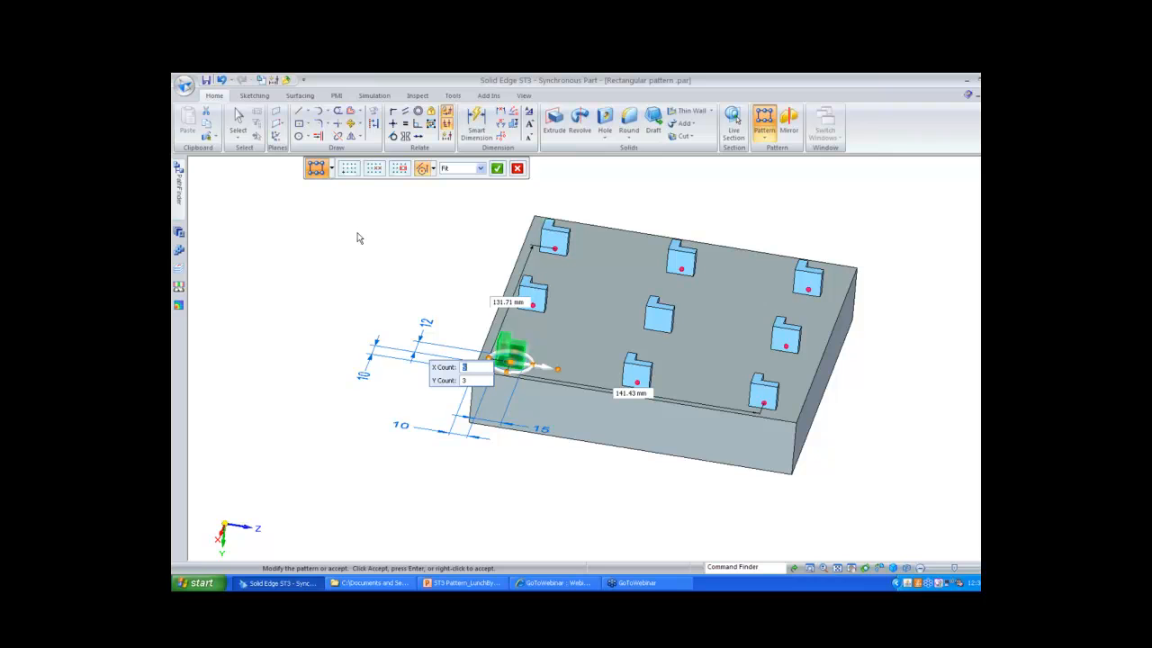
pyautogui.write('5')
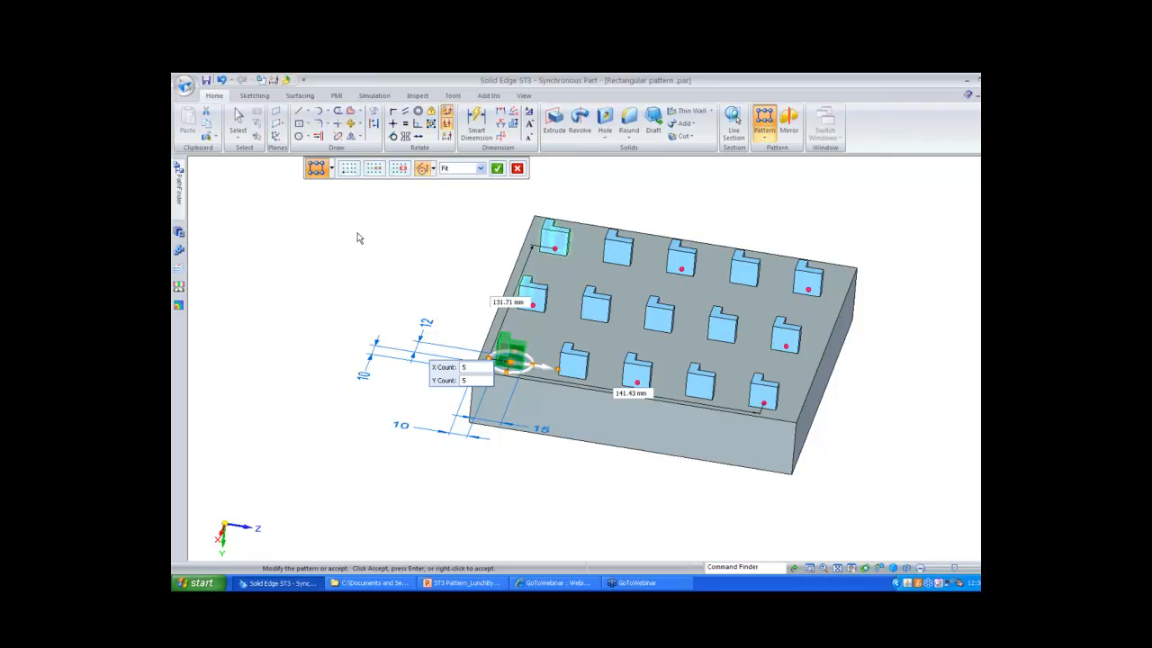
pyautogui.press('Tab')
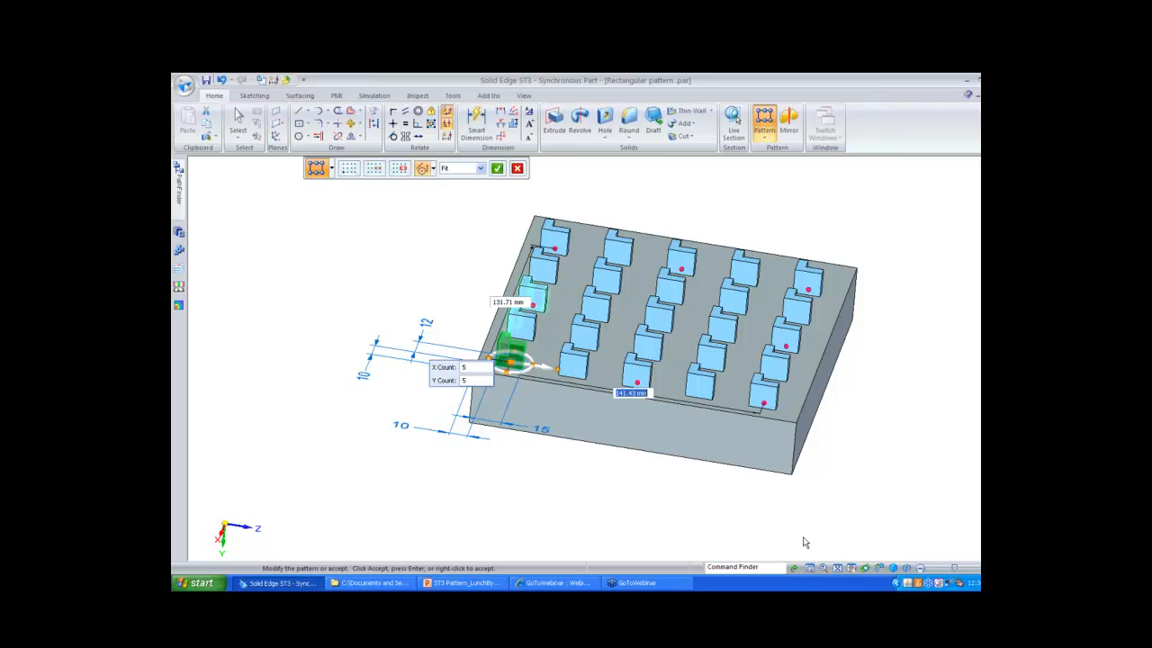
# Move the pattern's origin onto the front outer base corner of the source boss and accept the pattern
pyautogui.press('Return')
pyautogui.moveTo(456, 305); pyautogui.dragTo(543, 389)
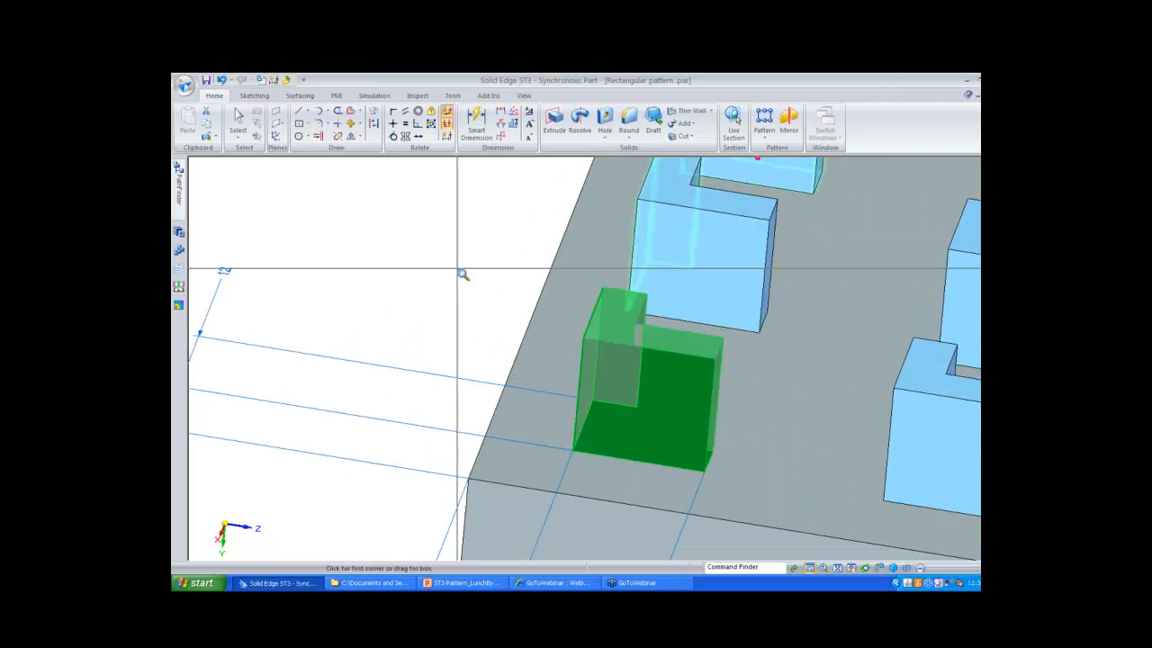
pyautogui.rightClick(458, 268)
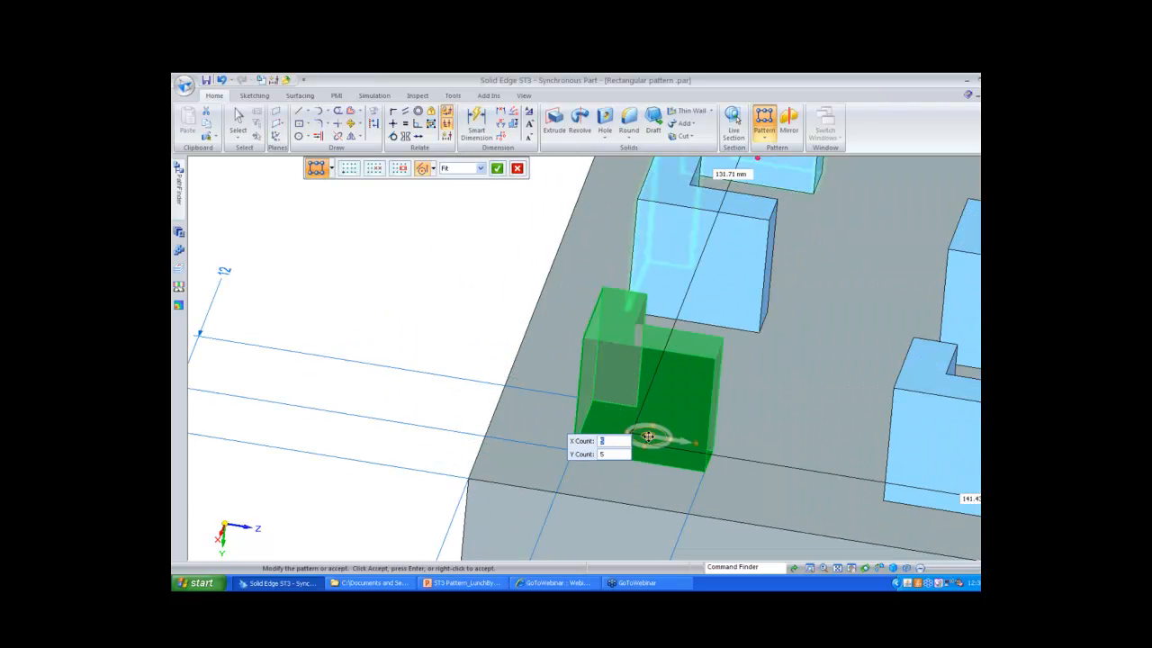
pyautogui.moveTo(648, 437); pyautogui.dragTo(573, 455)
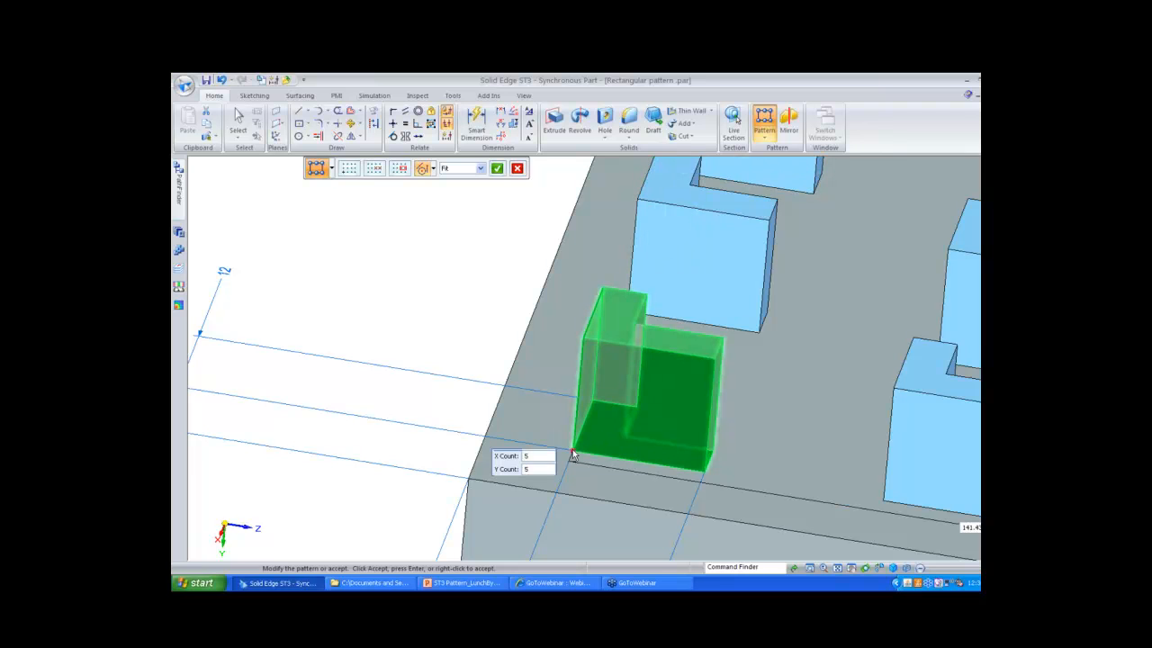
pyautogui.click(836, 569)
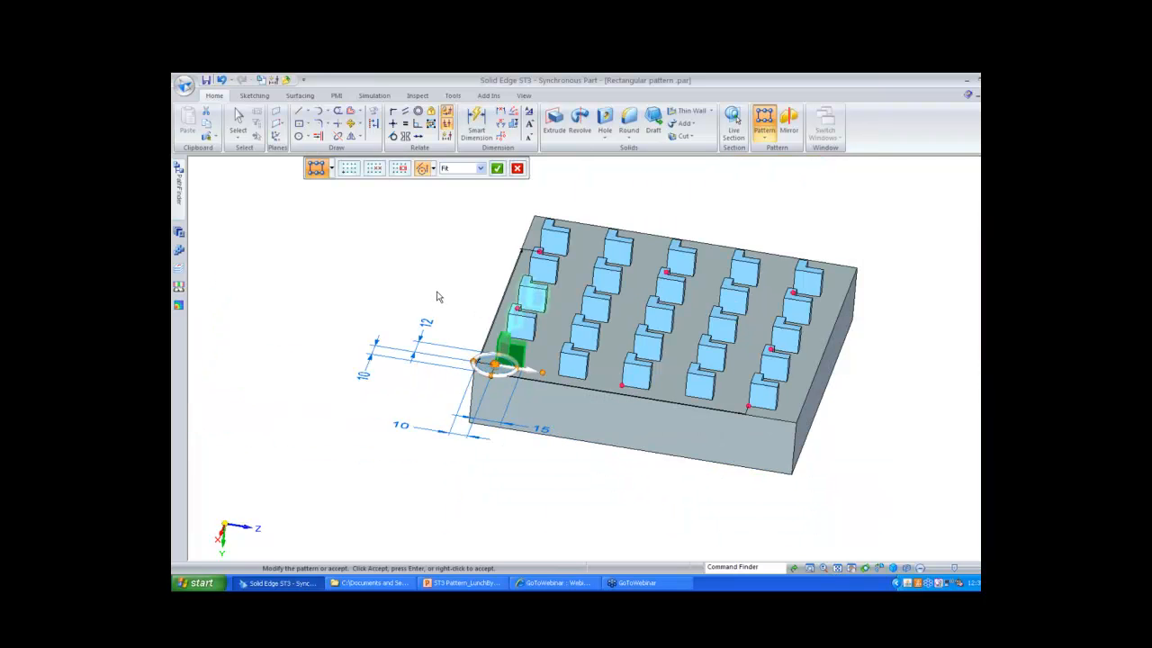
pyautogui.moveTo(437, 297); pyautogui.dragTo(431, 303, button='middle')
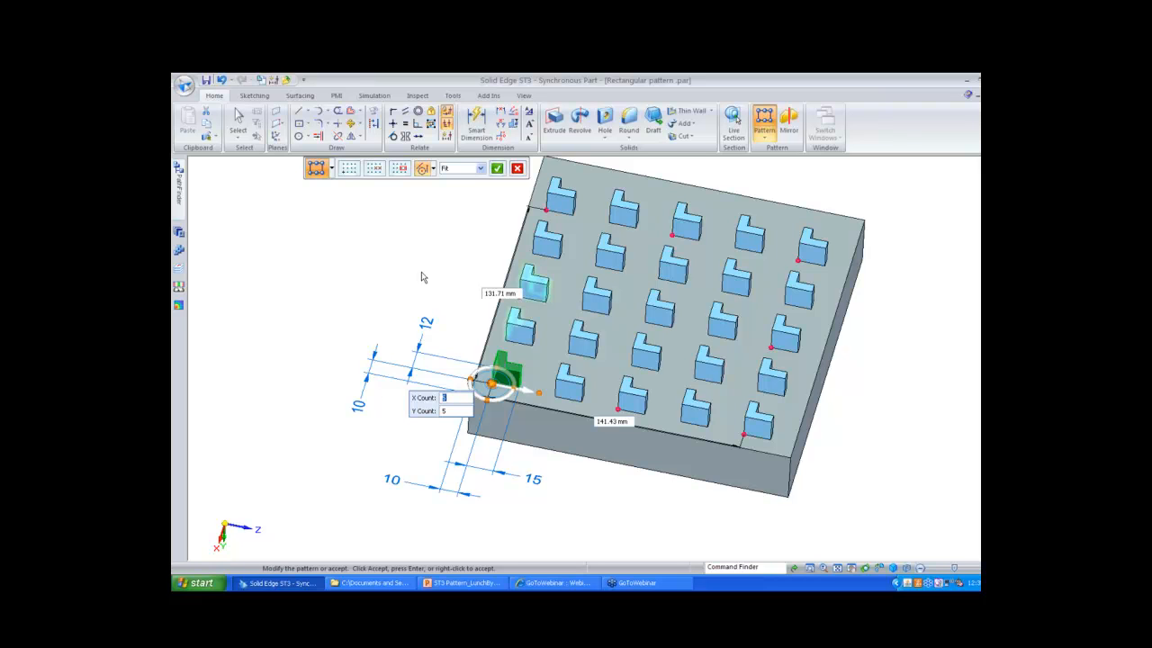
pyautogui.rightClick(430, 262)
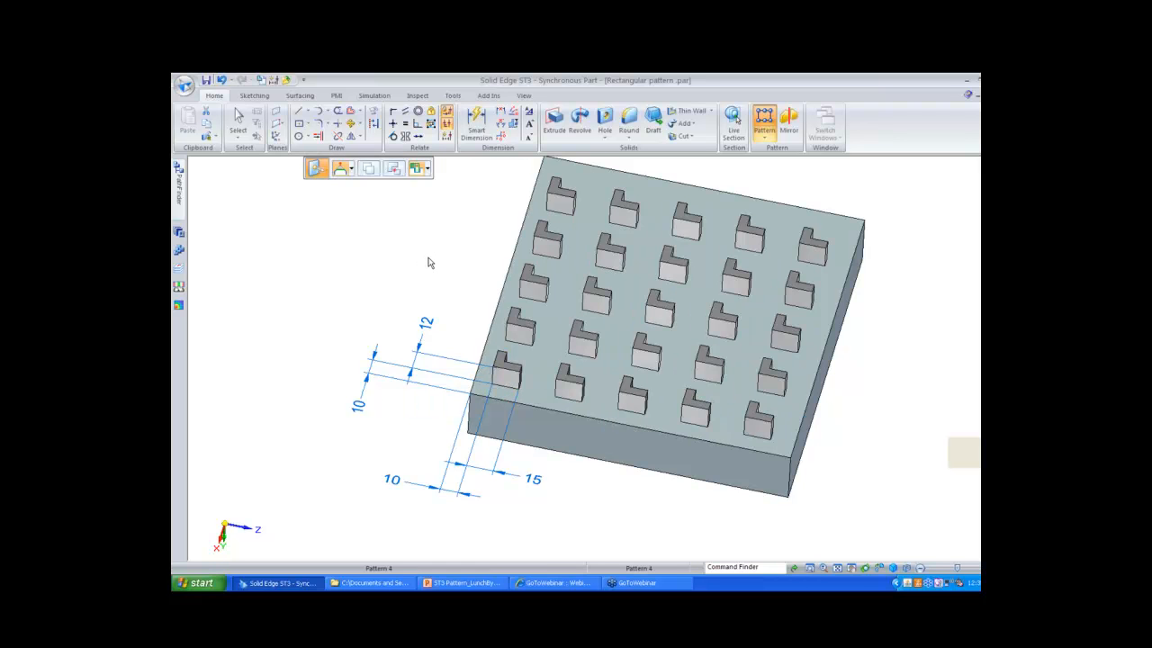
# Draw a 2 mm diameter circle on the top face of the front corner boss, near its inner corner
pyautogui.press('Escape')
pyautogui.moveTo(430, 263); pyautogui.dragTo(519, 292, button='middle')
pyautogui.scroll(1, 520, 293)
pyautogui.click(297, 137)
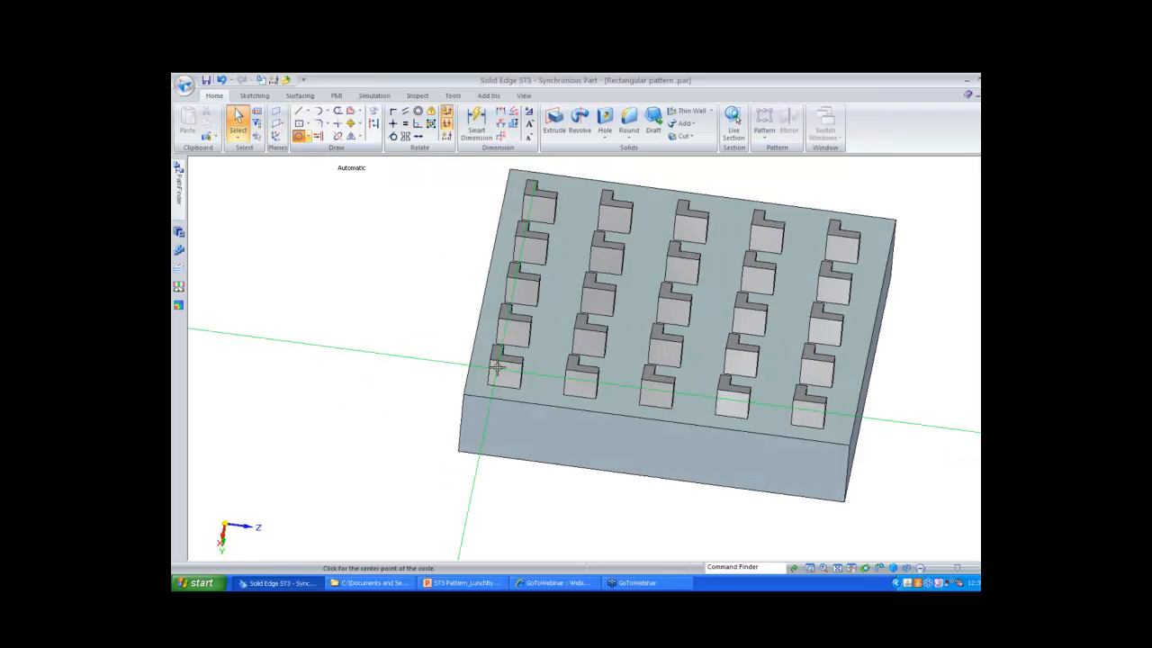
pyautogui.press('Escape')
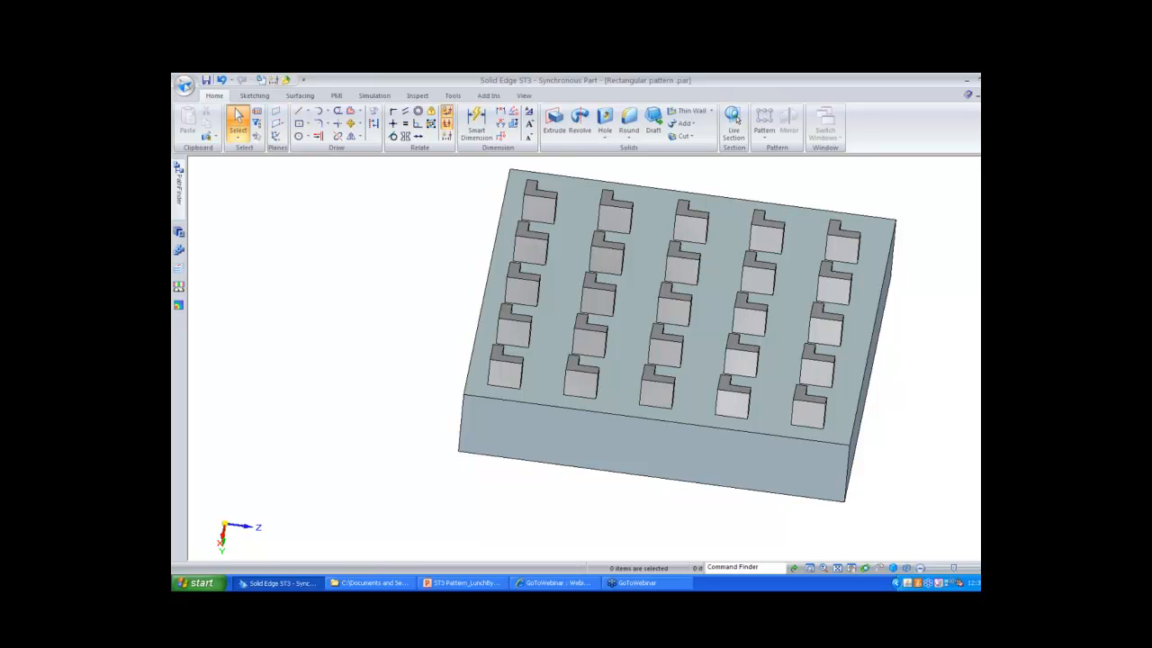
pyautogui.click(297, 137)
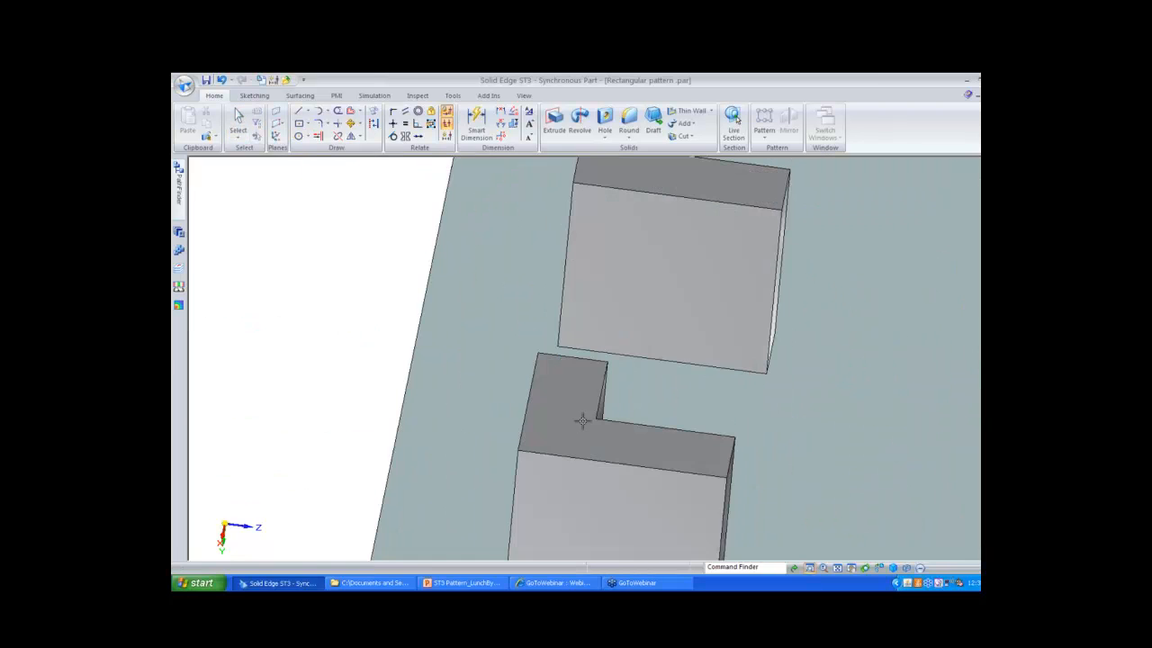
pyautogui.press('Escape')
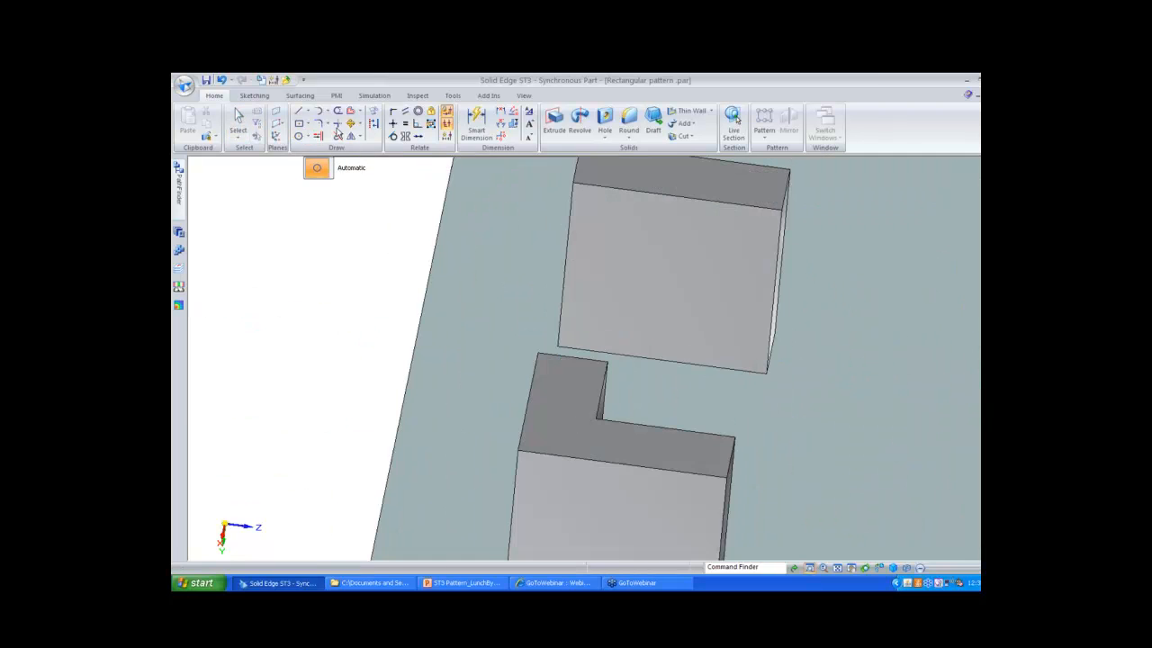
pyautogui.click(298, 136)
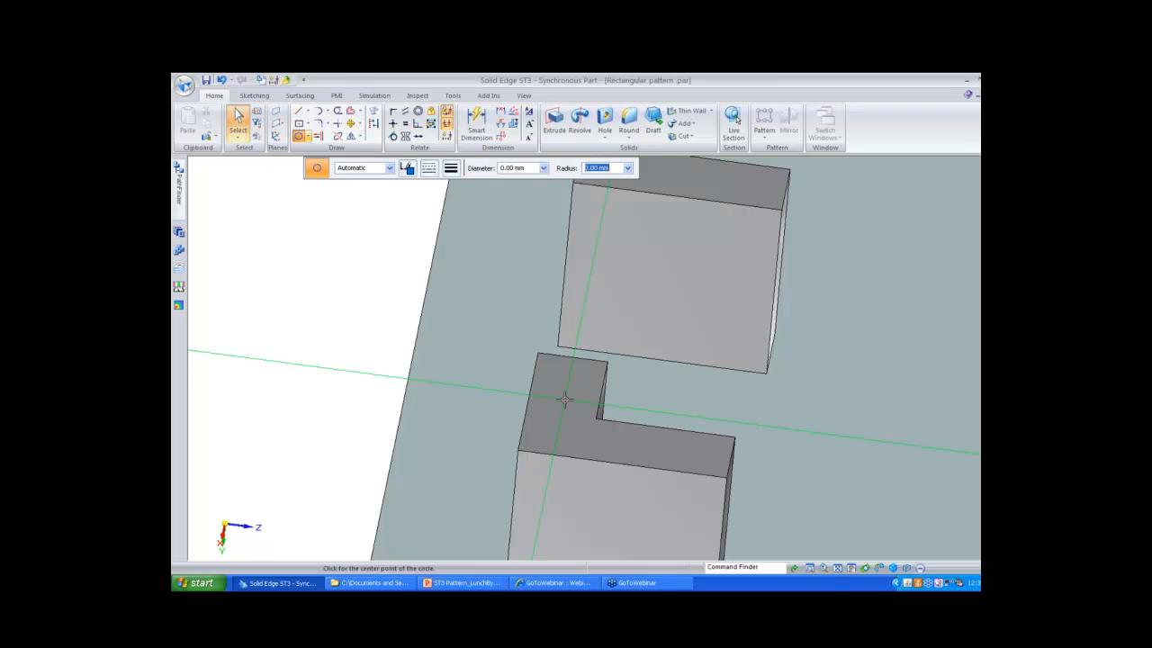
pyautogui.write('2')
pyautogui.press('Tab')
pyautogui.click(565, 425)
pyautogui.press('Escape')
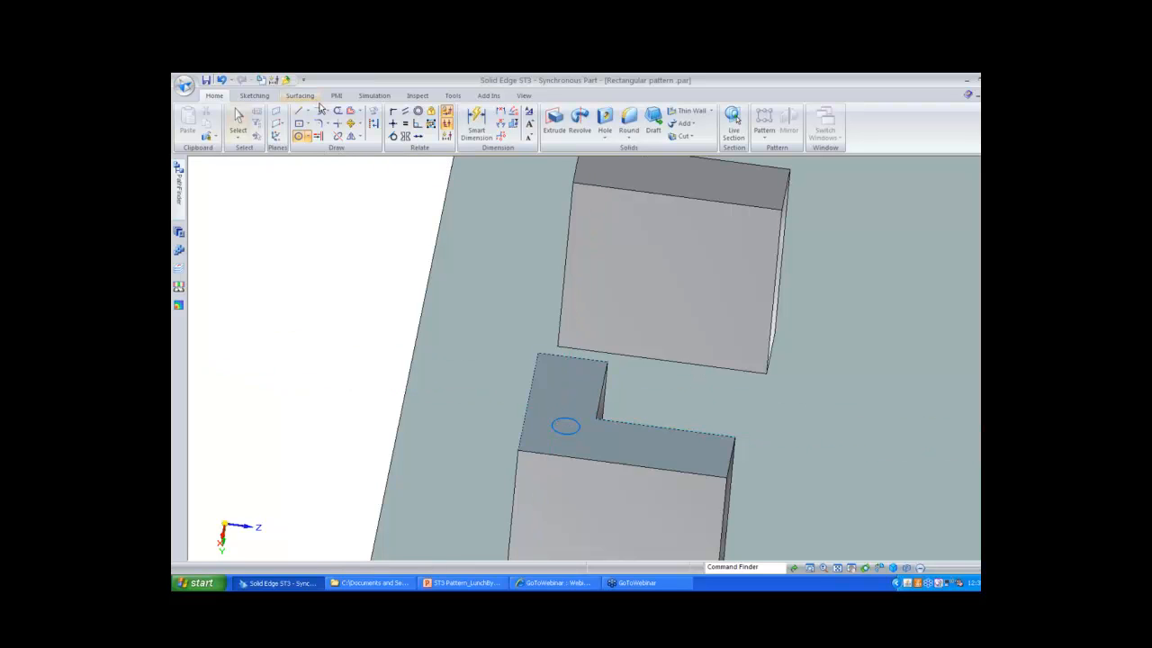
# Align the circle's centre with the boss's inner corner using a Horizontal/Vertical relation
pyautogui.click(392, 123)
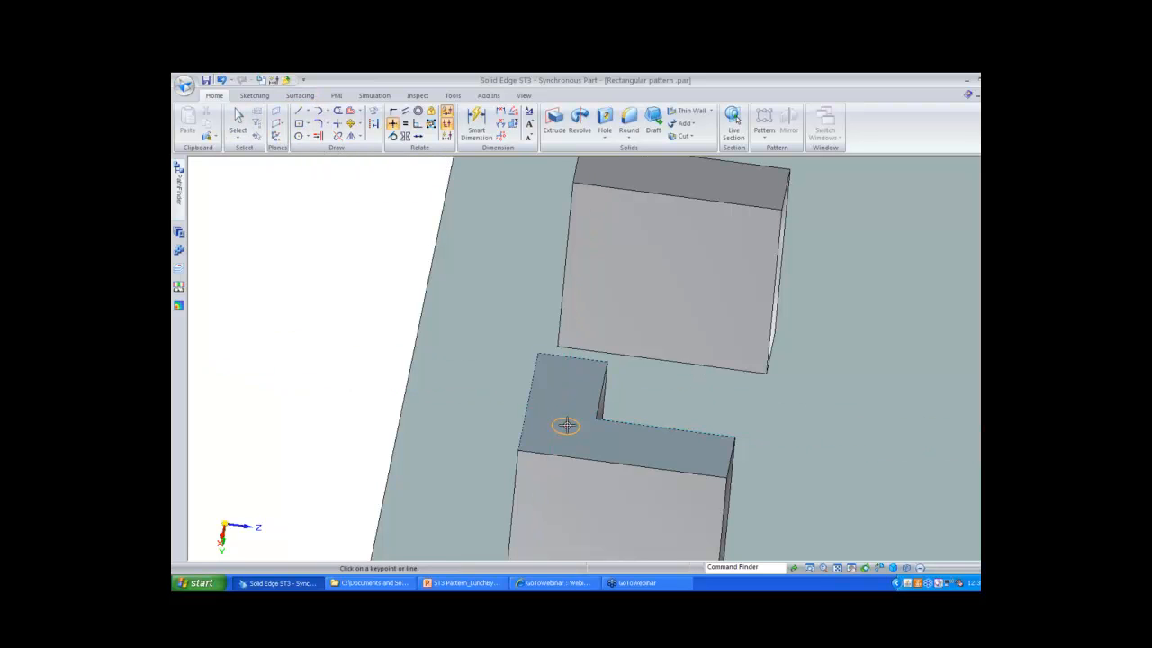
pyautogui.click(566, 425)
pyautogui.click(595, 417)
pyautogui.press('Escape')
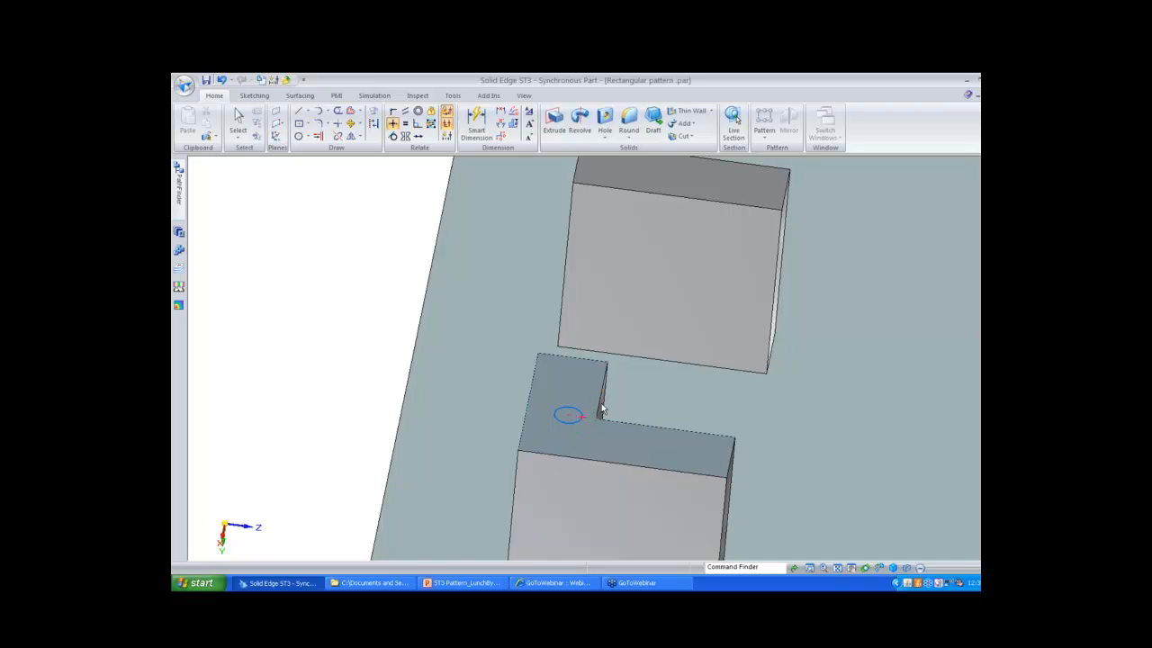
pyautogui.press('Escape')
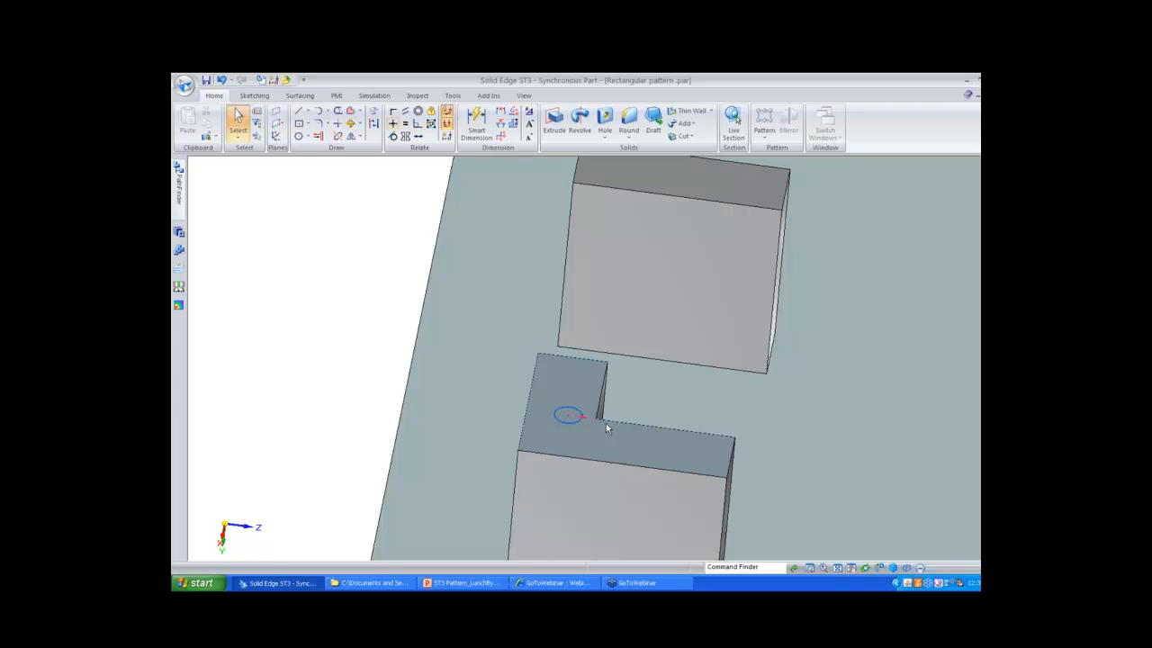
# Cut a hole in the corner boss by extruding the circle region downward
pyautogui.click(558, 419)
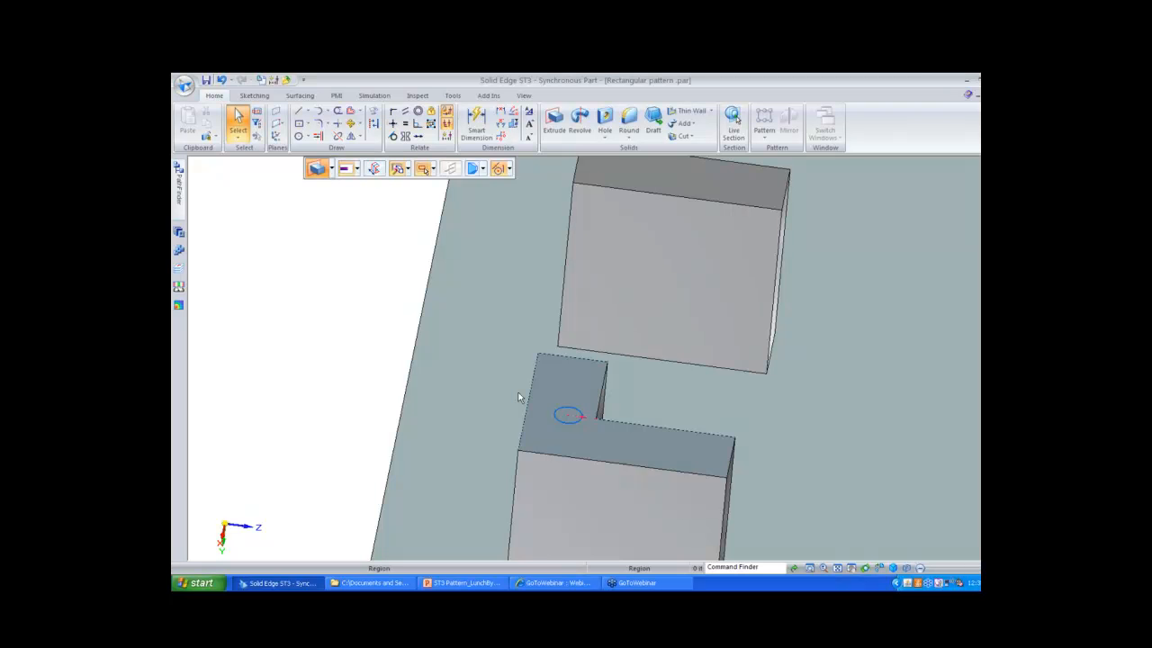
pyautogui.scroll(-1, 371, 317)
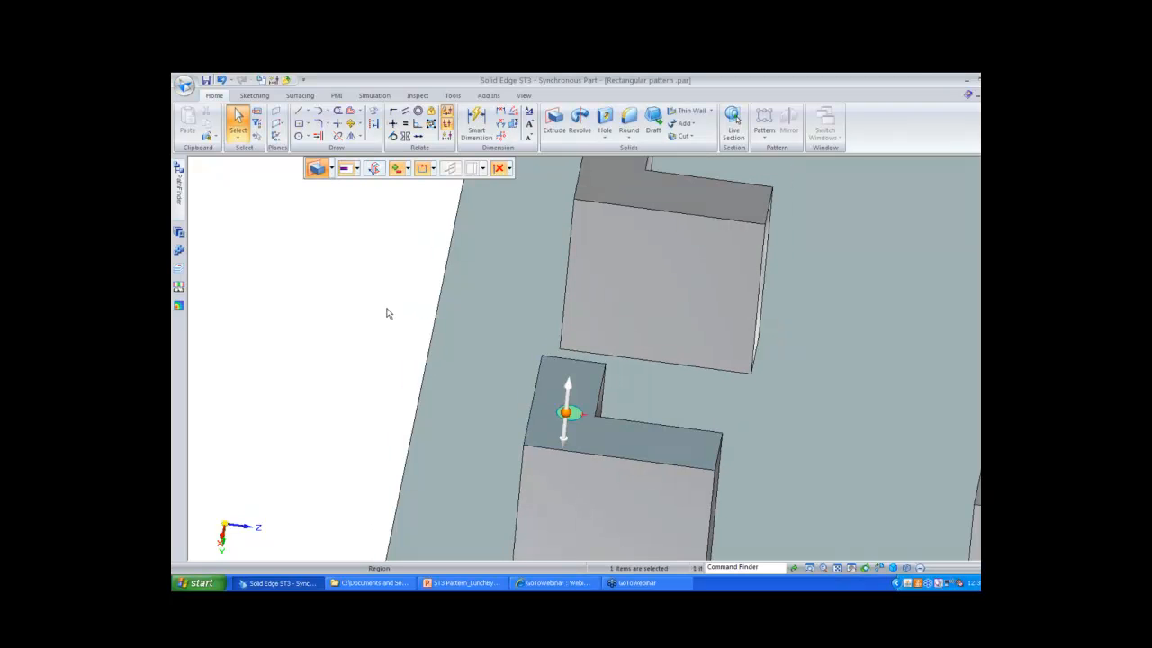
pyautogui.scroll(-3, 371, 318)
pyautogui.click(356, 169)
pyautogui.click(376, 197)
pyautogui.click(570, 428)
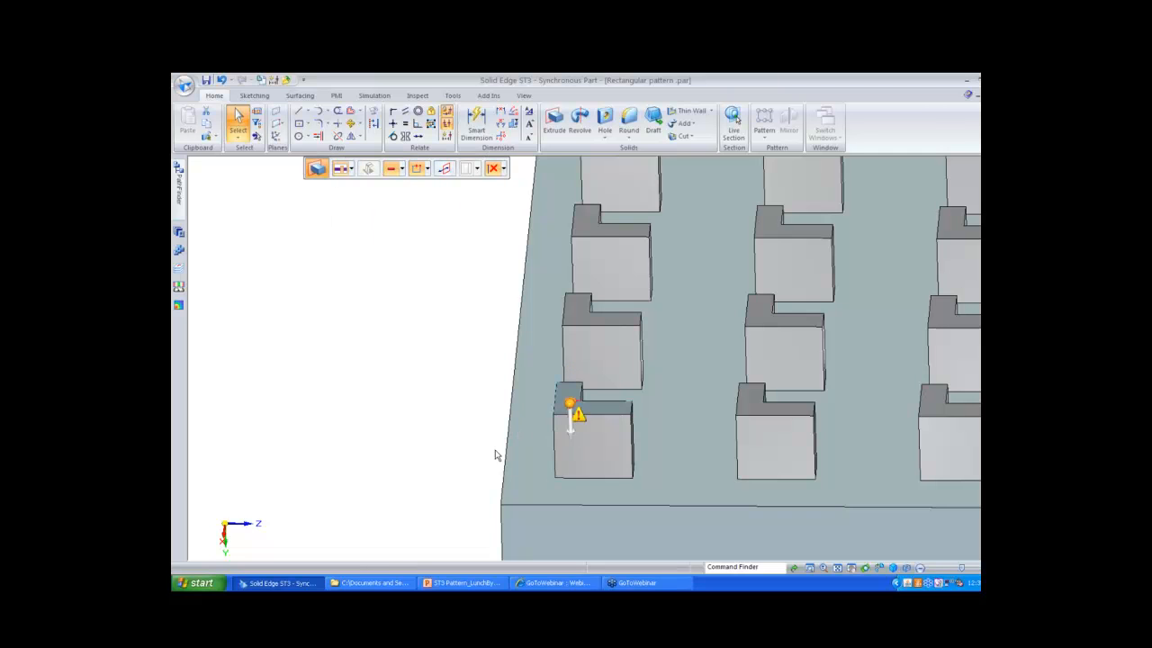
pyautogui.click(496, 459)
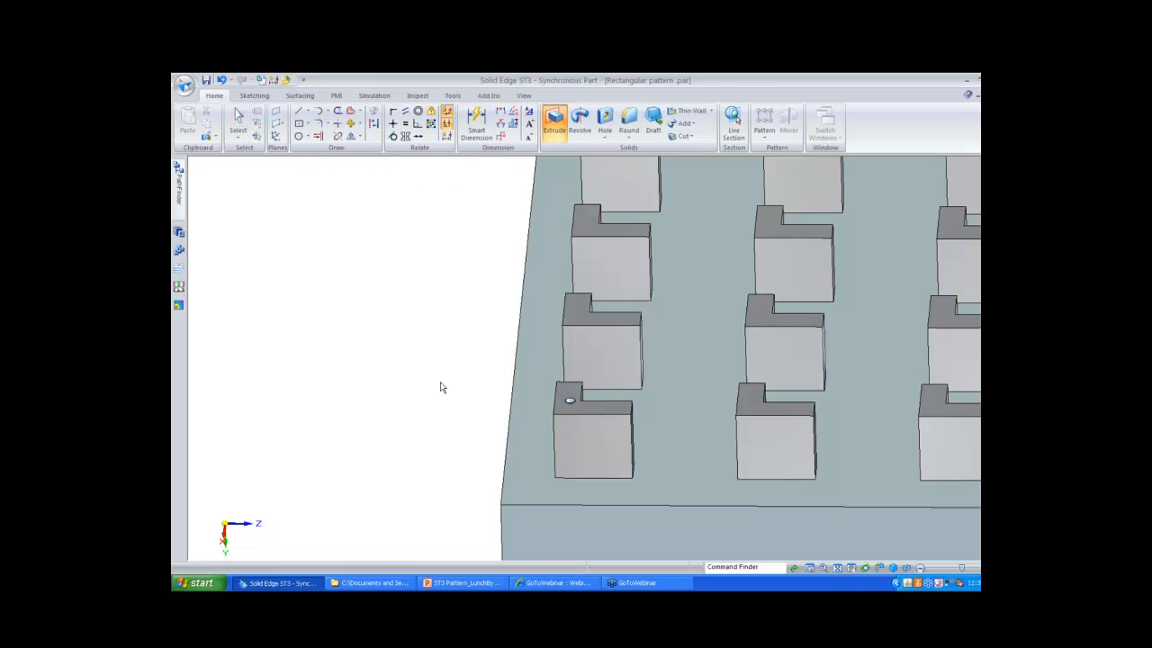
# Add the circular cutout as a parent feature of the rectangular pattern and accept the change
pyautogui.press('Escape')
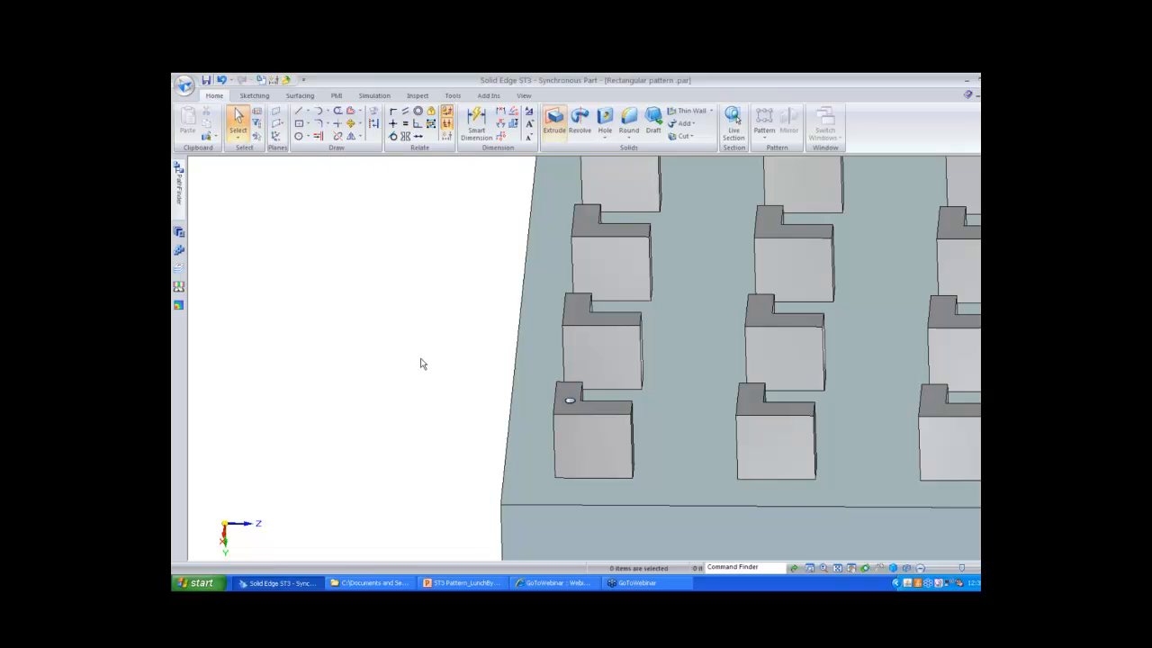
pyautogui.rightClick(421, 359)
pyautogui.click(442, 391)
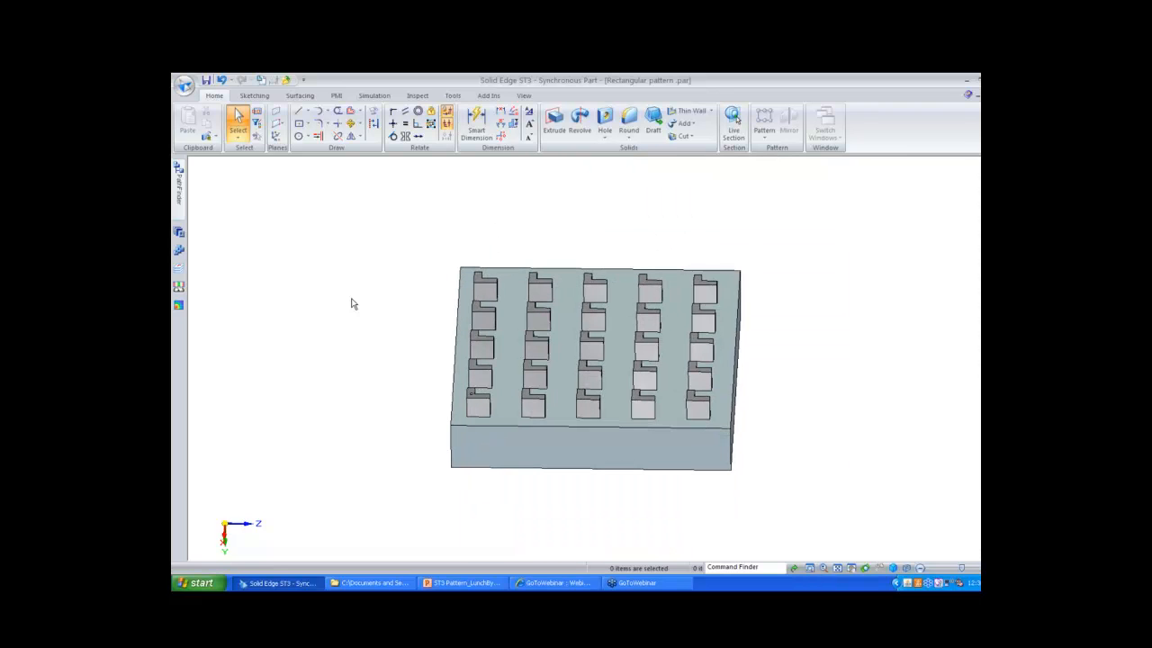
pyautogui.scroll(2, 357, 338)
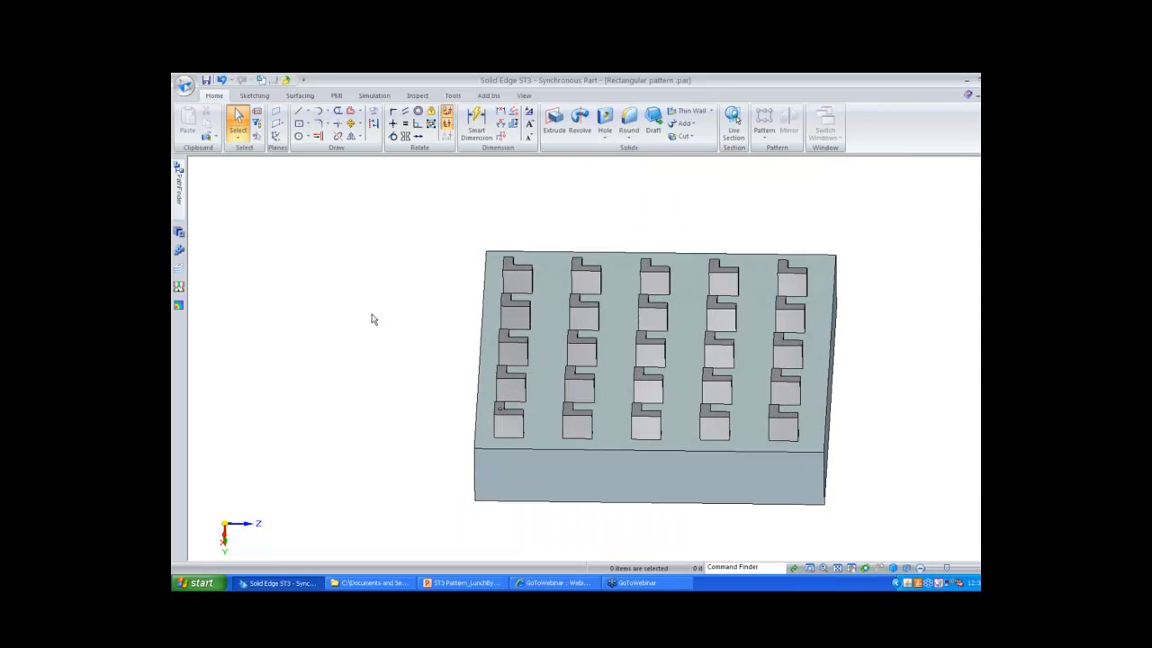
pyautogui.moveTo(179, 189)
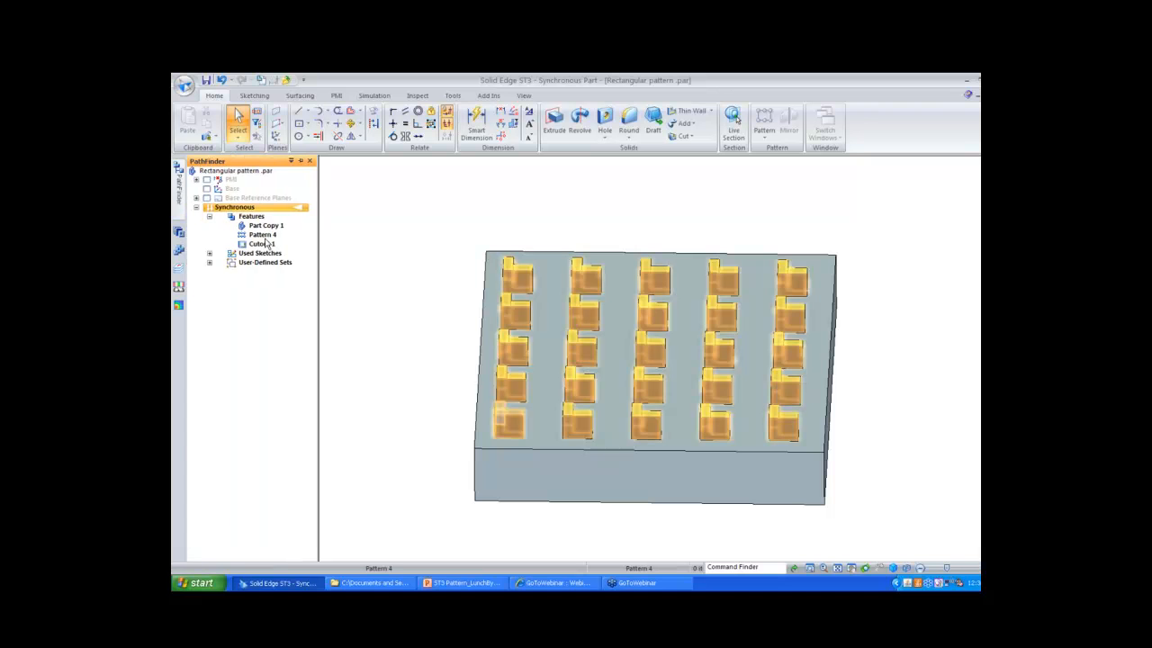
pyautogui.click(264, 236)
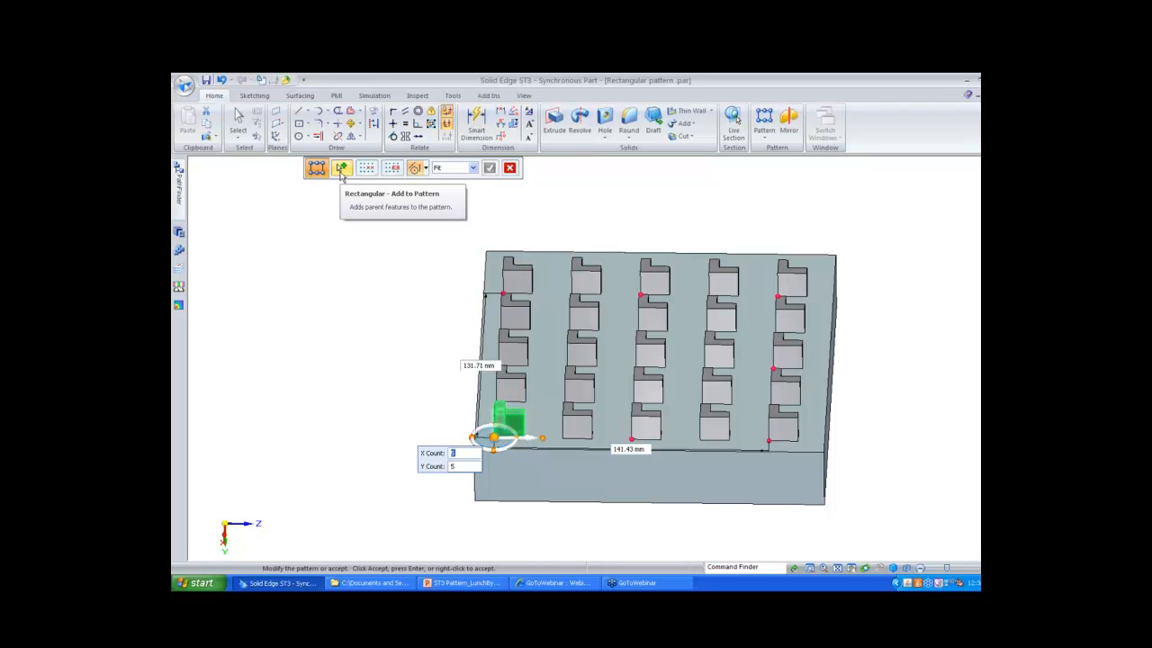
pyautogui.click(341, 170)
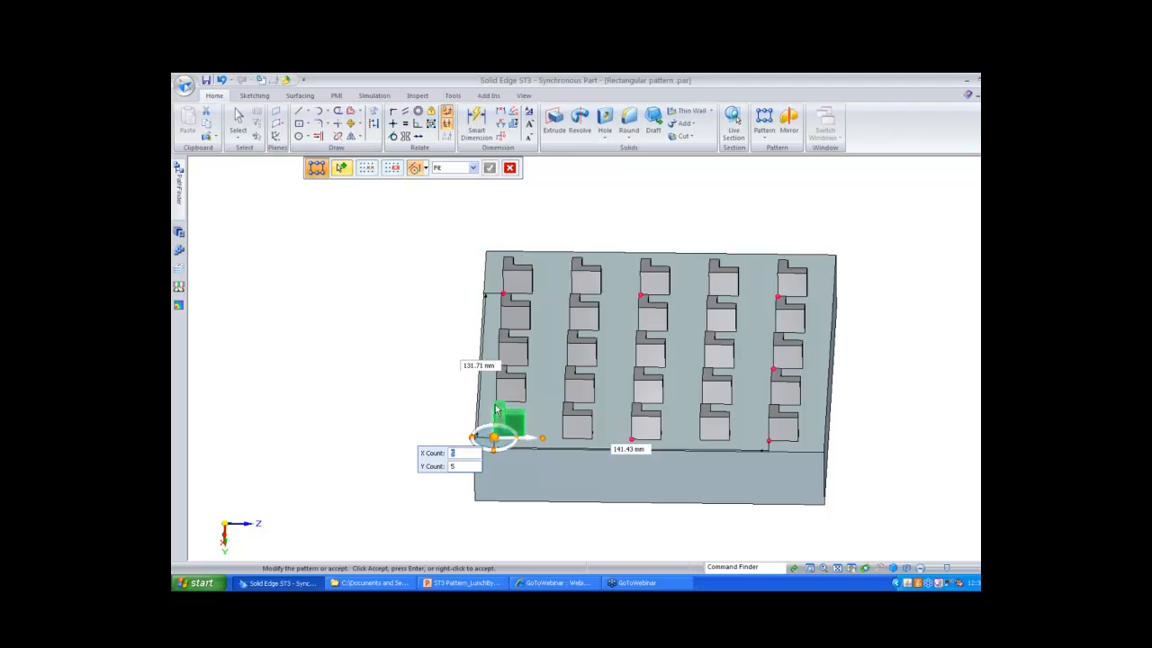
pyautogui.rightClick(412, 307)
pyautogui.click(495, 440)
pyautogui.rightClick(407, 351)
pyautogui.rightClick(407, 351)
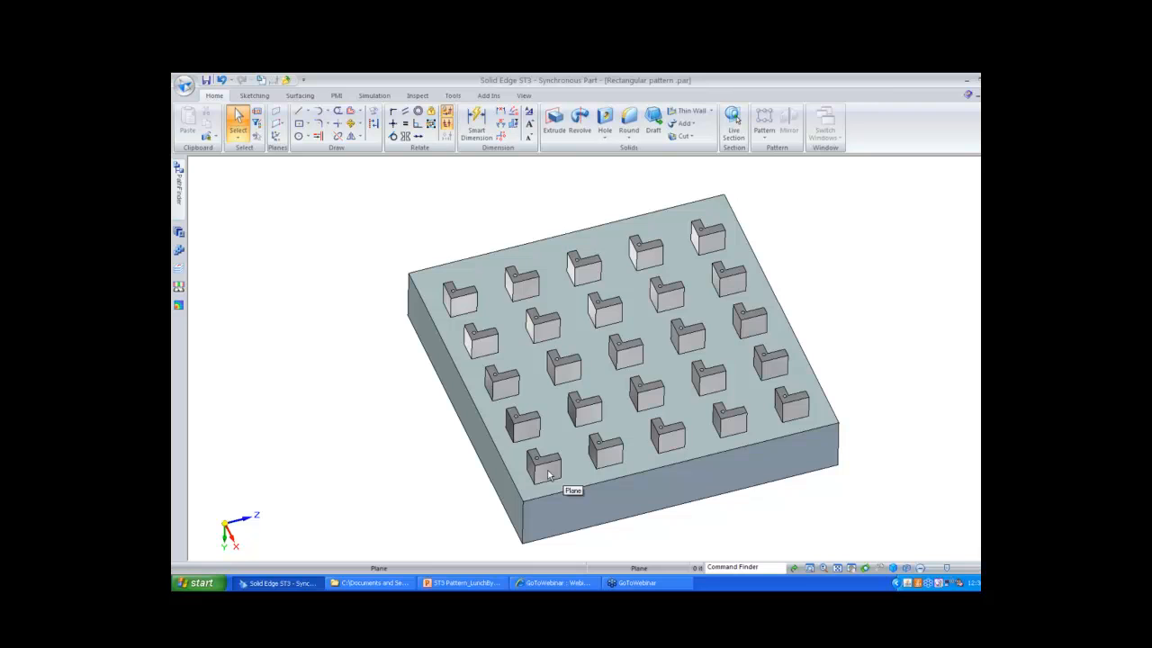
# Move the front face of the front corner source boss outward by 2 mm
pyautogui.click(548, 470)
pyautogui.click(551, 471)
pyautogui.click(552, 475)
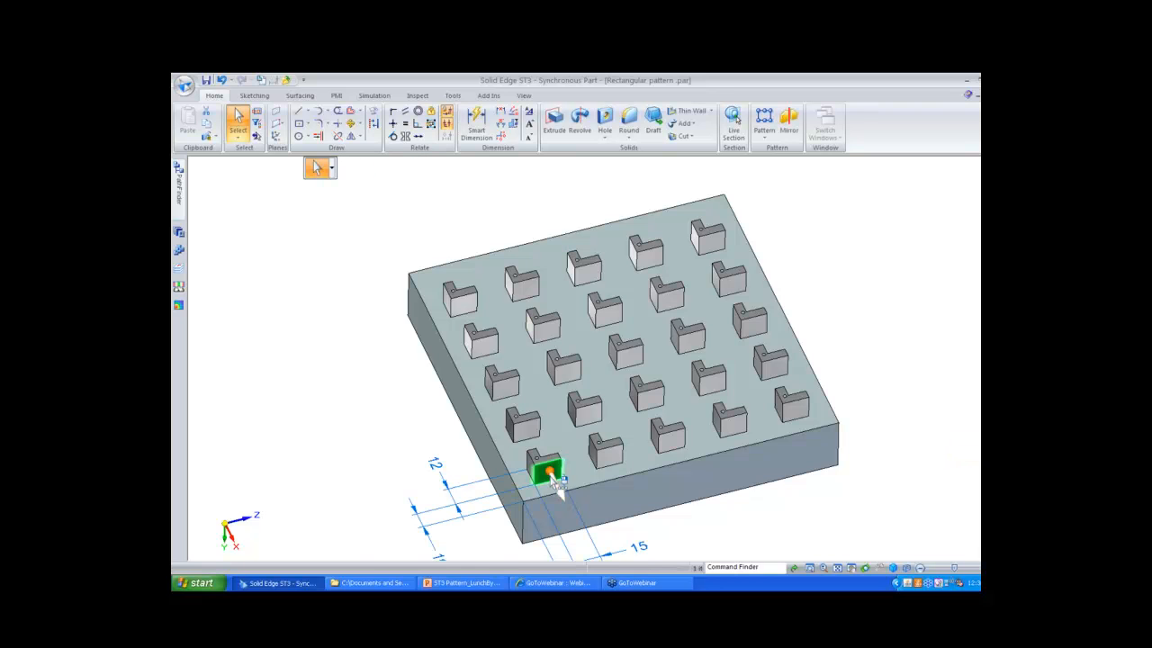
pyautogui.click(558, 489)
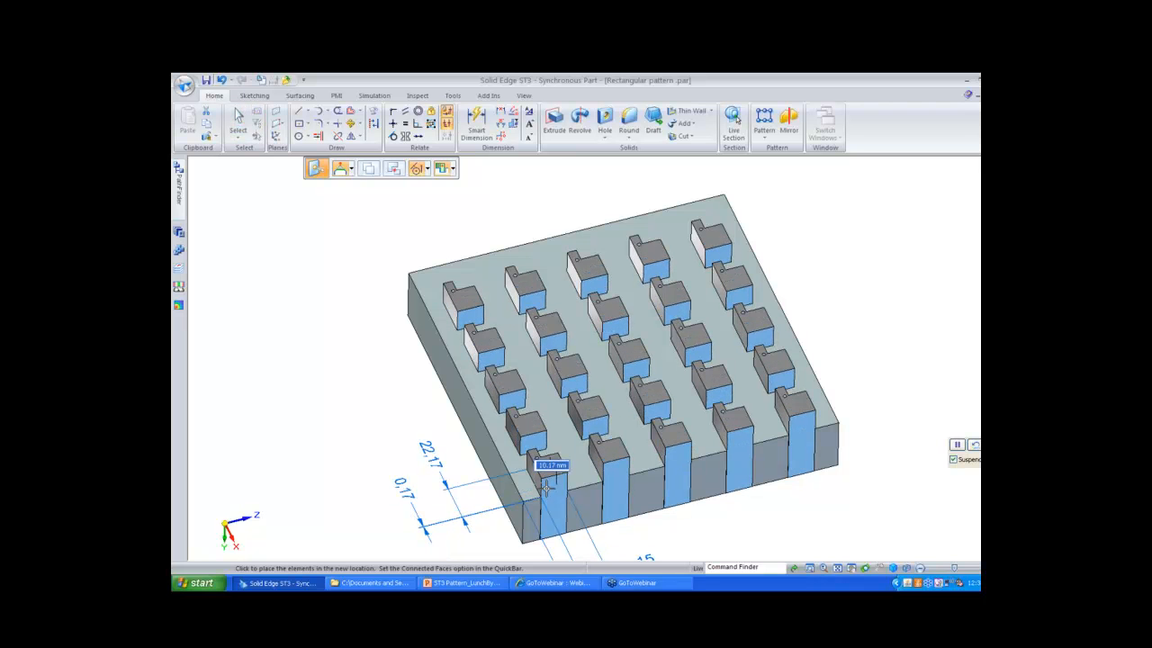
pyautogui.write('2')
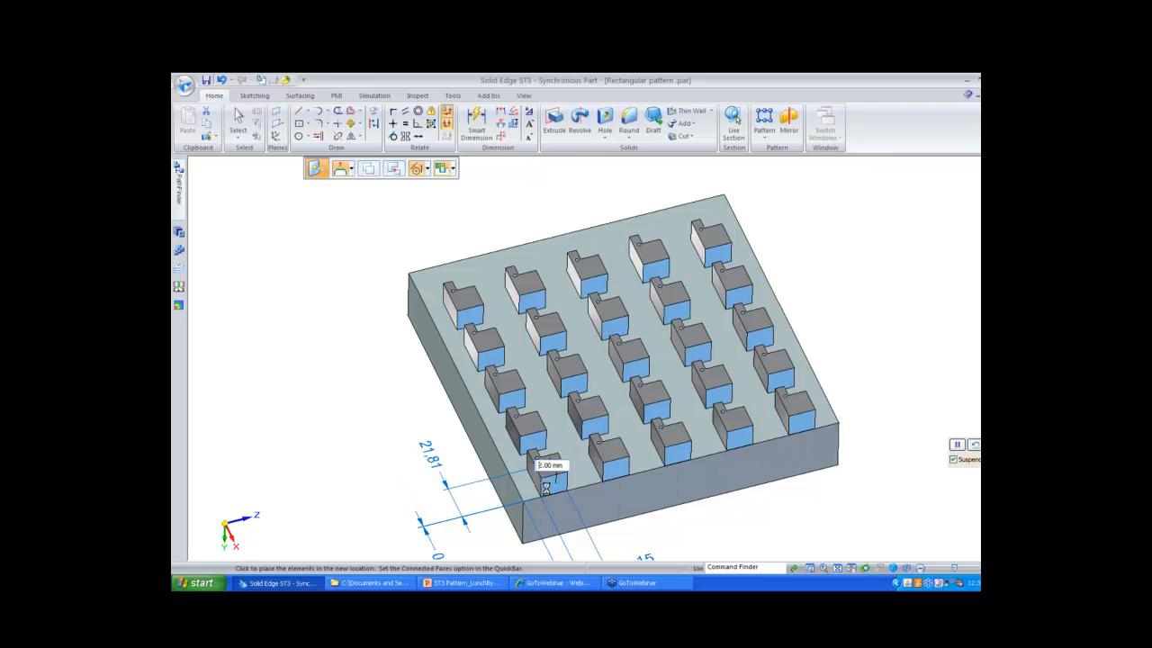
pyautogui.press('Return')
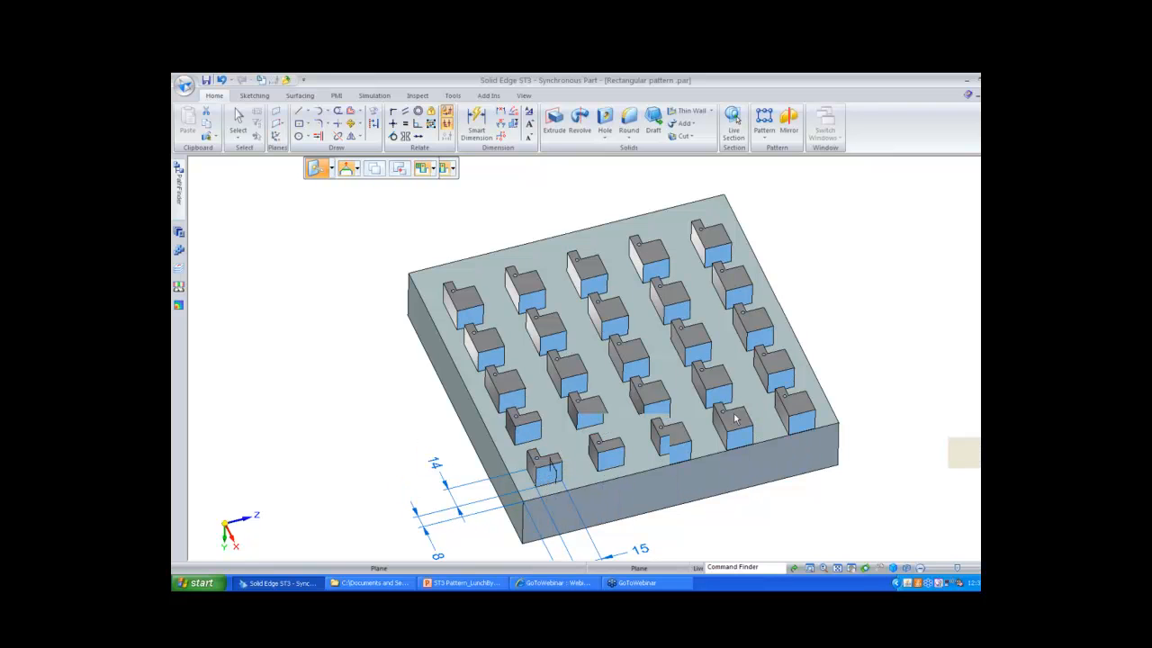
pyautogui.press('Escape')
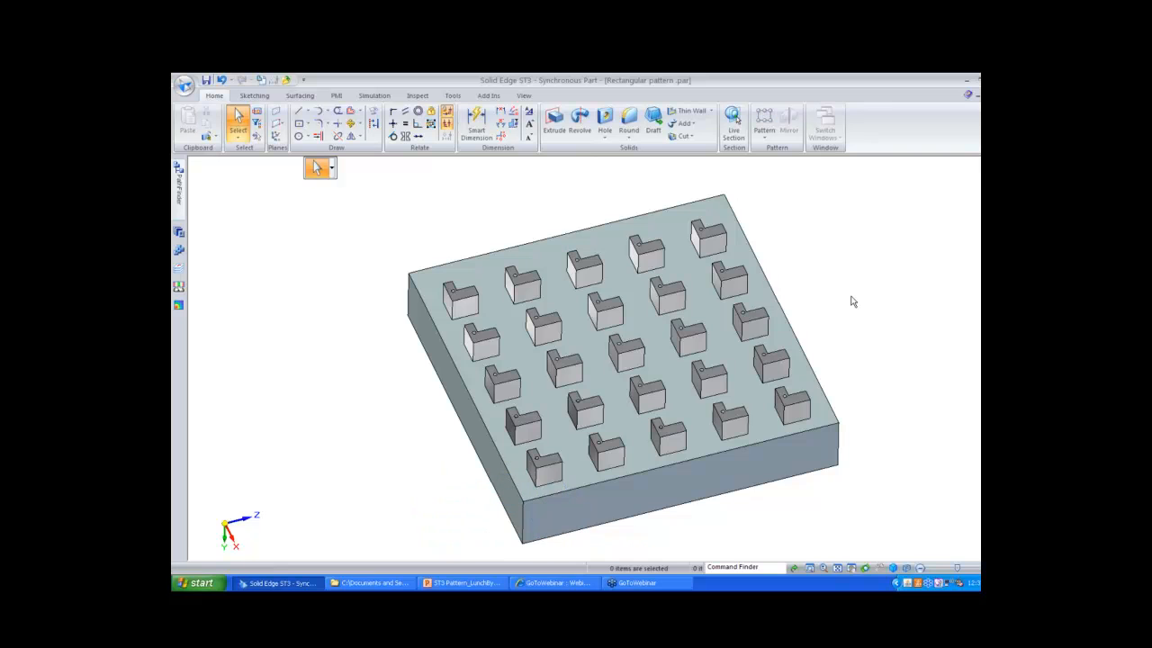
# Leave the rectangular pattern part and open circular pattern.par from the Lunch bytes 0120111 folder, listing all Solid Edge documents
pyautogui.hotkey('ctrl', 't')
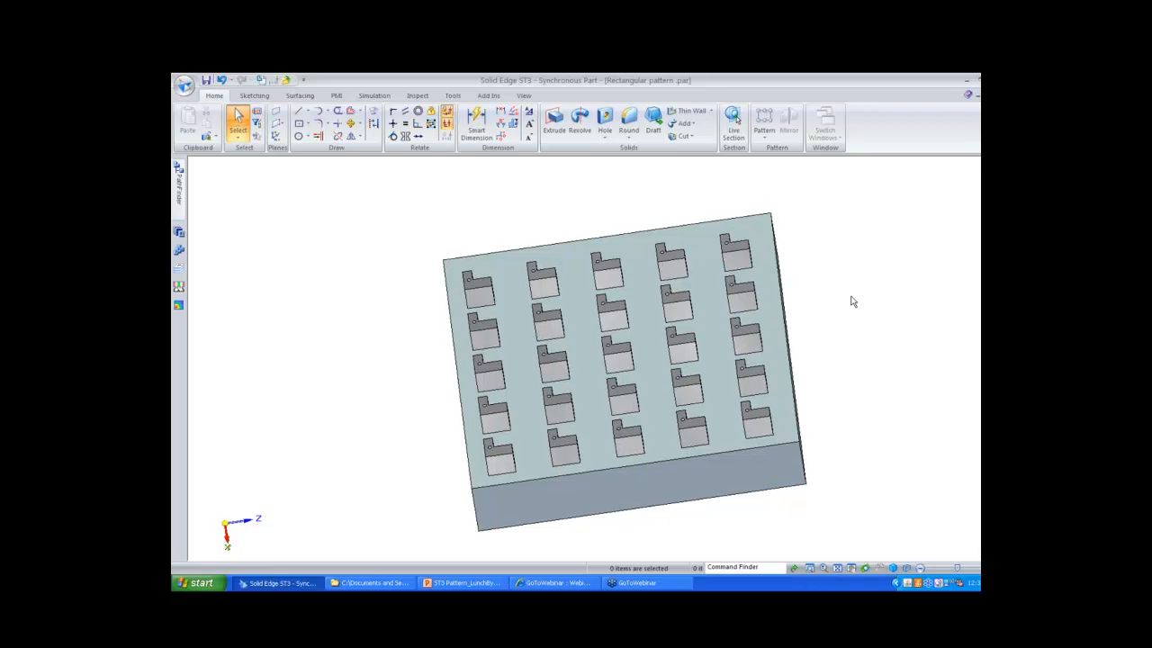
pyautogui.hotkey('ctrl', 'i')
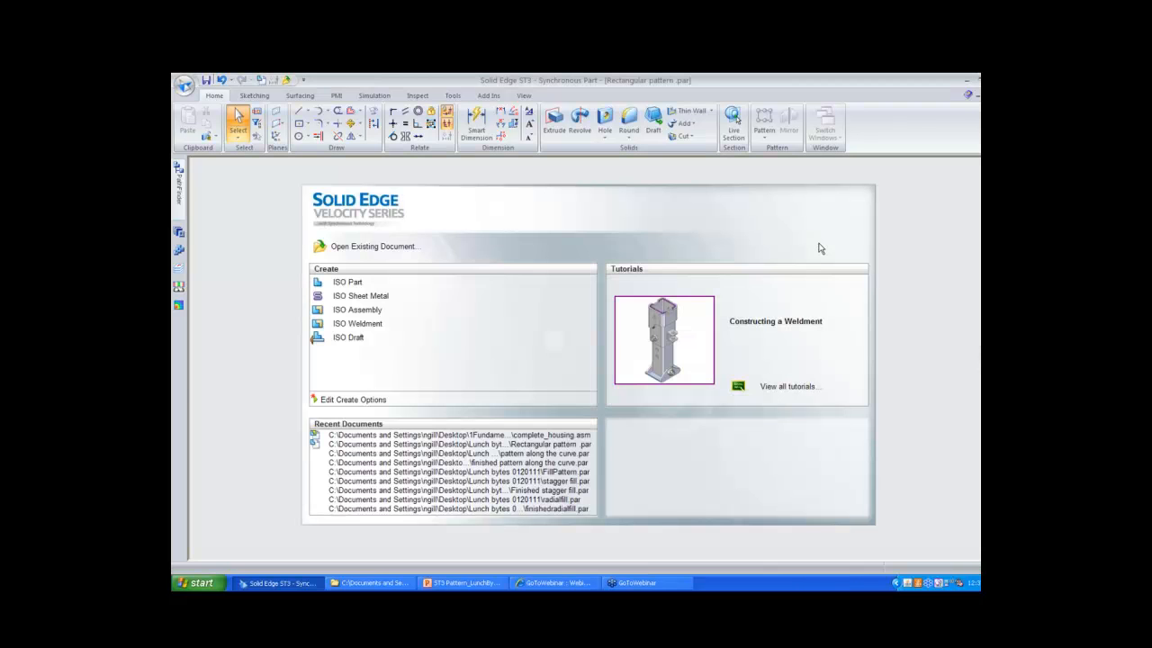
pyautogui.click(375, 246)
pyautogui.doubleClick(454, 288)
pyautogui.click(497, 369)
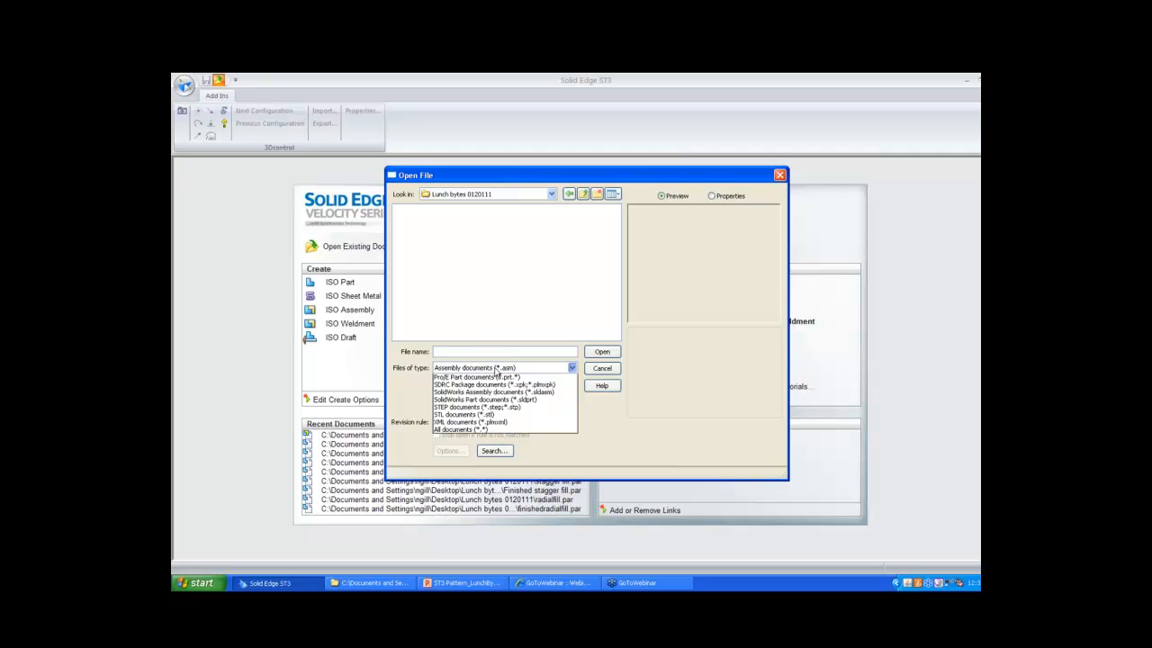
pyautogui.click(497, 379)
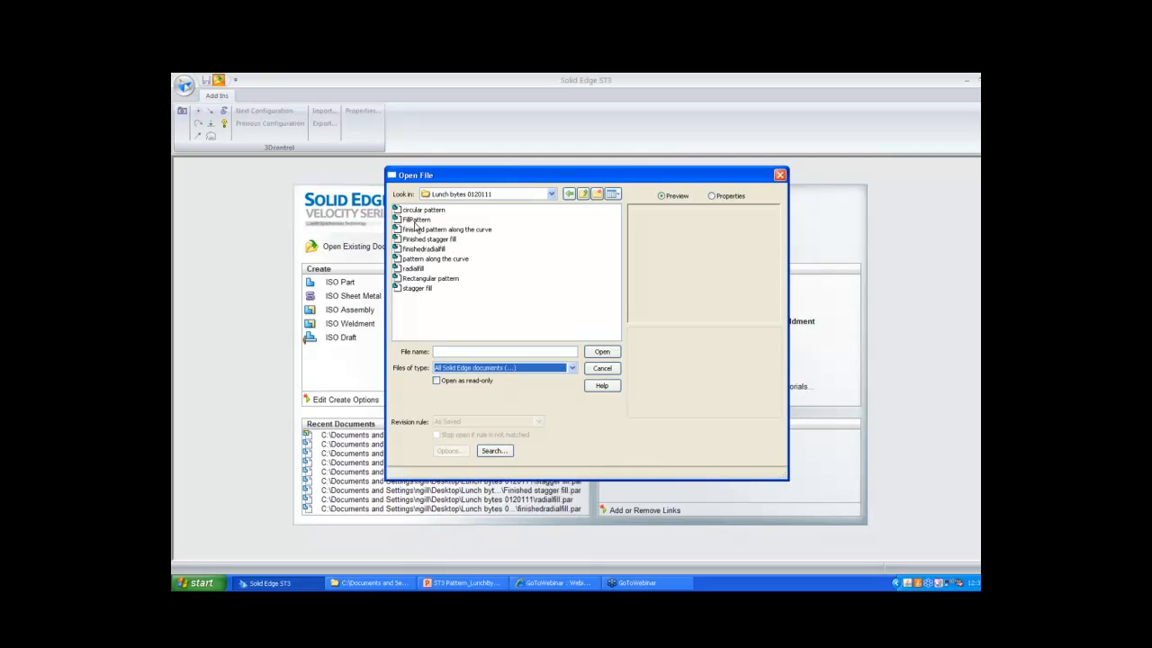
pyautogui.click(420, 210)
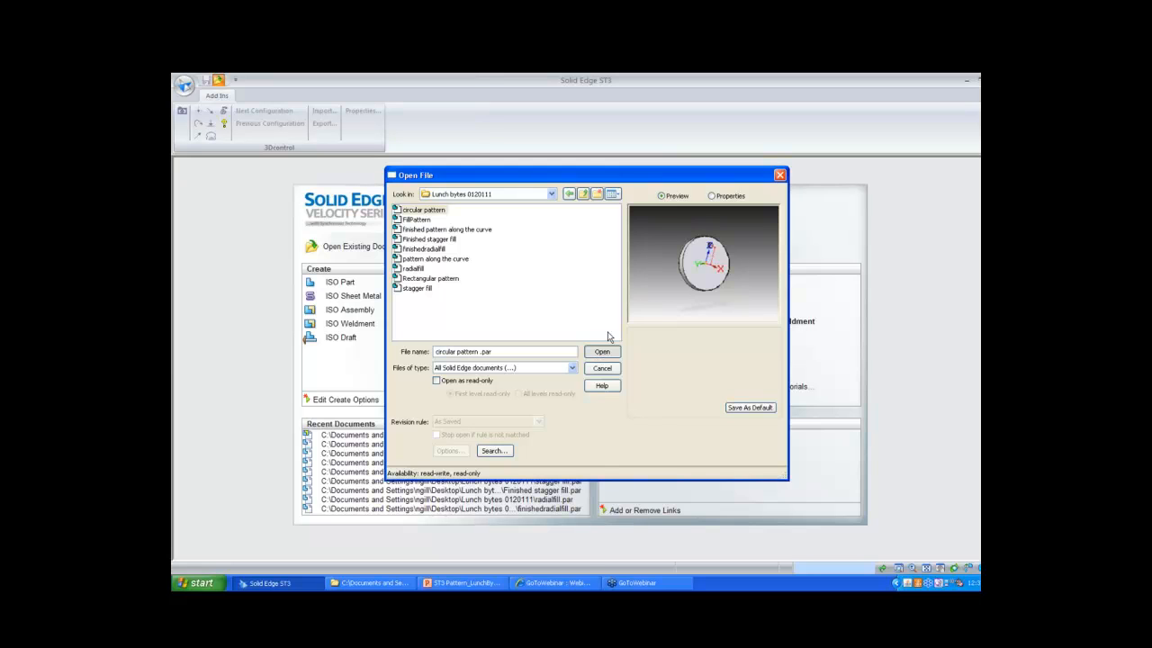
pyautogui.click(602, 351)
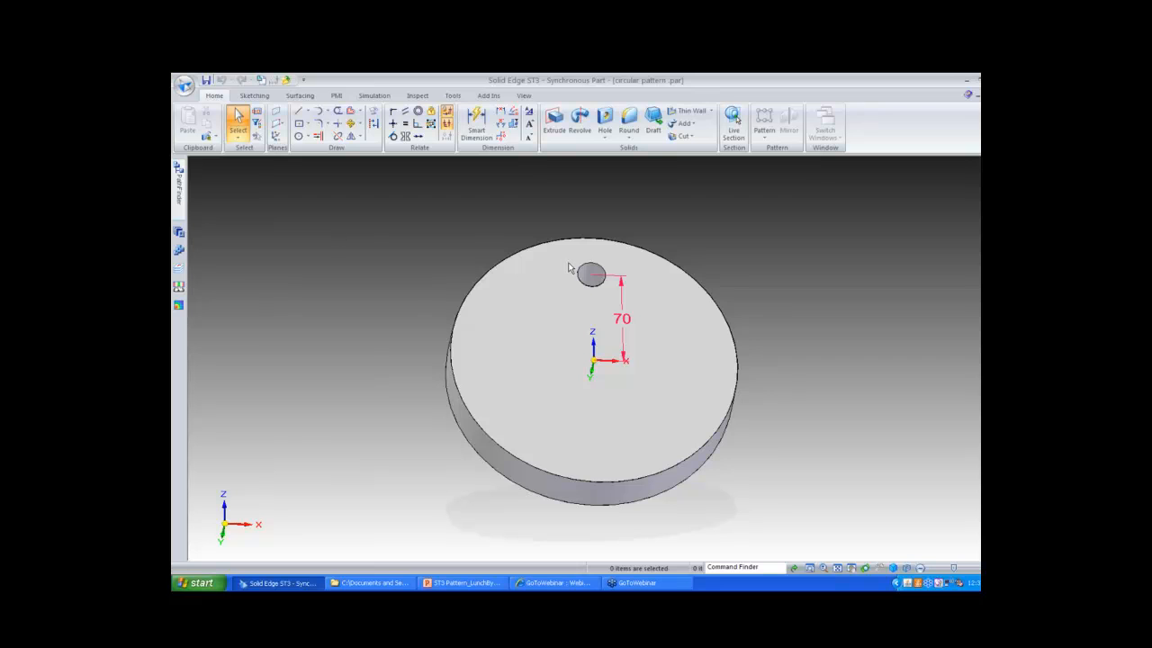
# Start a circular pattern of the disc's hole, placing its axis at the centre of the top face
pyautogui.click(590, 274)
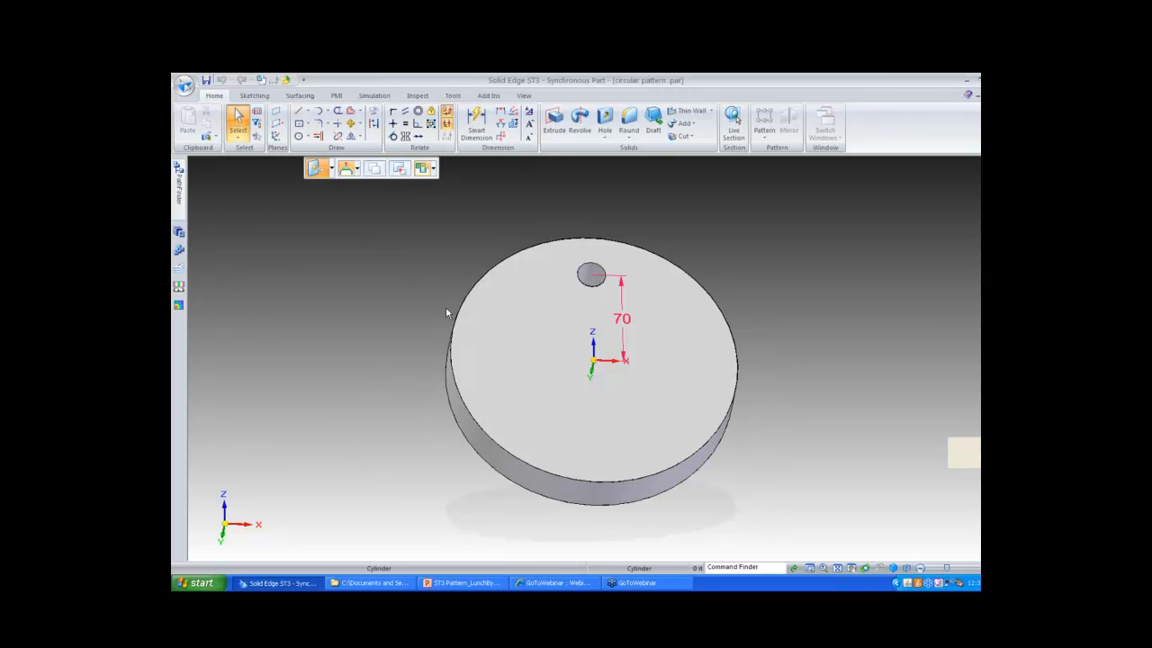
pyautogui.moveTo(313, 302); pyautogui.dragTo(273, 268, button='right')
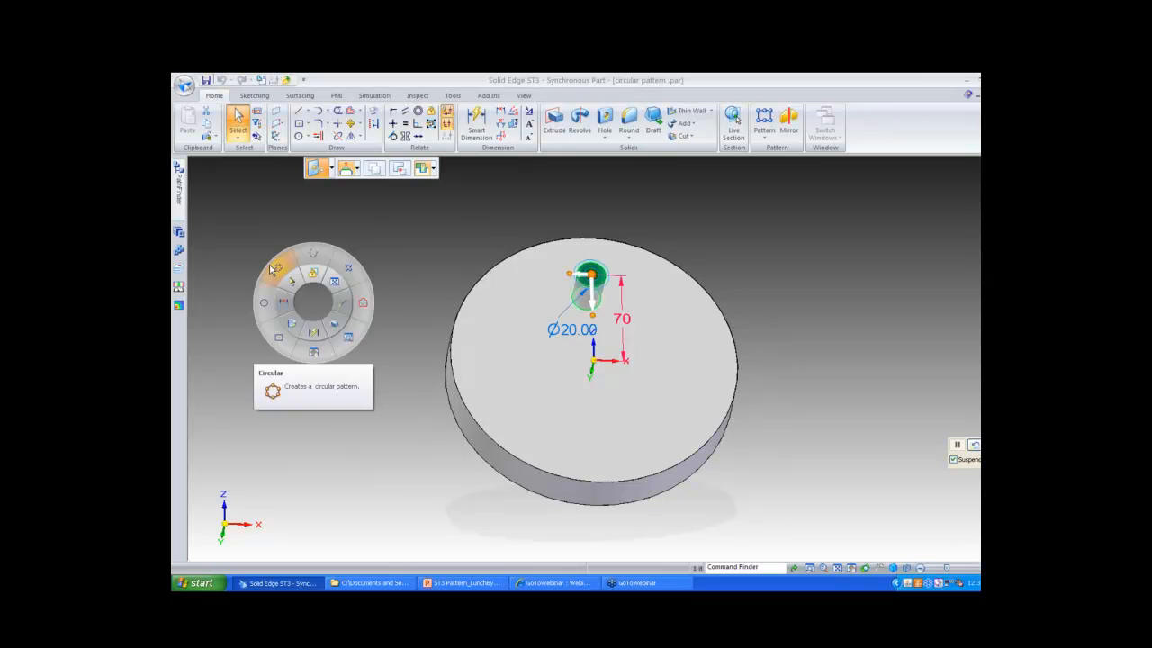
pyautogui.click(272, 268)
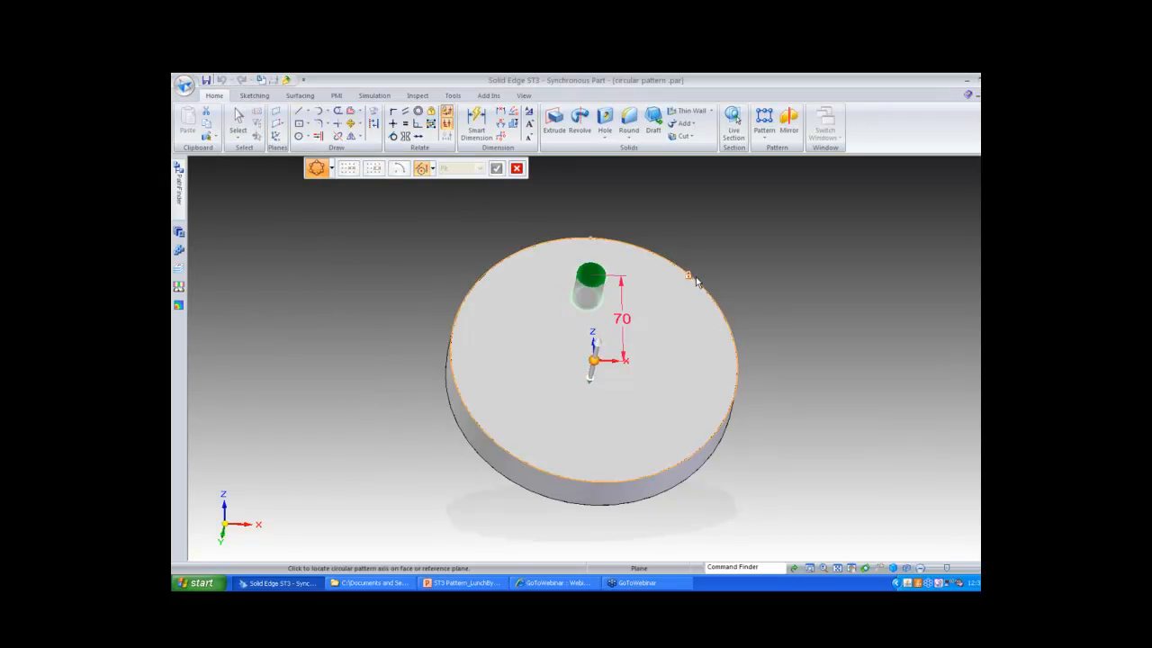
pyautogui.click(696, 279)
pyautogui.click(696, 277)
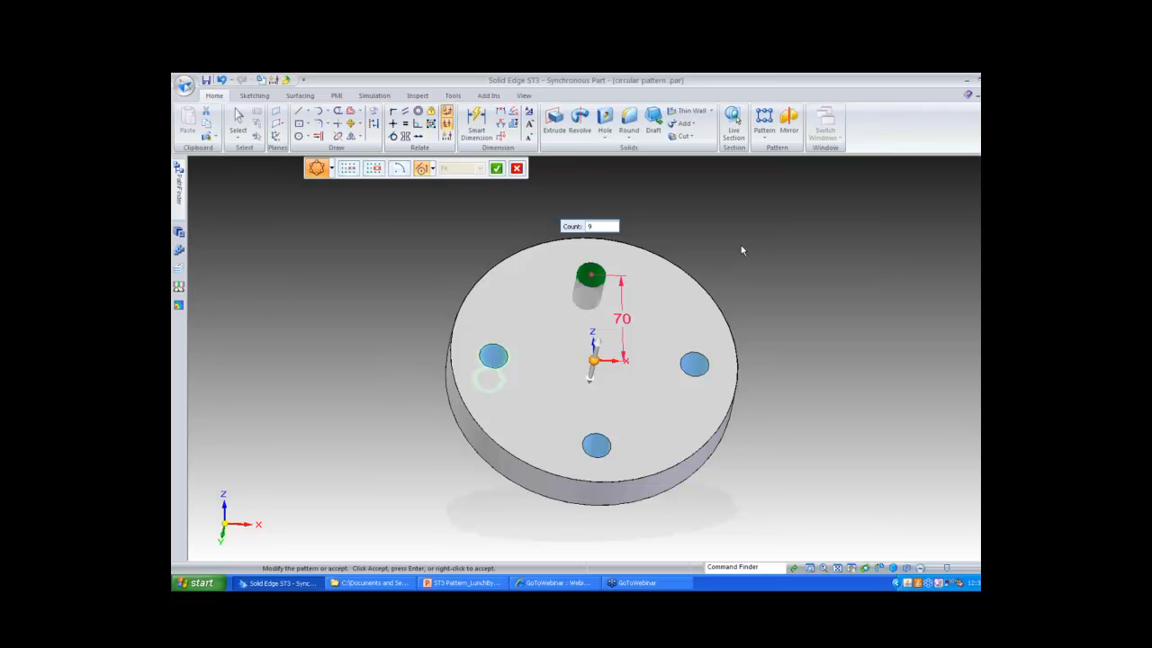
# Try a count of 9 for the circular hole pattern, then set the count to 6
pyautogui.write('9')
pyautogui.press('Return')
pyautogui.write('6')
pyautogui.press('Return')
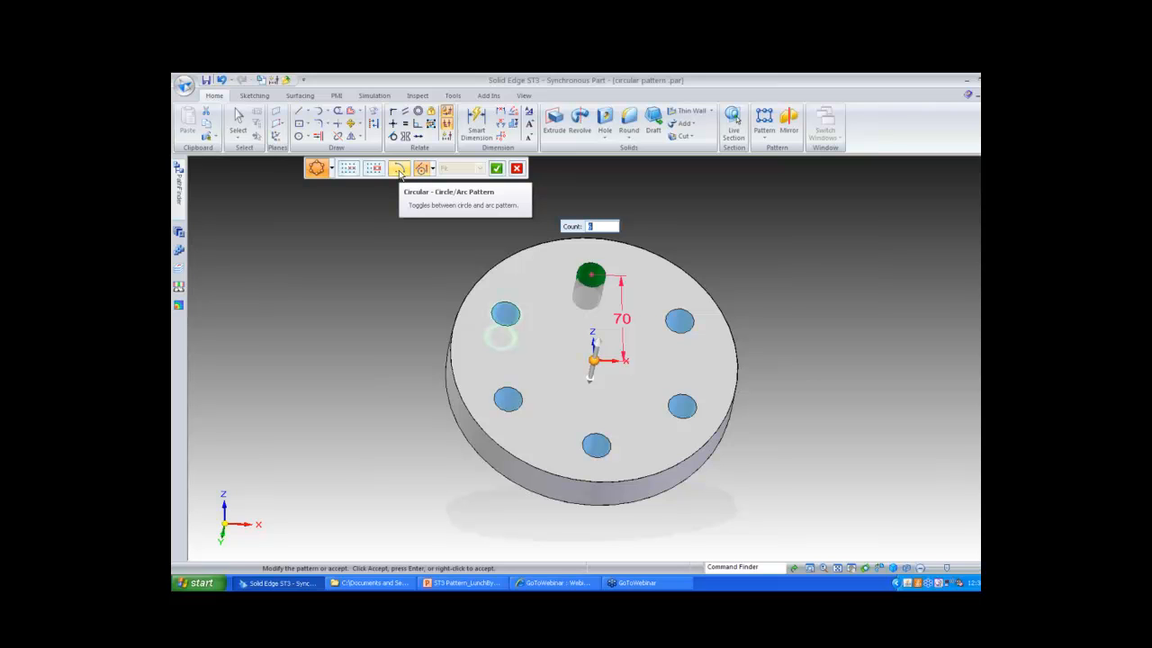
# Switch the hole pattern to an arc with a count of 6, try a 240° sweep, and set the sweep to 180°
pyautogui.click(398, 169)
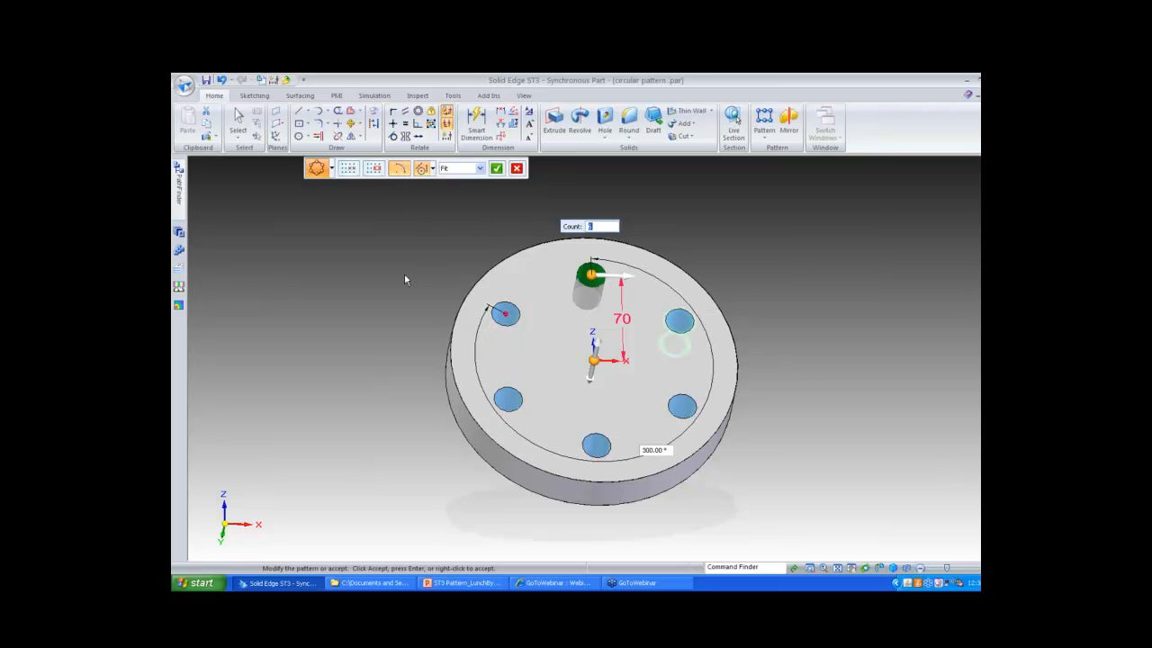
pyautogui.write('6')
pyautogui.press('Tab')
pyautogui.write('240')
pyautogui.press('Tab')
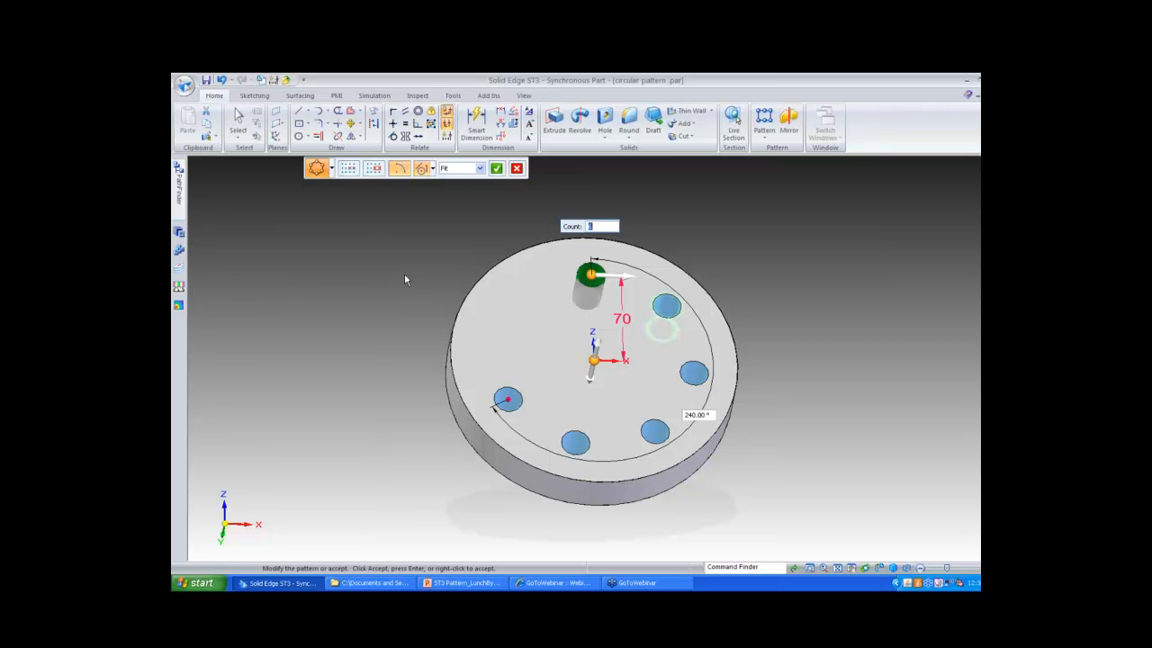
pyautogui.press('Tab')
pyautogui.write('180')
pyautogui.press('Tab')
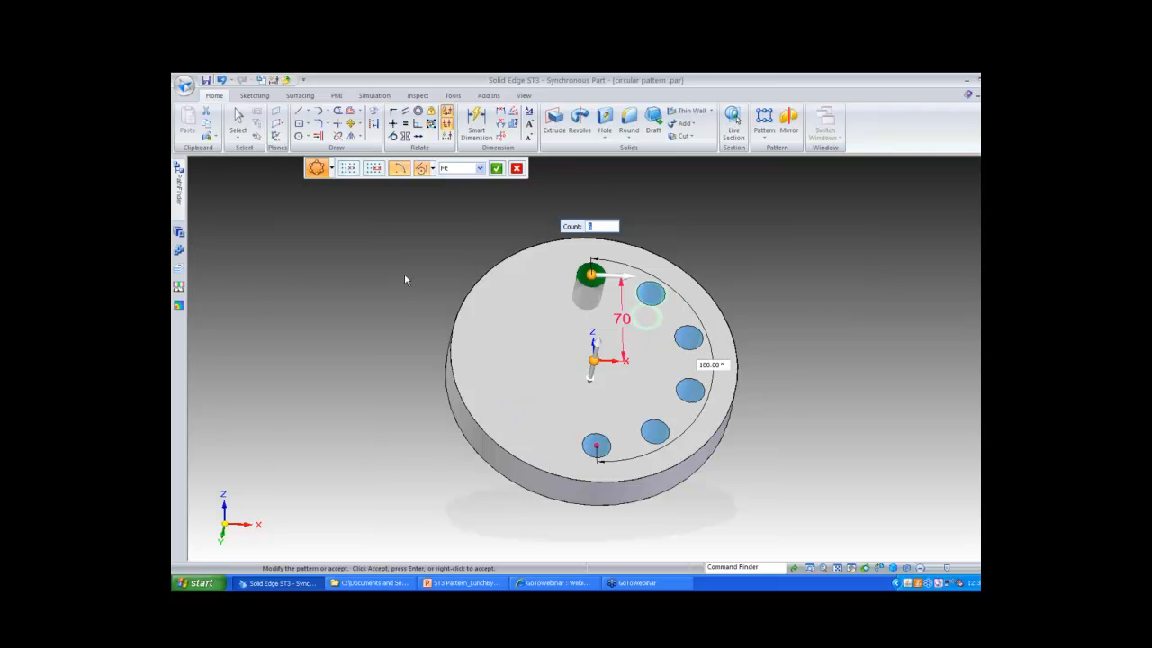
# Suppress the second copied hole and the last hole of the arc, and accept the pattern
pyautogui.click(348, 169)
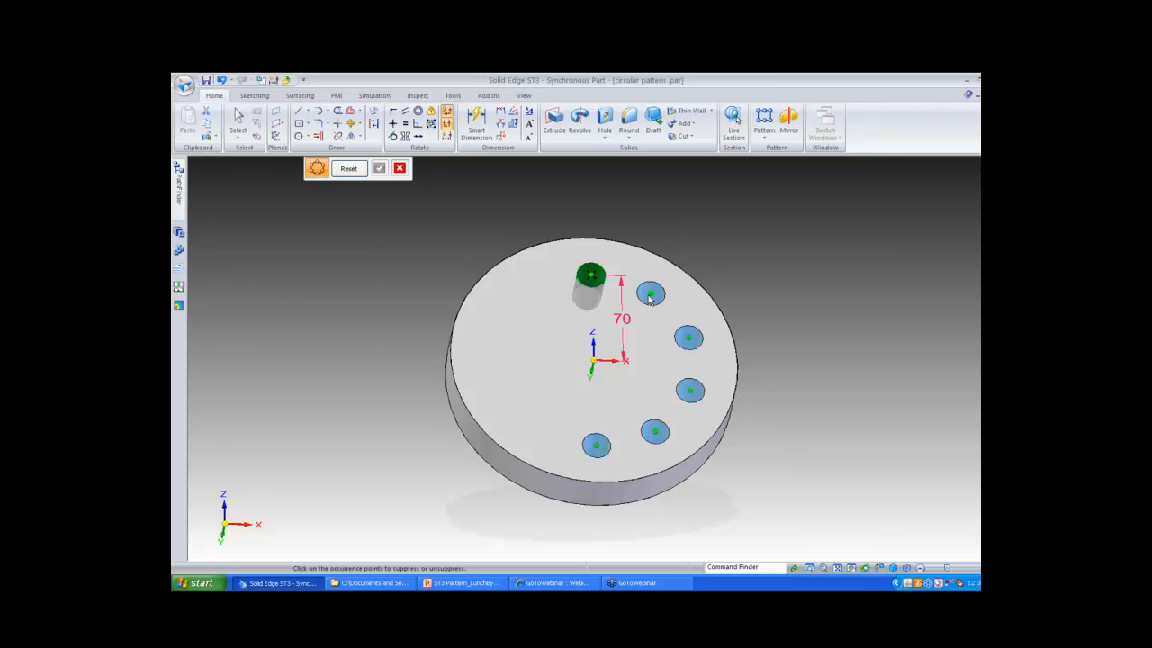
pyautogui.click(689, 339)
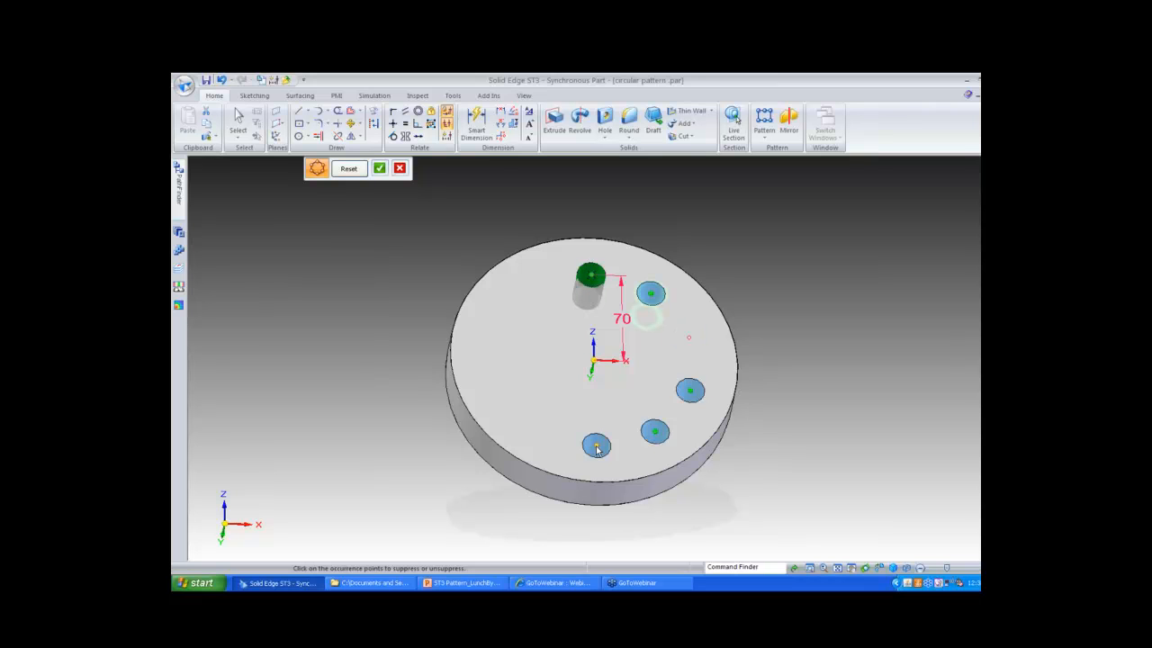
pyautogui.click(596, 444)
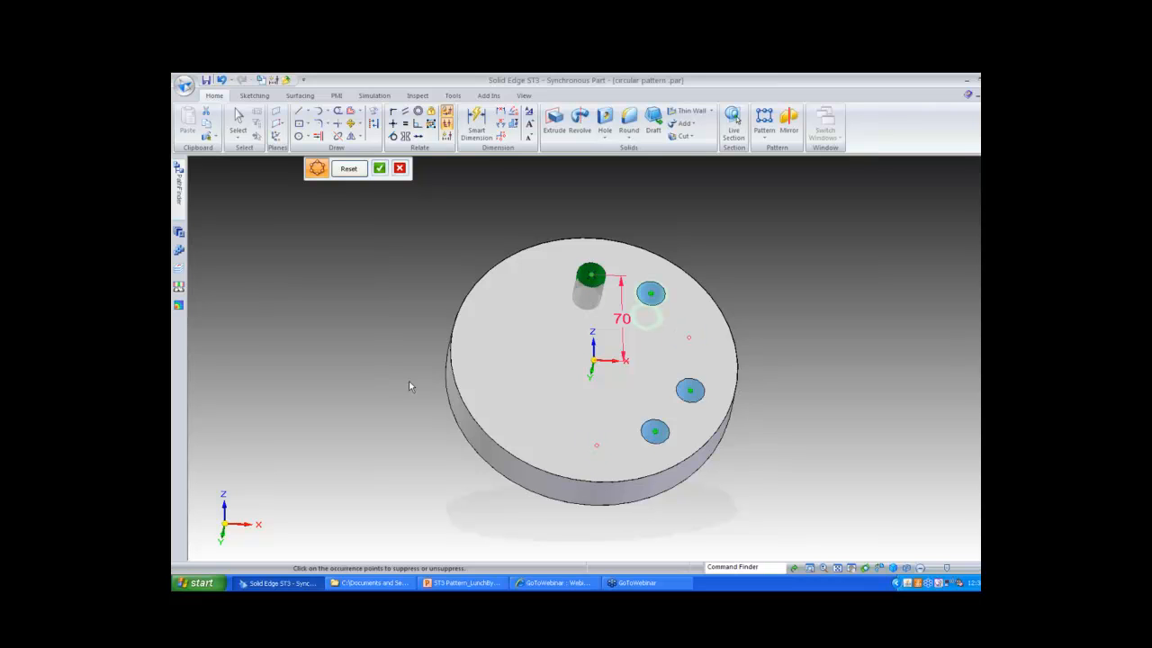
pyautogui.click(379, 170)
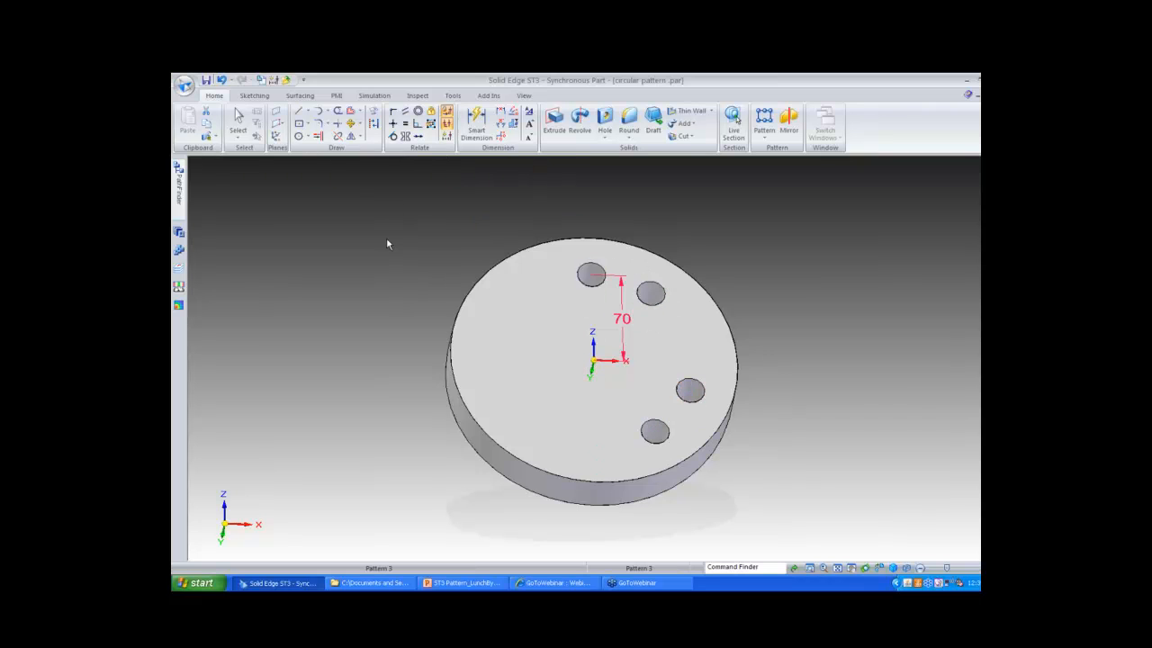
pyautogui.press('Escape')
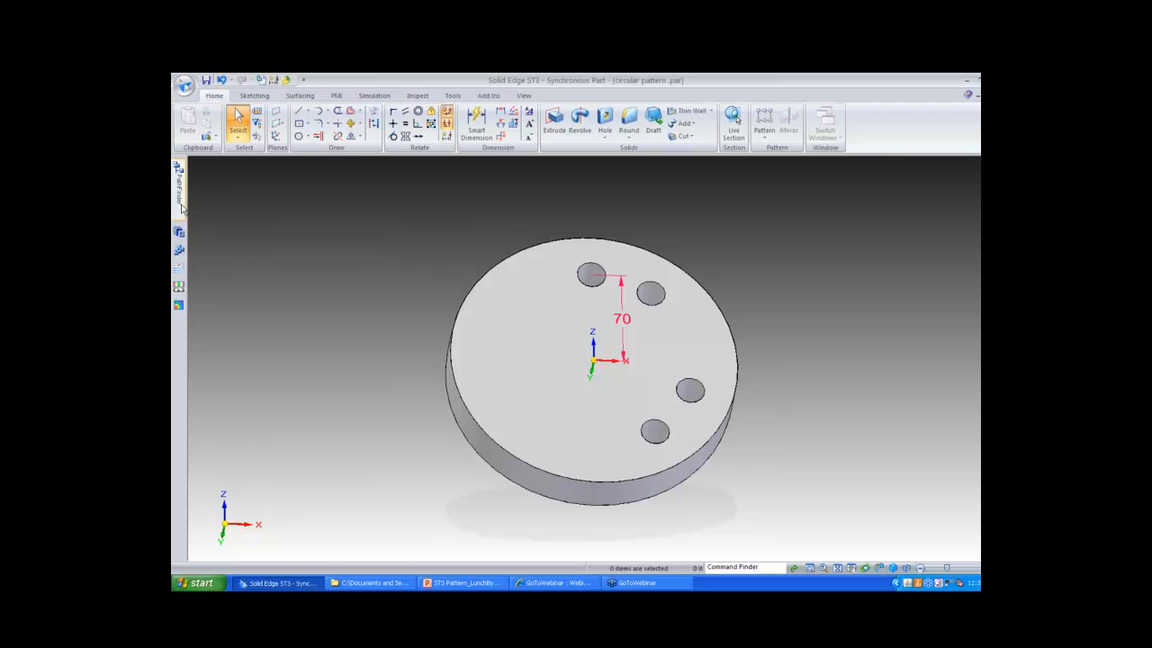
# Reopen the circular pattern's definition and reset its suppressed instances to restore all the holes
pyautogui.moveTo(182, 204)
pyautogui.click(262, 244)
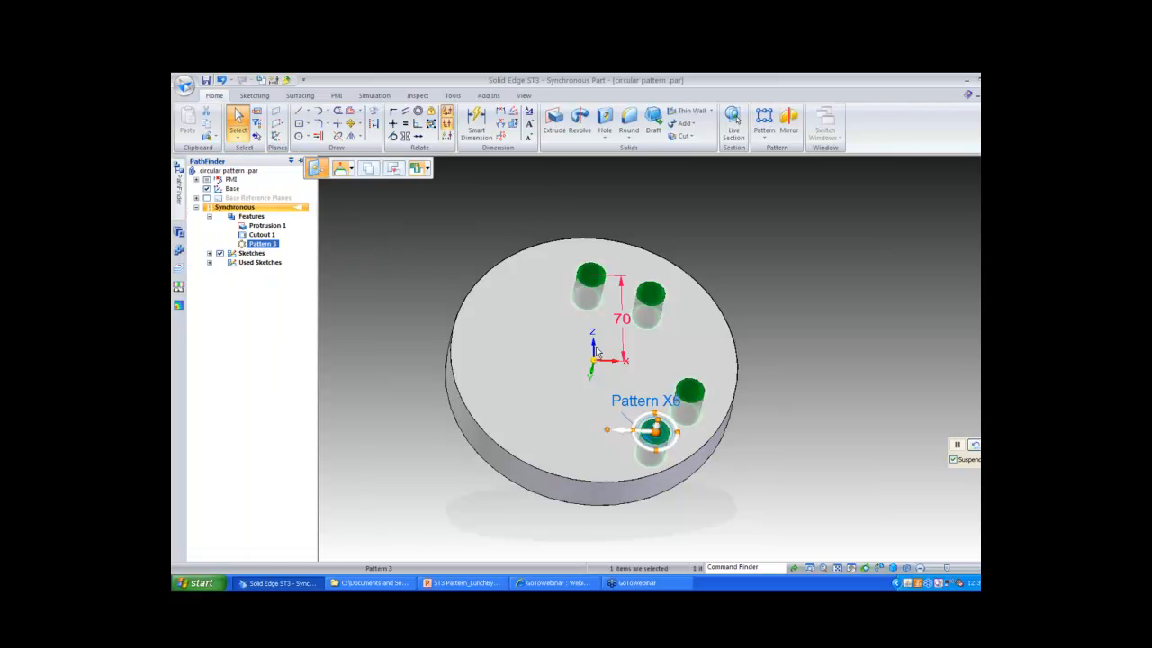
pyautogui.click(646, 400)
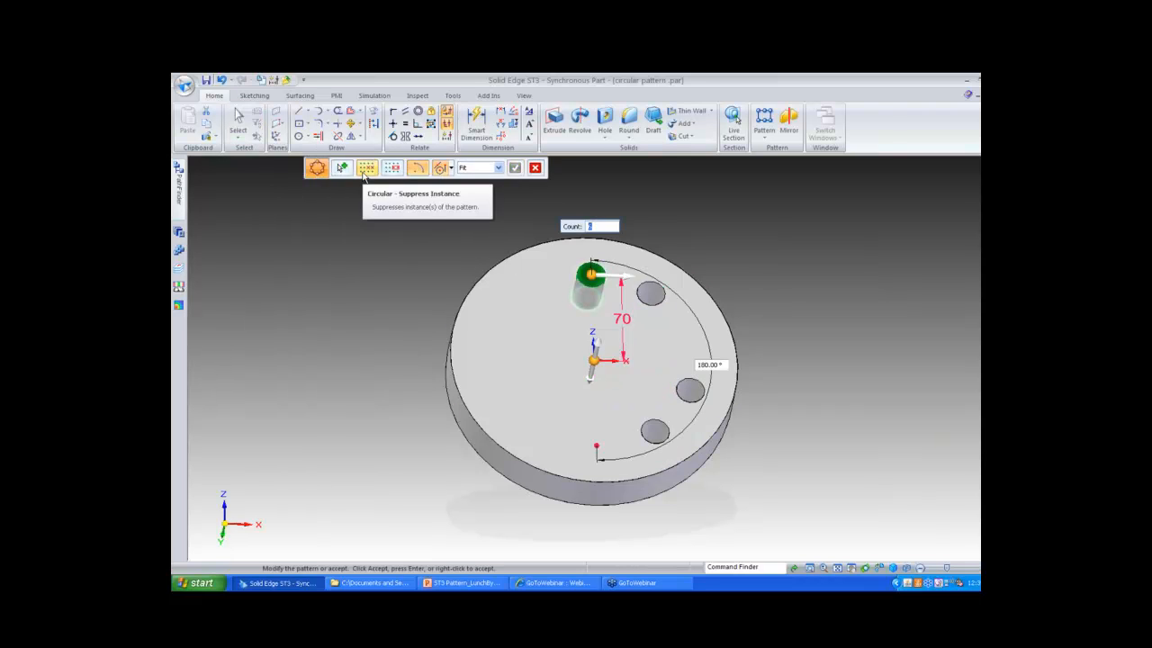
pyautogui.click(365, 171)
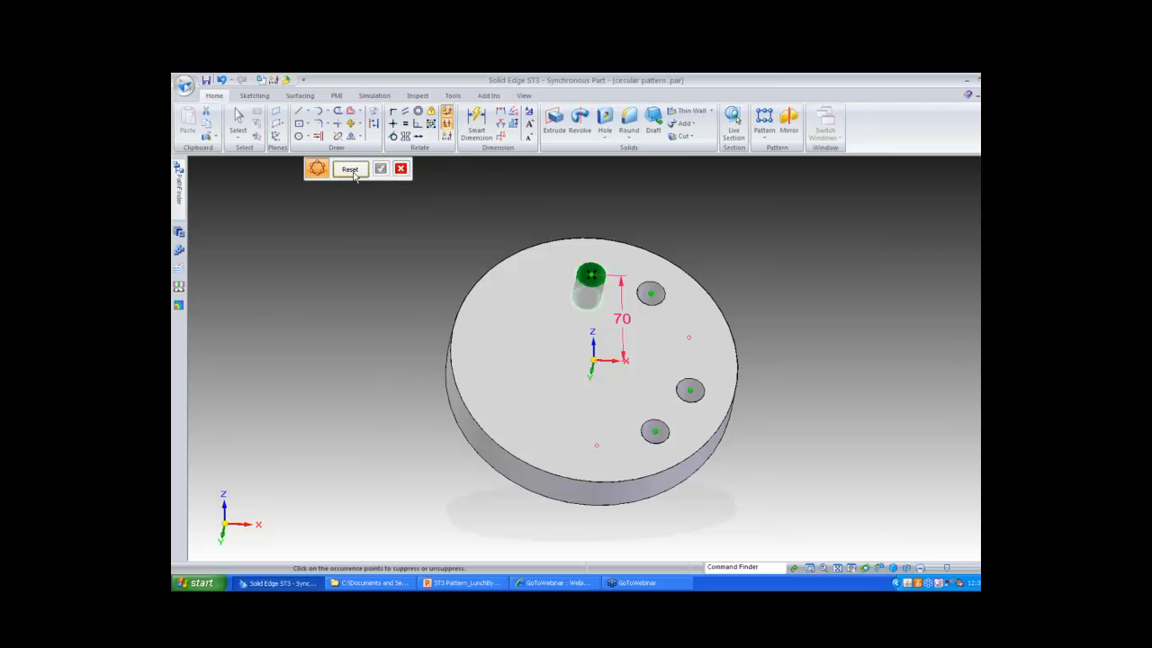
pyautogui.click(352, 171)
pyautogui.click(381, 168)
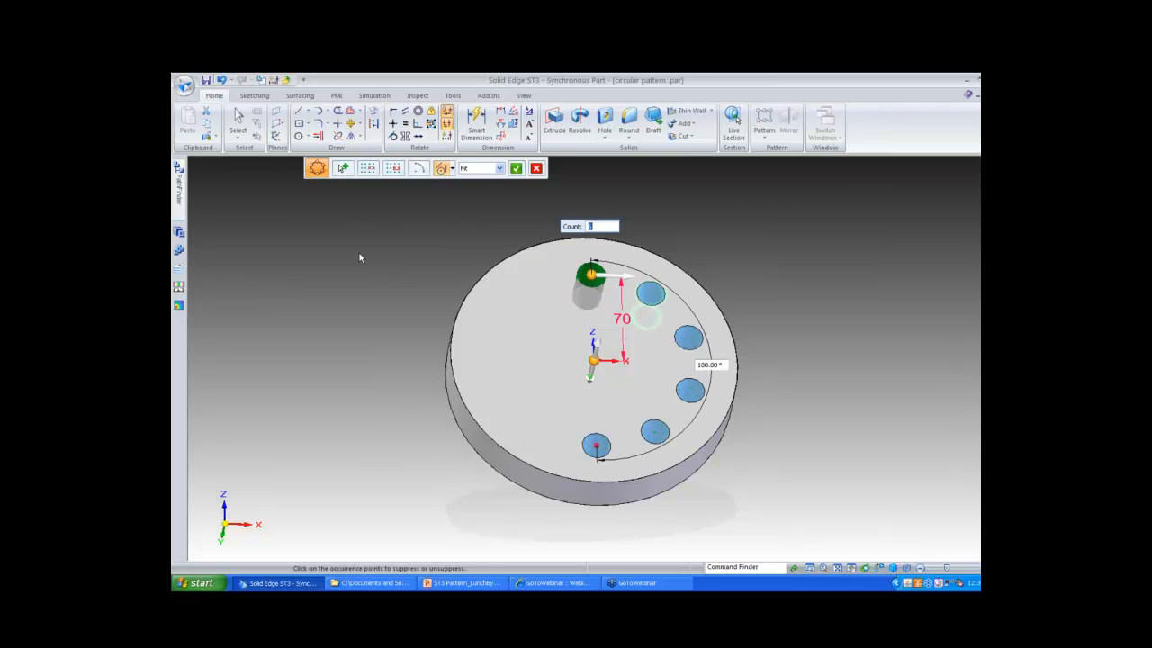
# Accept the hole pattern and set the first hole's distance from the disc centre to 50 mm
pyautogui.press('Return')
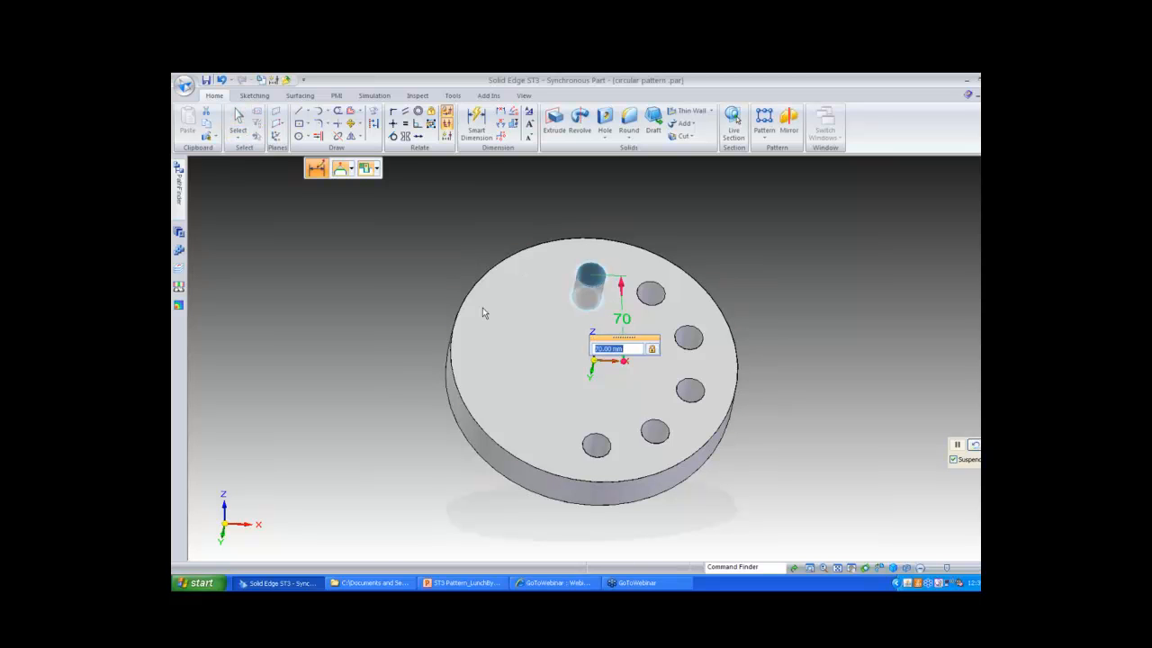
pyautogui.write('50')
pyautogui.press('Return')
pyautogui.press('Escape')
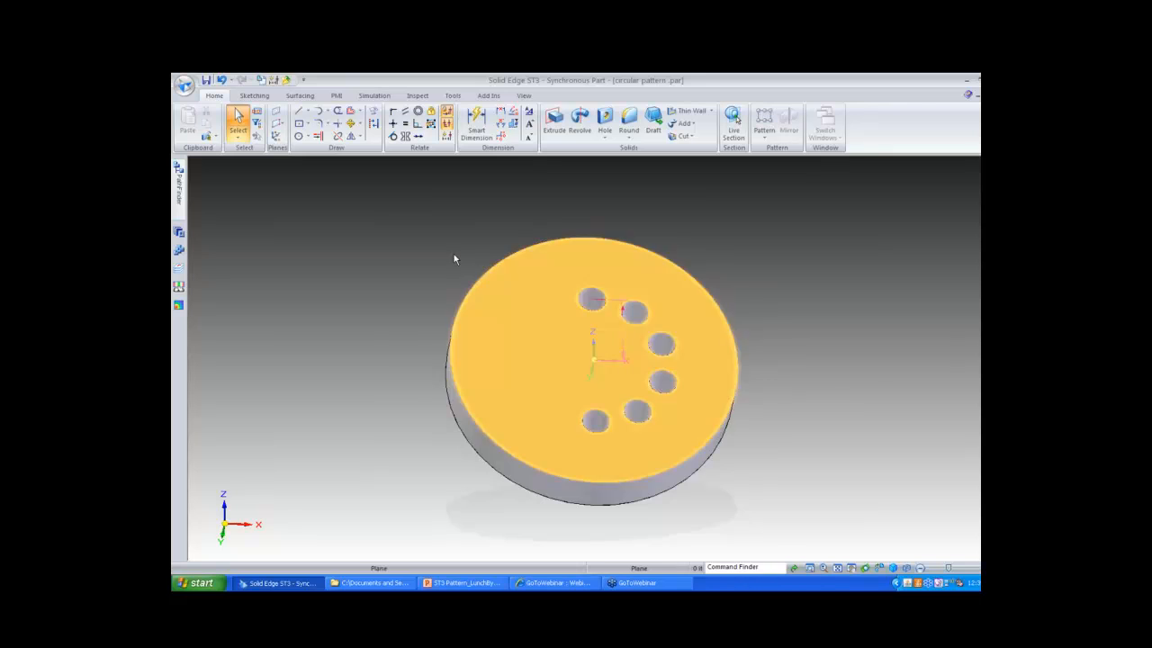
# Set the diameter of the patterned arc's first hole to 10 mm
pyautogui.scroll(2, 432, 244)
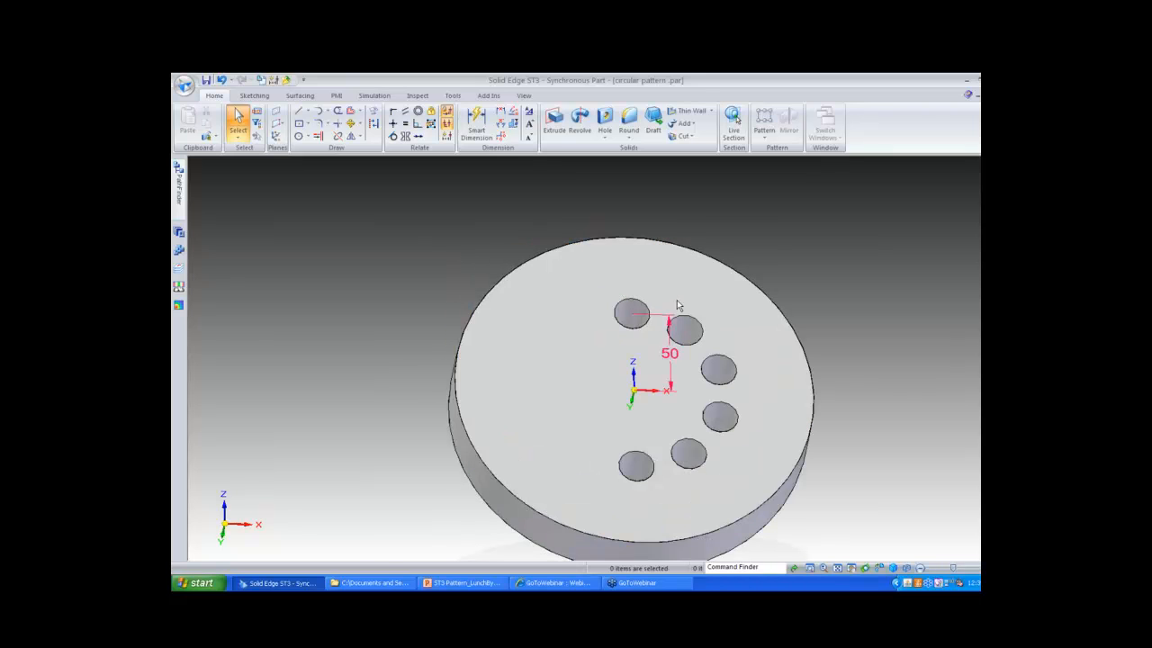
pyautogui.click(633, 316)
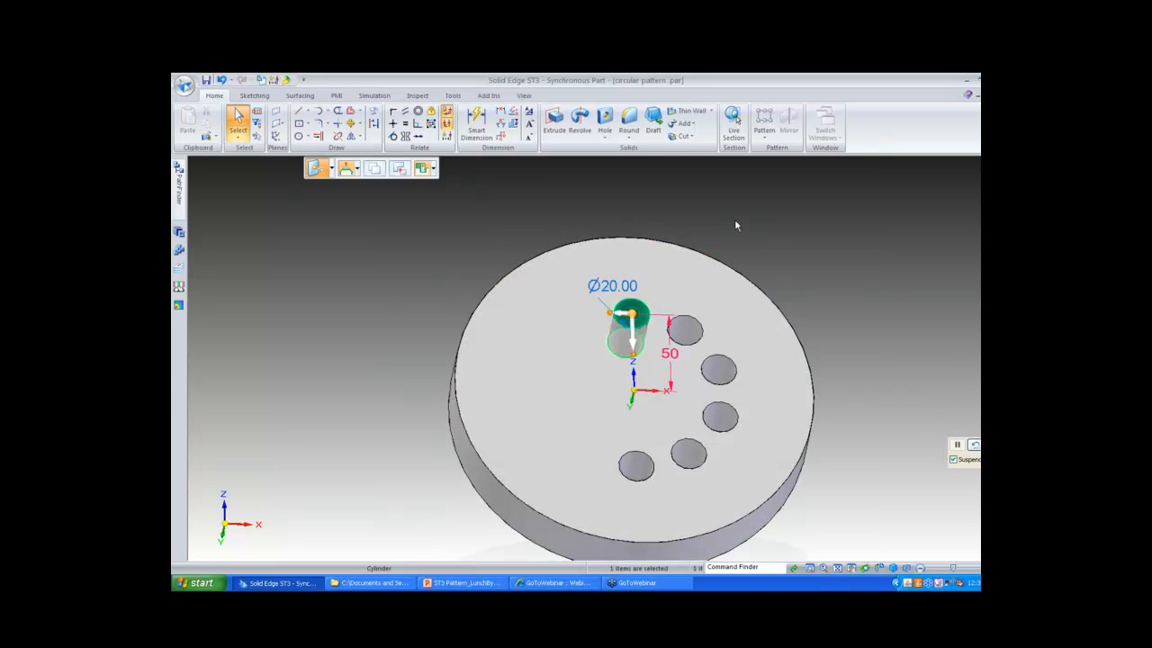
pyautogui.click(613, 287)
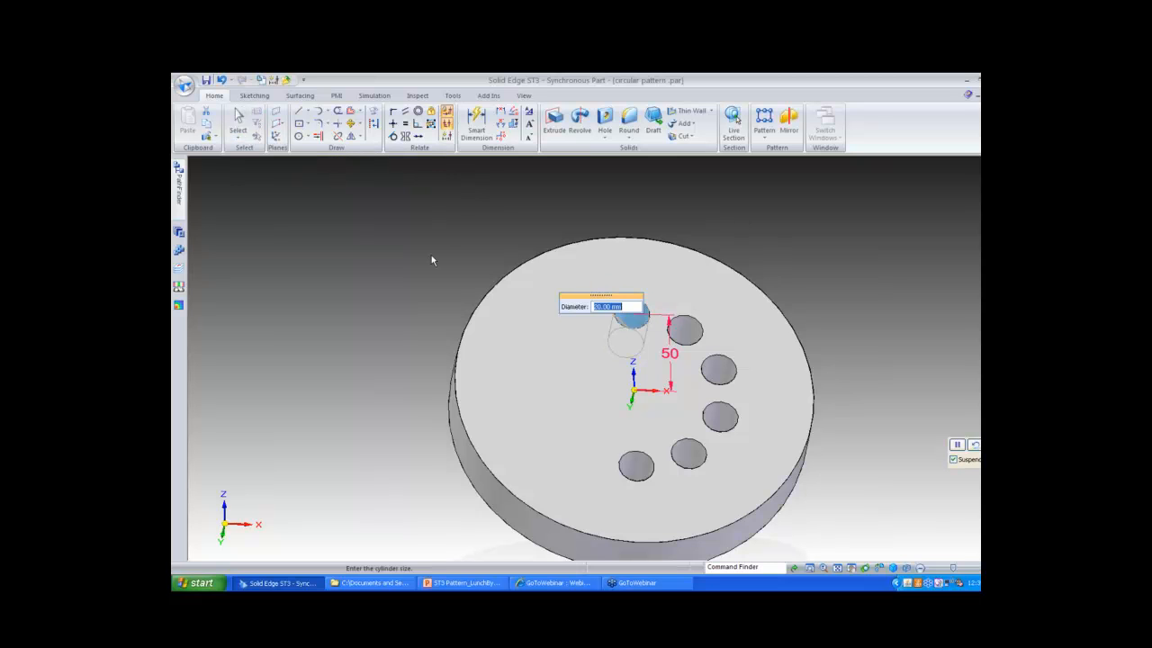
pyautogui.write('10')
pyautogui.press('Return')
pyautogui.press('Escape')
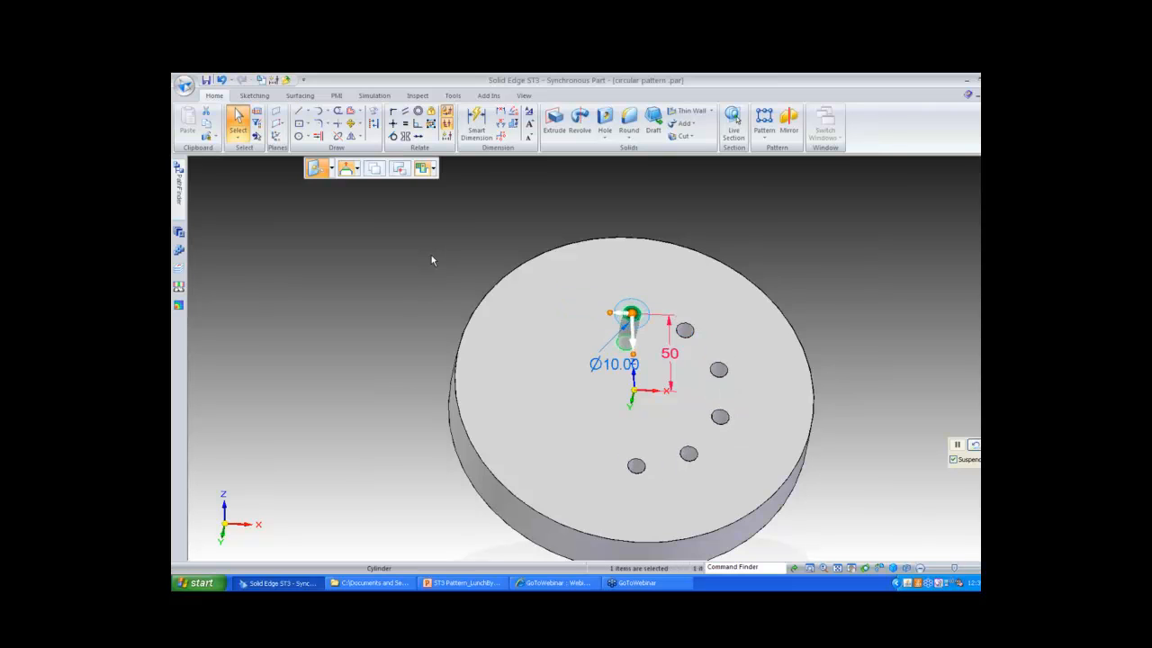
pyautogui.scroll(-1, 431, 254)
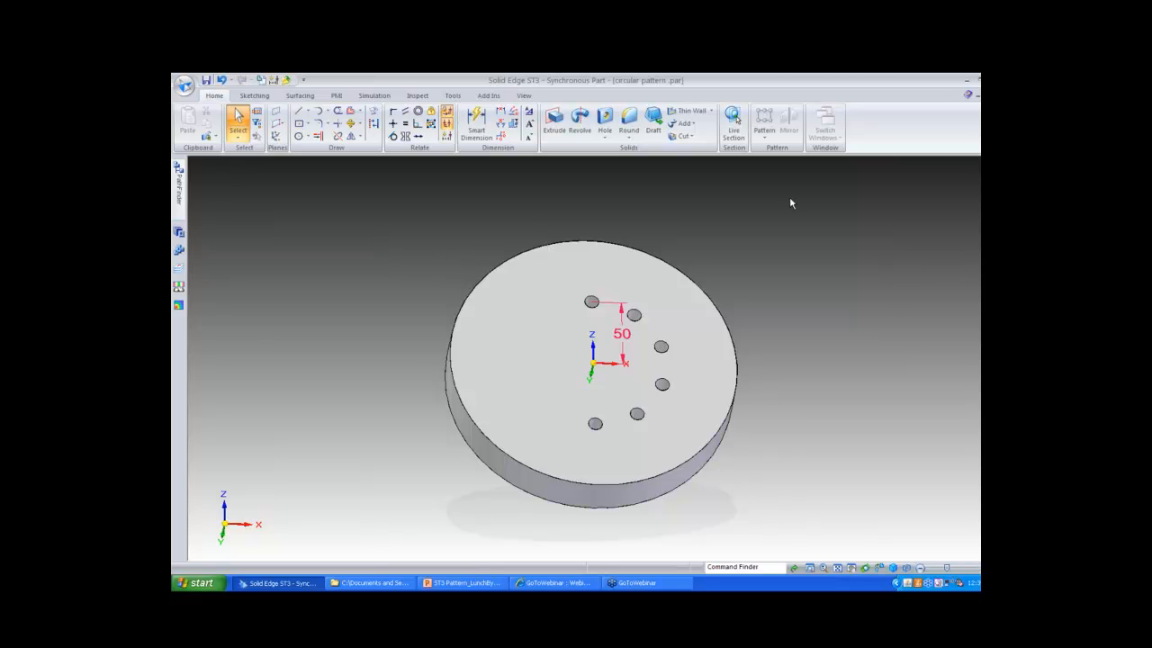
# Close the circular pattern part without saving and open FillPattern.par
pyautogui.hotkey('ctrl', 'F4')
pyautogui.press('n')
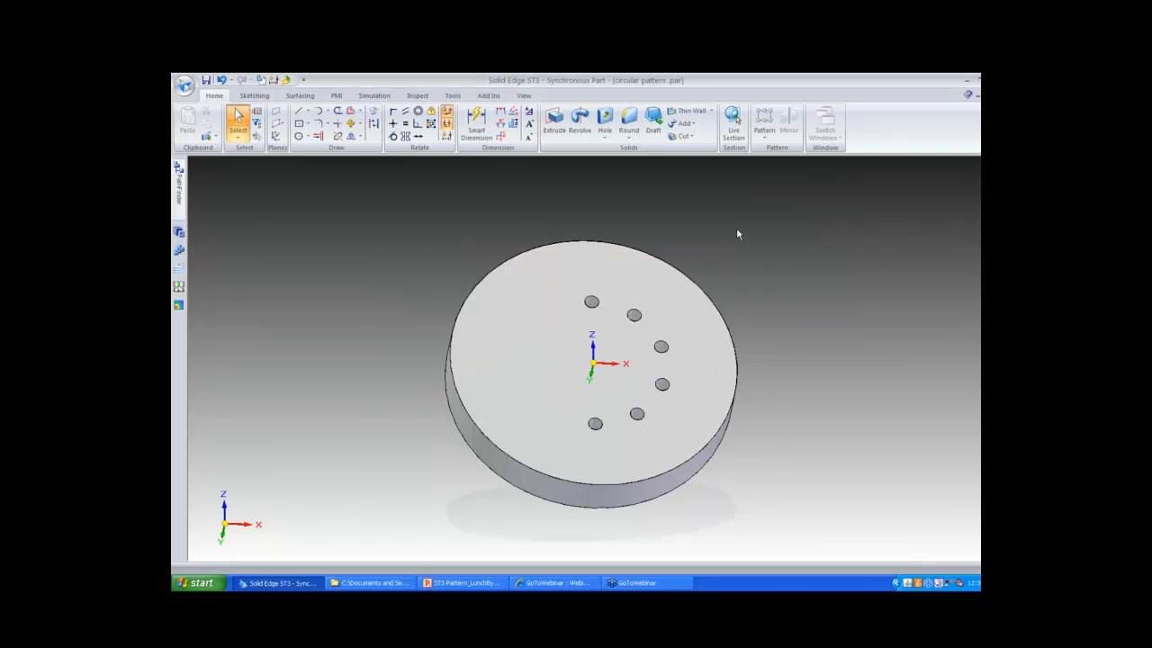
pyautogui.hotkey('ctrl', 'o')
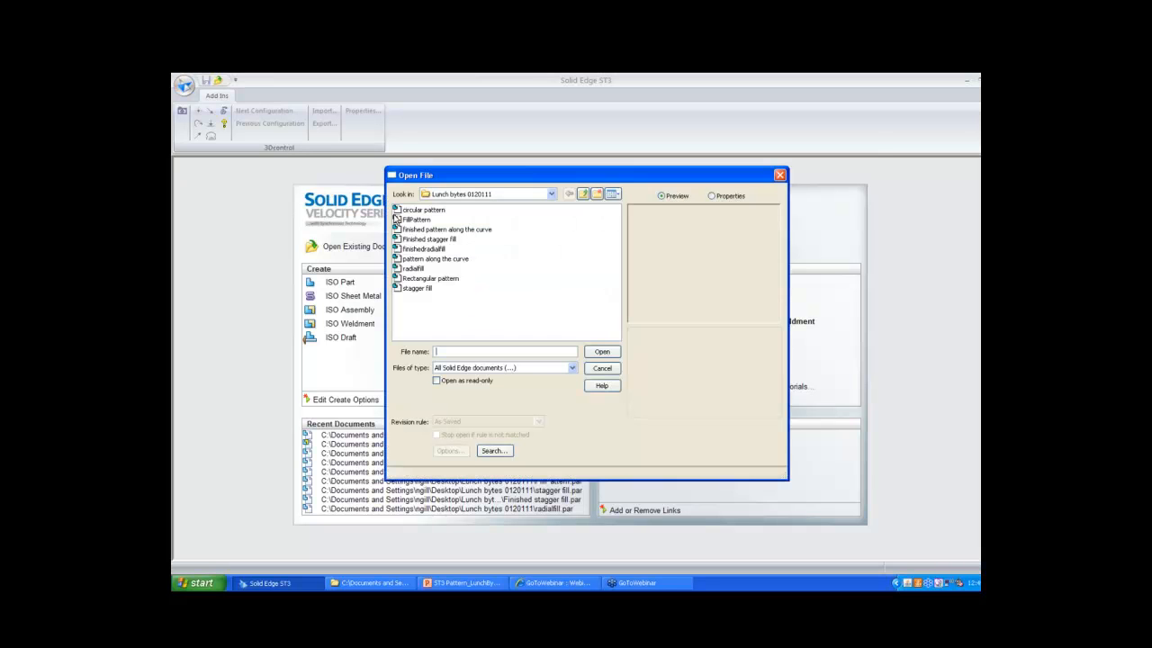
pyautogui.click(420, 220)
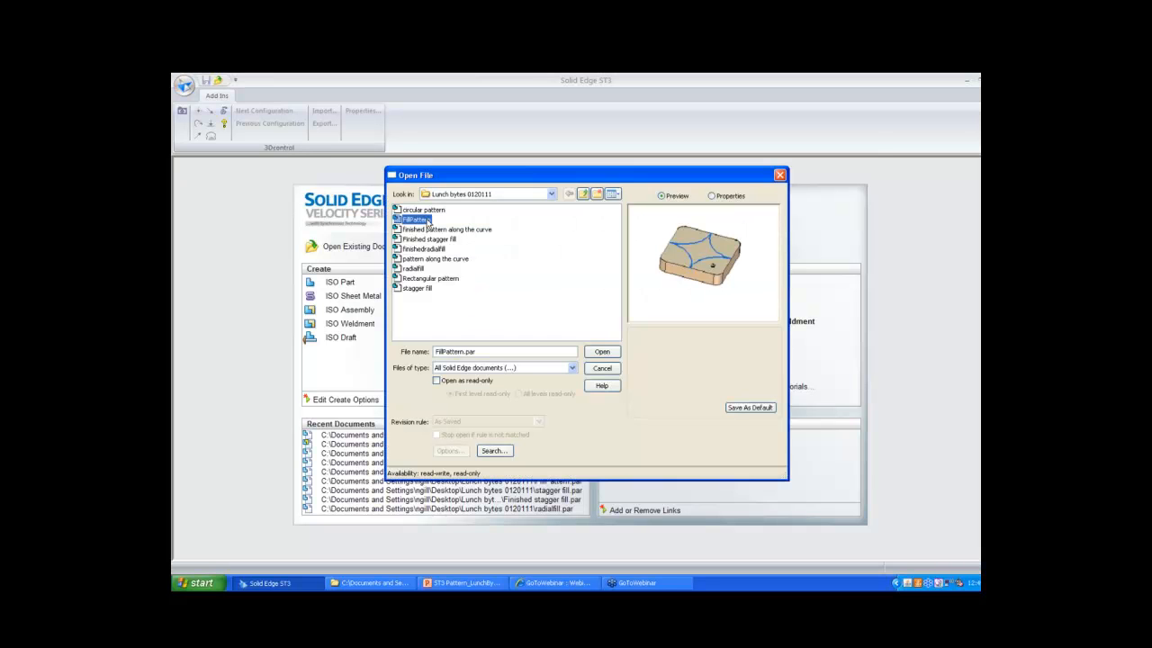
pyautogui.click(602, 352)
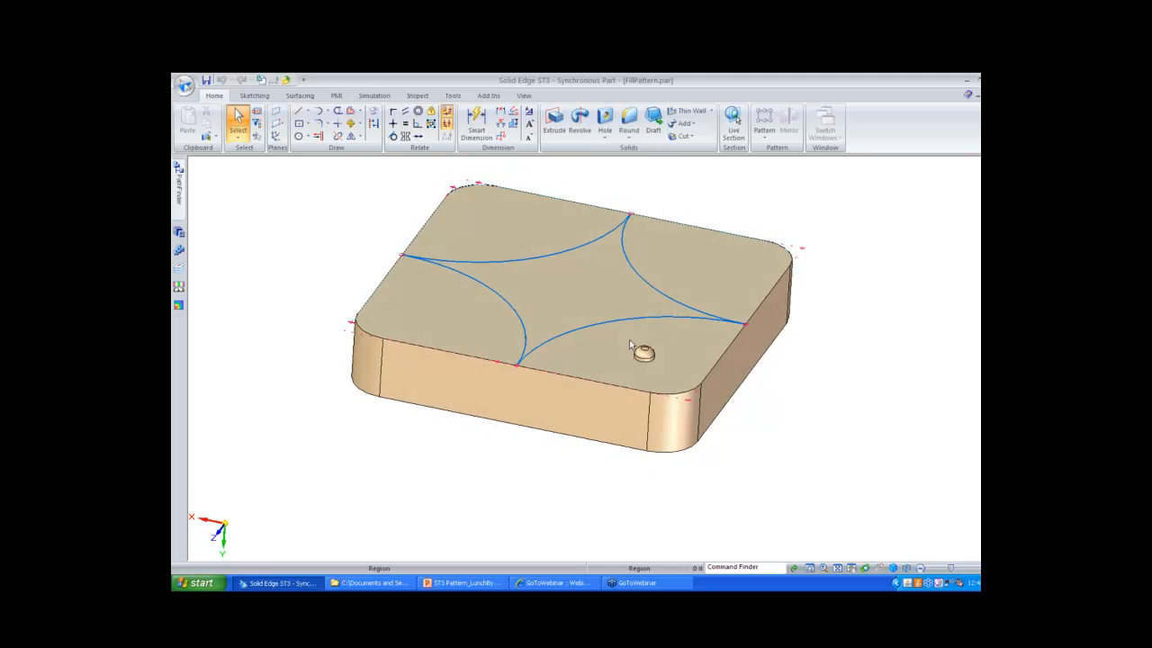
# Set up a rectangular fill pattern of the domed boss over the four corner regions of the block's top face
pyautogui.click(653, 365)
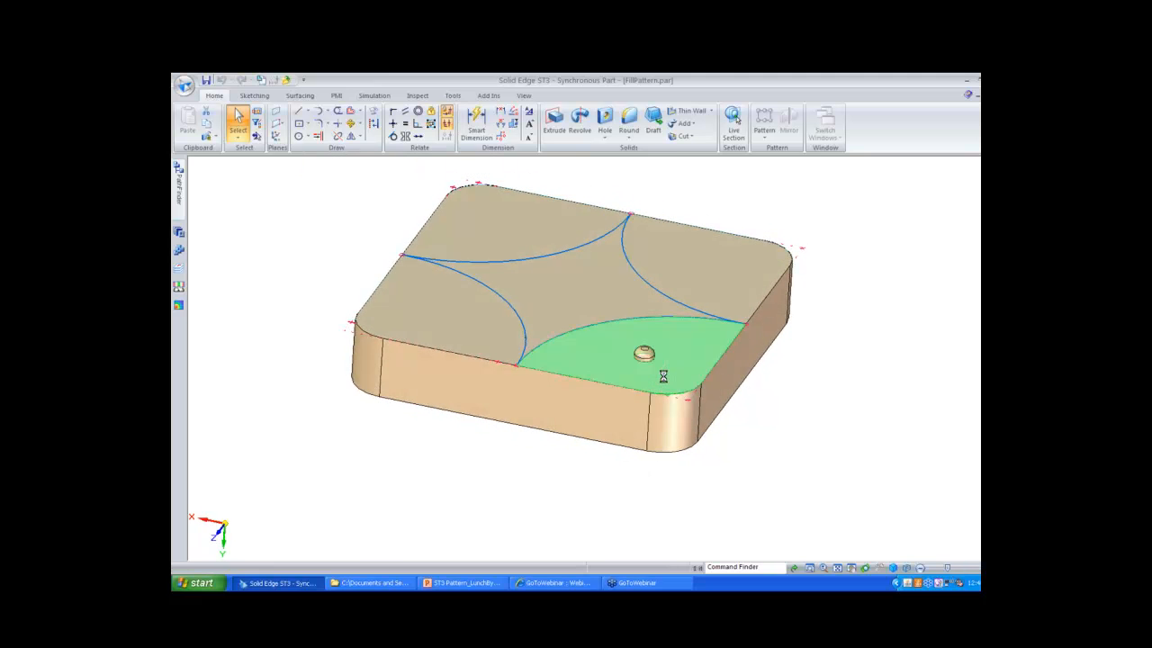
pyautogui.rightClick(237, 284)
pyautogui.click(249, 268)
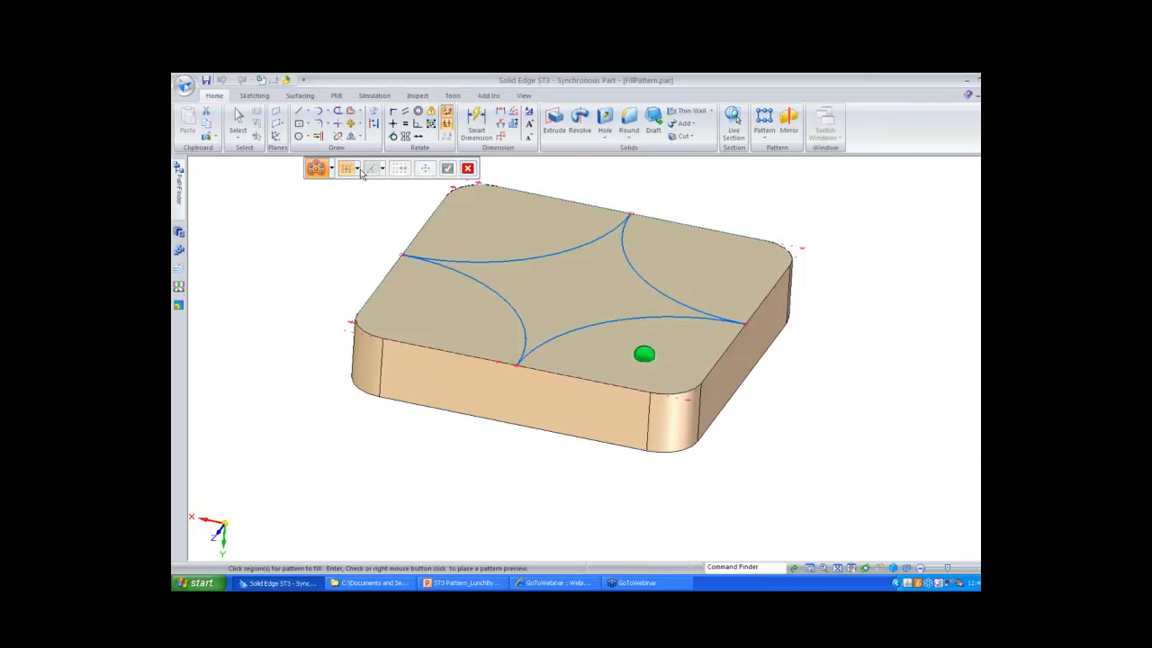
pyautogui.click(359, 171)
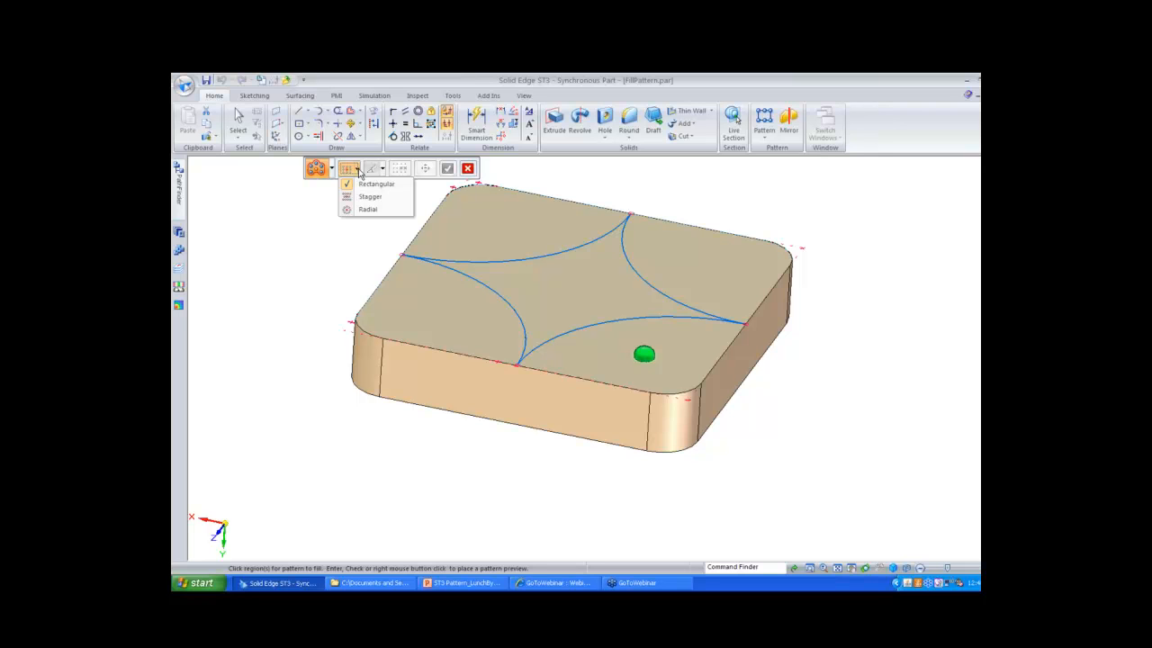
pyautogui.click(369, 196)
pyautogui.click(425, 296)
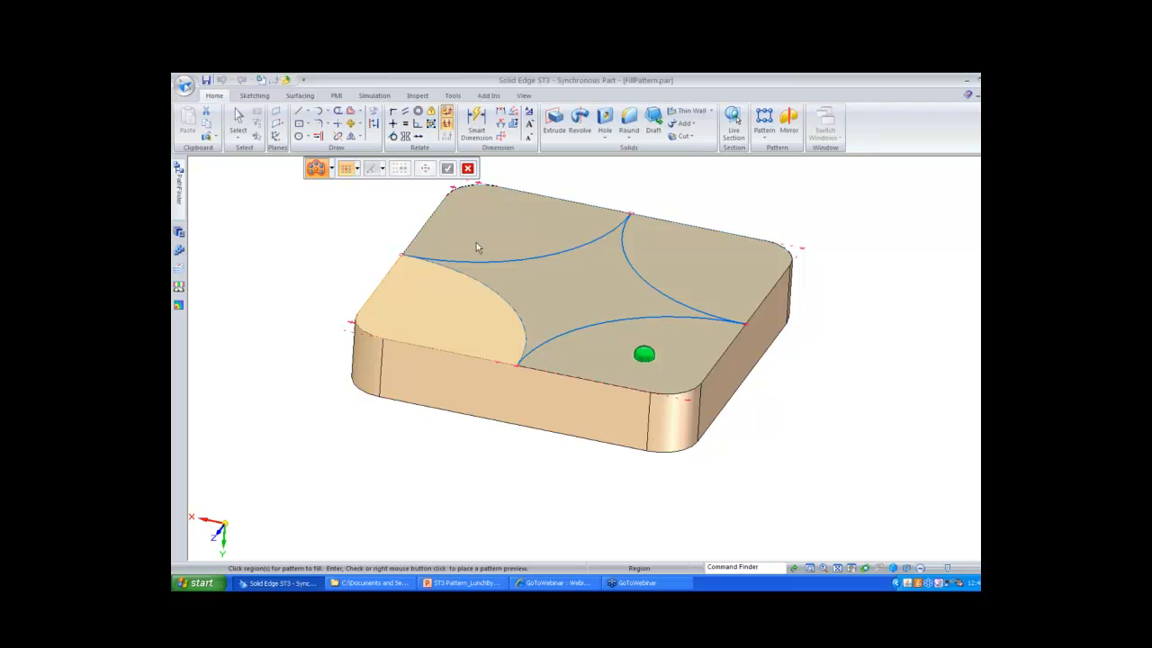
pyautogui.click(553, 231)
pyautogui.click(711, 260)
pyautogui.click(480, 326)
pyautogui.click(579, 358)
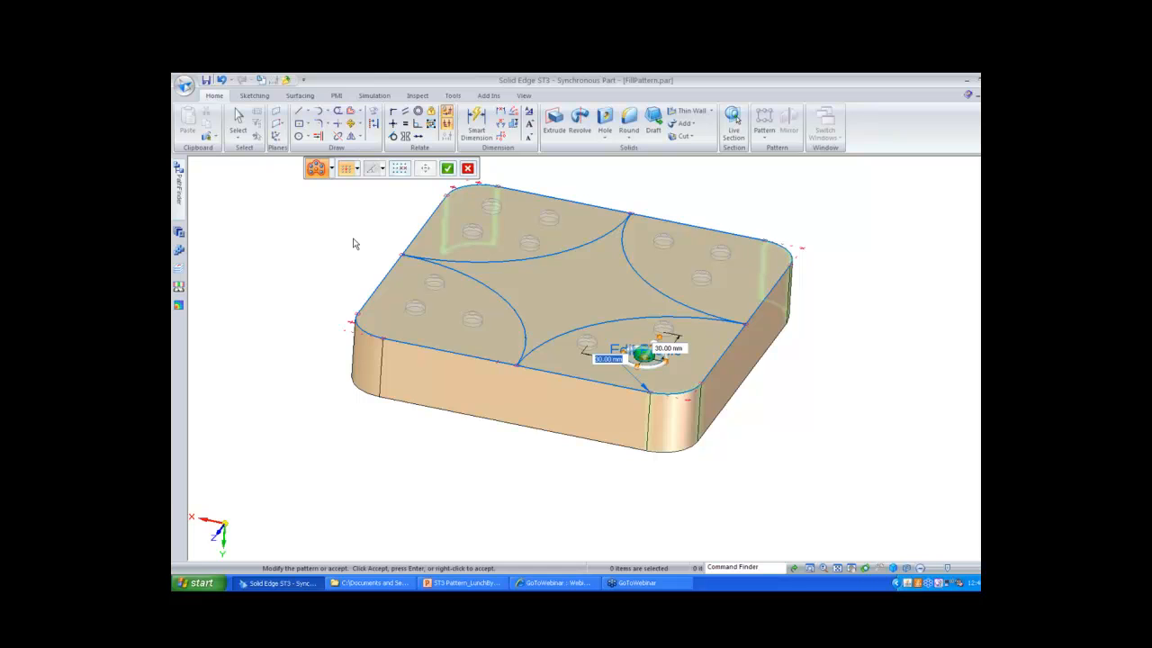
# Set the fill pattern's spacing to 20 mm in both directions and accept the pattern
pyautogui.write('20')
pyautogui.press('Tab')
pyautogui.write('20')
pyautogui.press('Tab')
pyautogui.rightClick(354, 239)
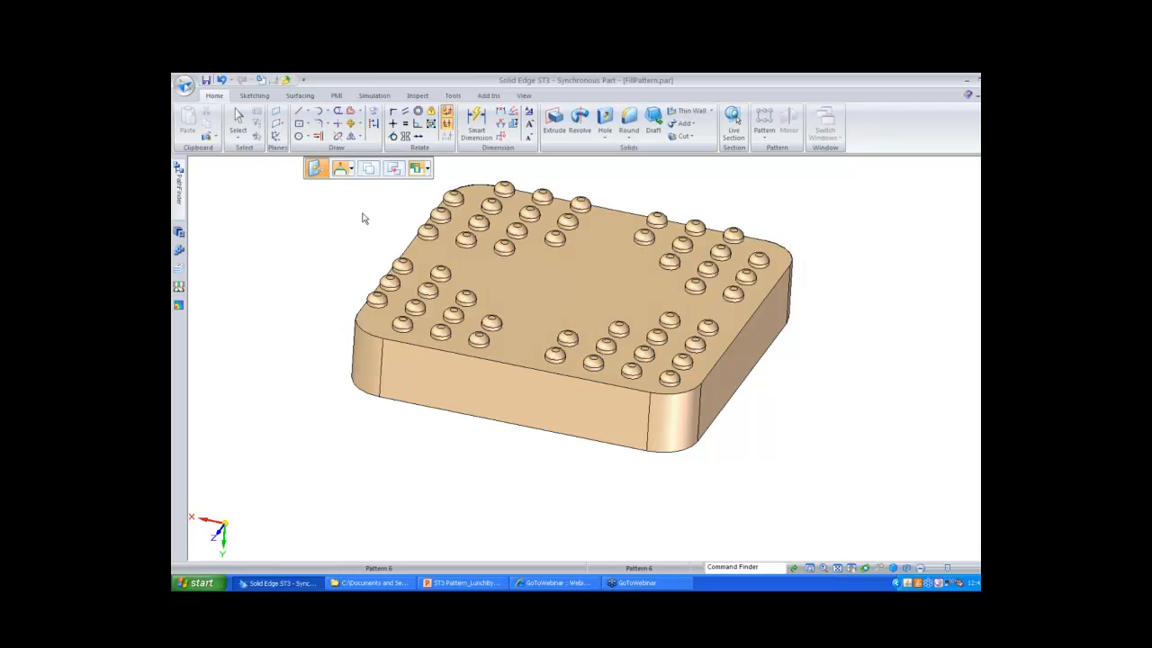
pyautogui.press('Escape')
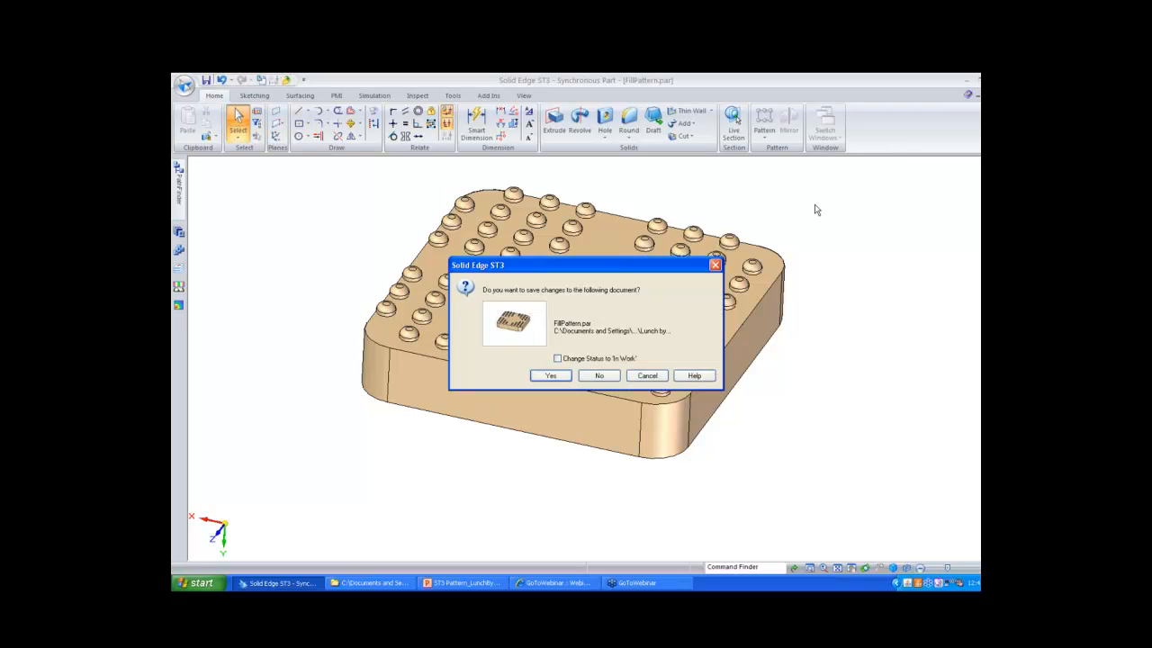
# Close FillPattern.par without saving and open finishedradialfill.par to view the finished radial fill
pyautogui.click(612, 380)
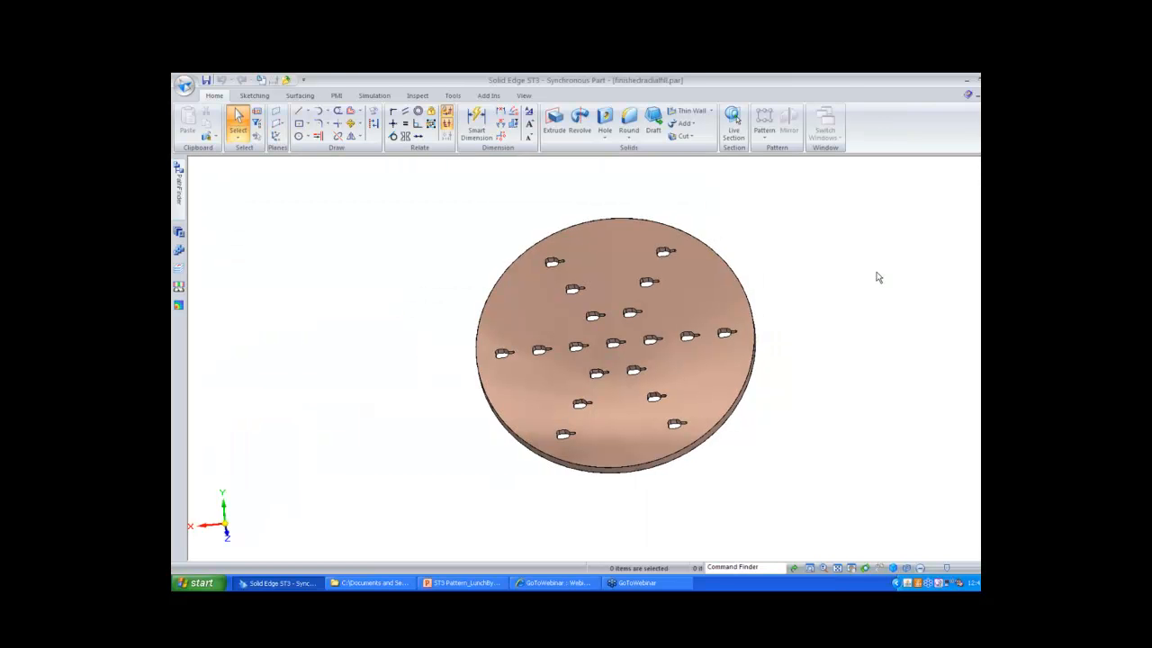
pyautogui.moveTo(879, 277); pyautogui.dragTo(879, 277, button='middle')
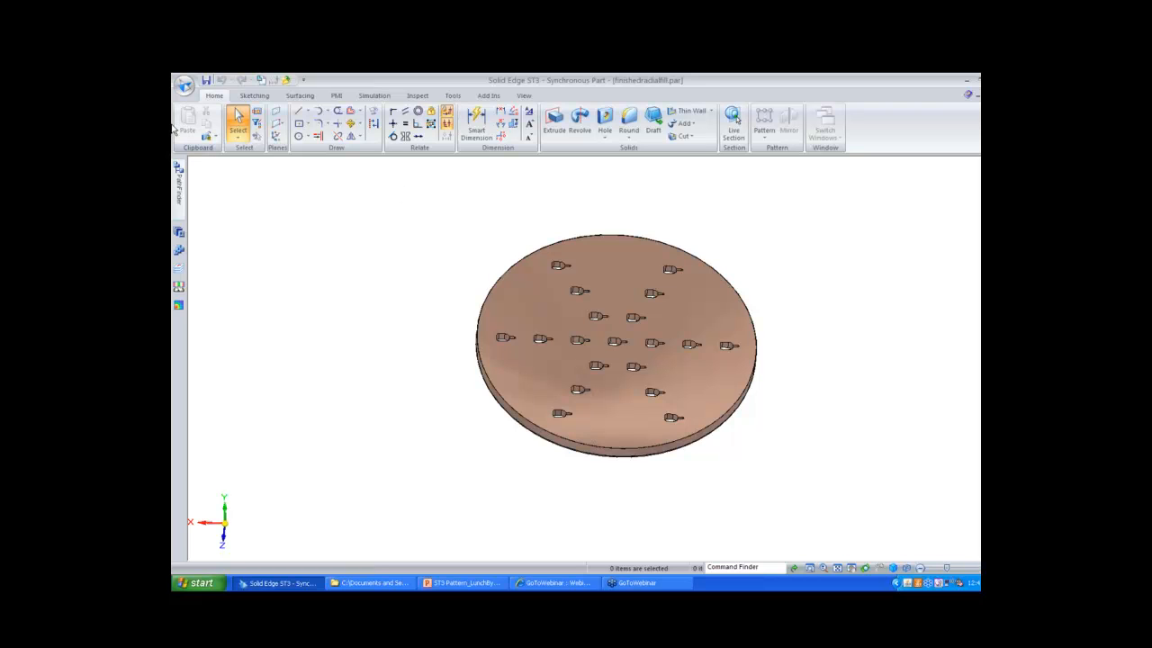
# Open radialfill.par from the Lunch bytes 0120111 folder
pyautogui.click(184, 86)
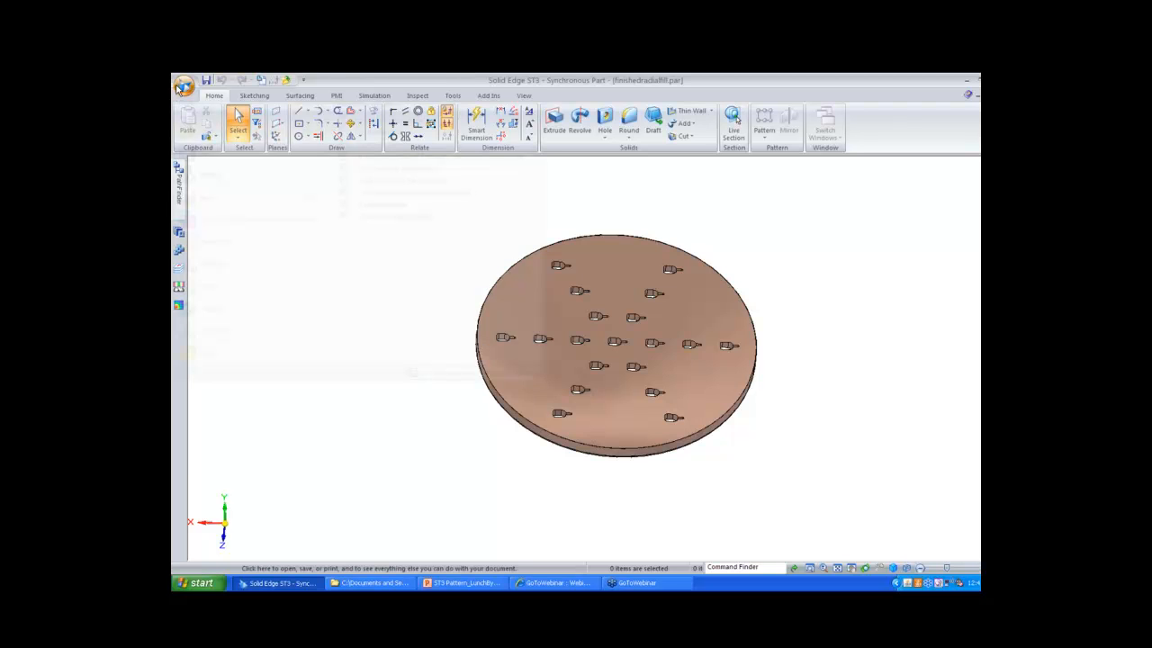
pyautogui.click(214, 133)
pyautogui.click(413, 268)
pyautogui.click(596, 356)
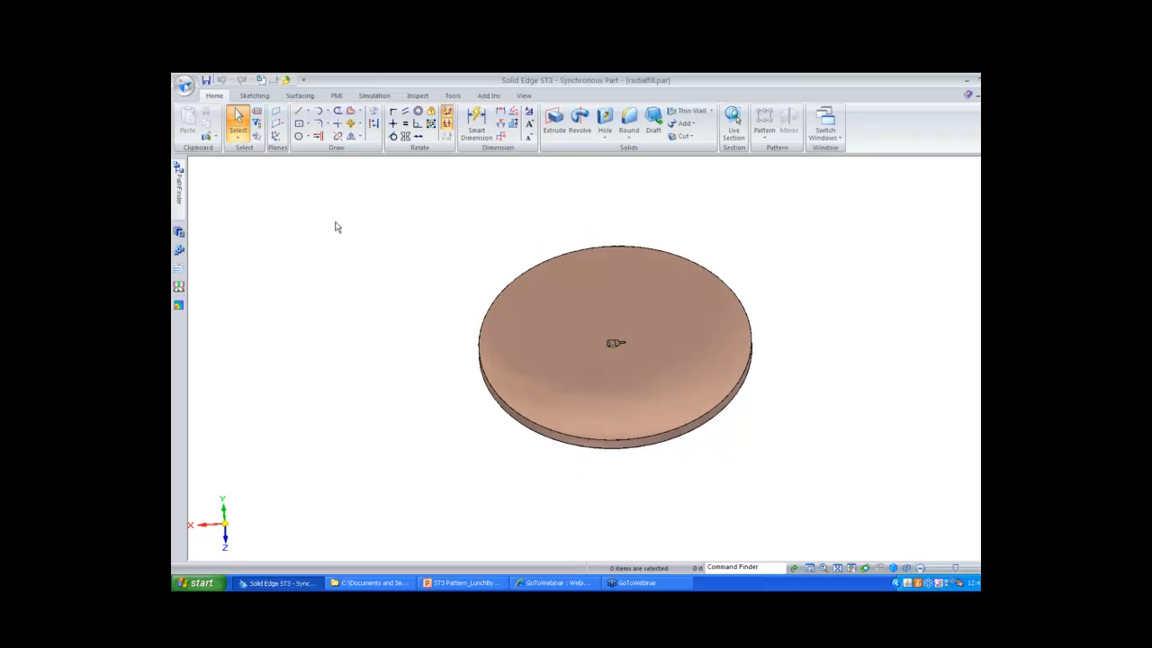
# Set up a radial fill pattern of the disc's central cutout with the whole top face as the fill region
pyautogui.moveTo(337, 226); pyautogui.dragTo(345, 260, button='middle')
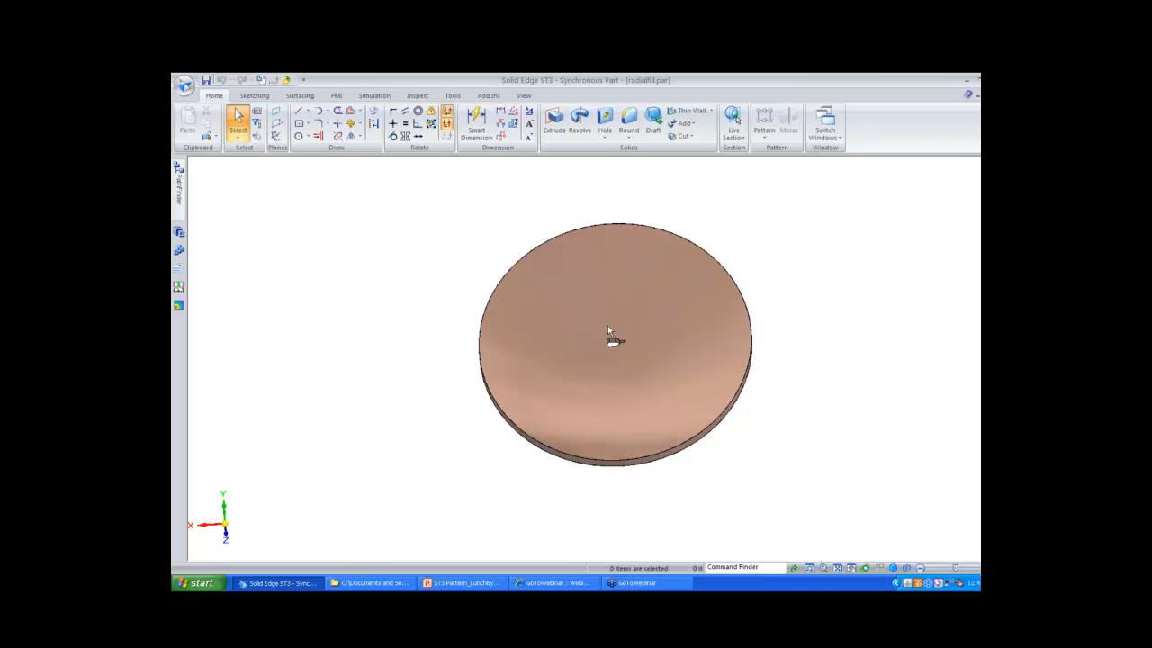
pyautogui.click(618, 346)
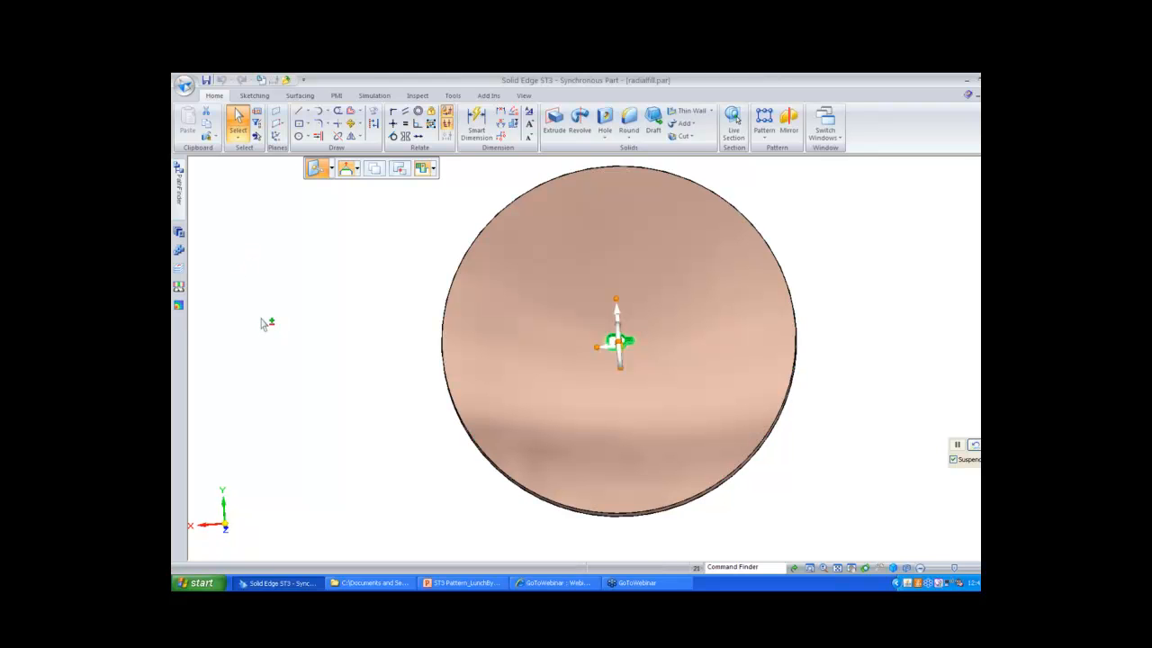
pyautogui.rightClick(250, 263)
pyautogui.click(298, 261)
pyautogui.click(358, 169)
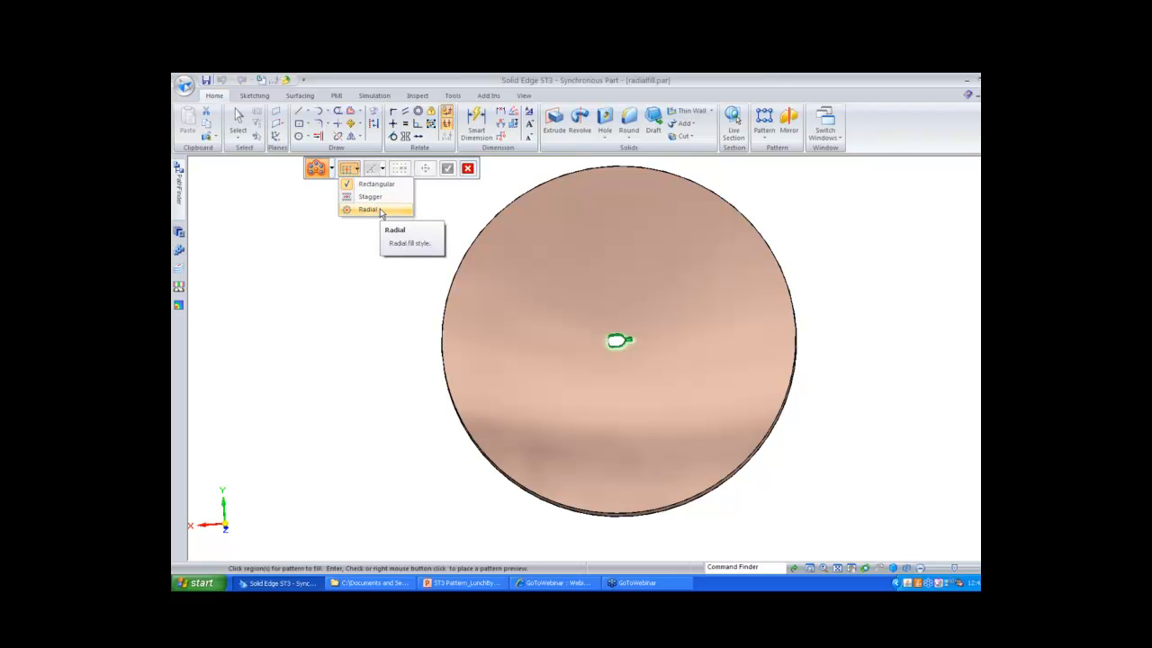
pyautogui.click(380, 209)
pyautogui.click(562, 286)
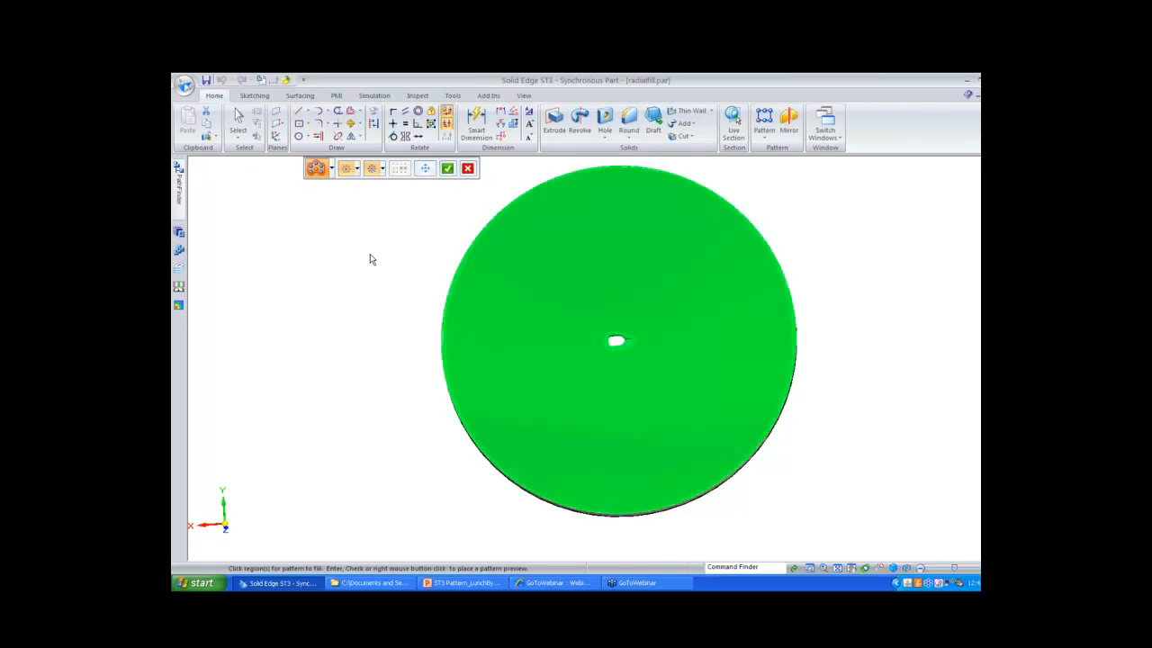
# Set the radial fill pattern to a count of 6 with 36 mm spacing and accept it
pyautogui.moveTo(370, 255); pyautogui.dragTo(417, 223, button='middle')
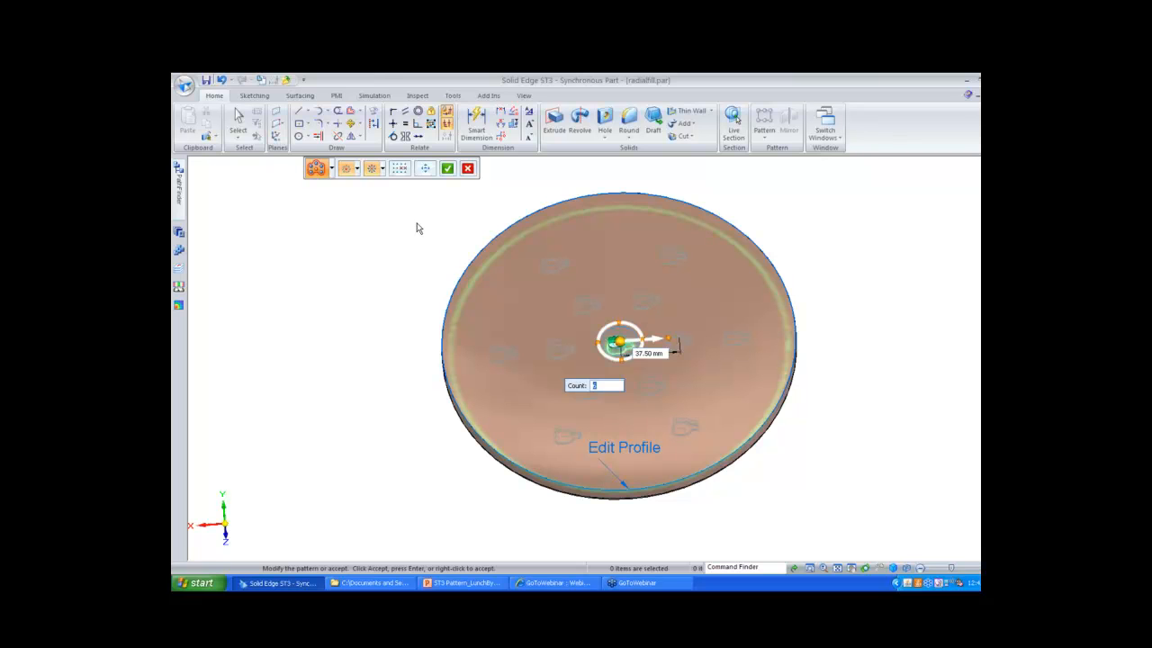
pyautogui.write('636')
pyautogui.press('Return')
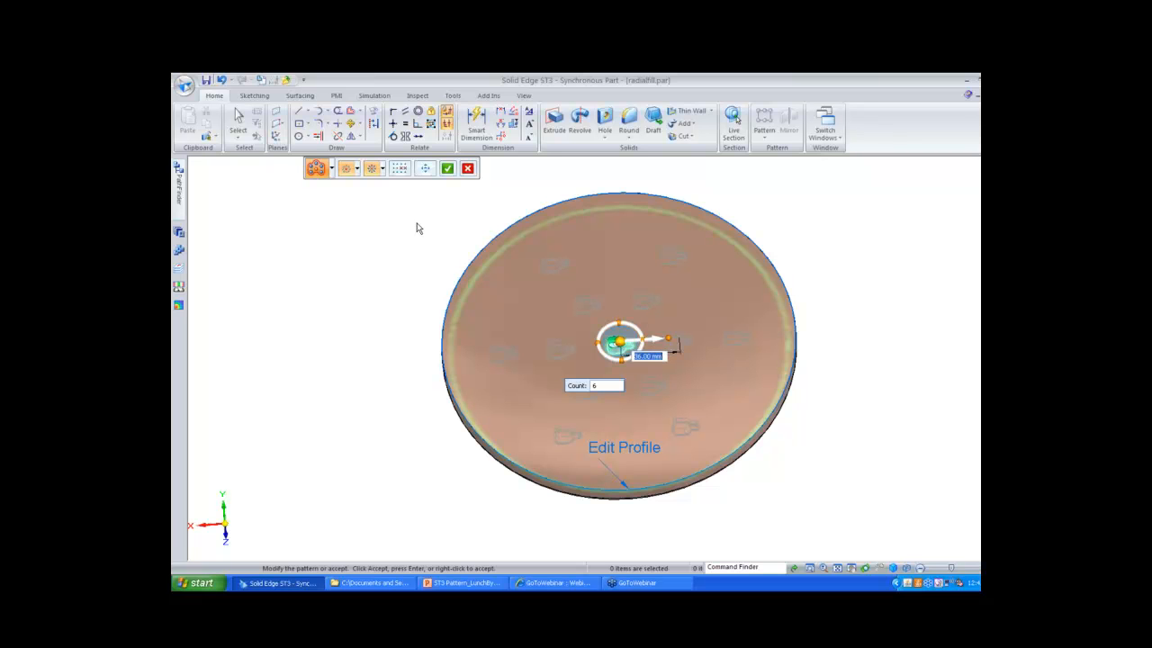
pyautogui.press('Return')
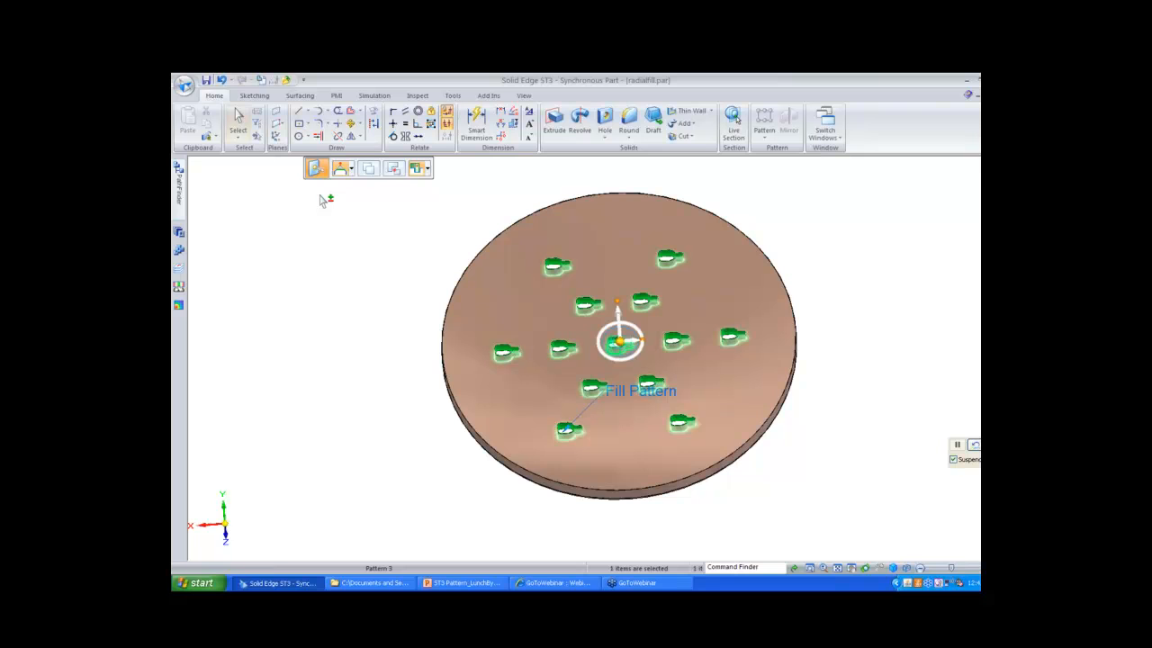
pyautogui.click(318, 233)
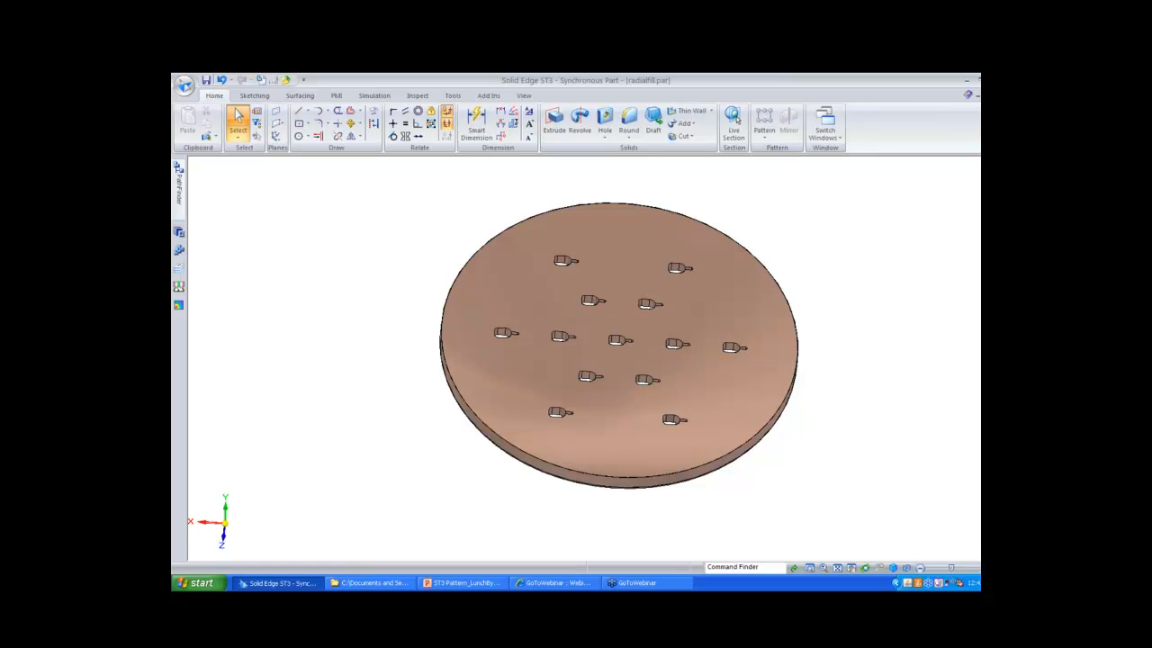
# Close radialfill.par without saving and open Finished stagger fill.par
pyautogui.click(602, 374)
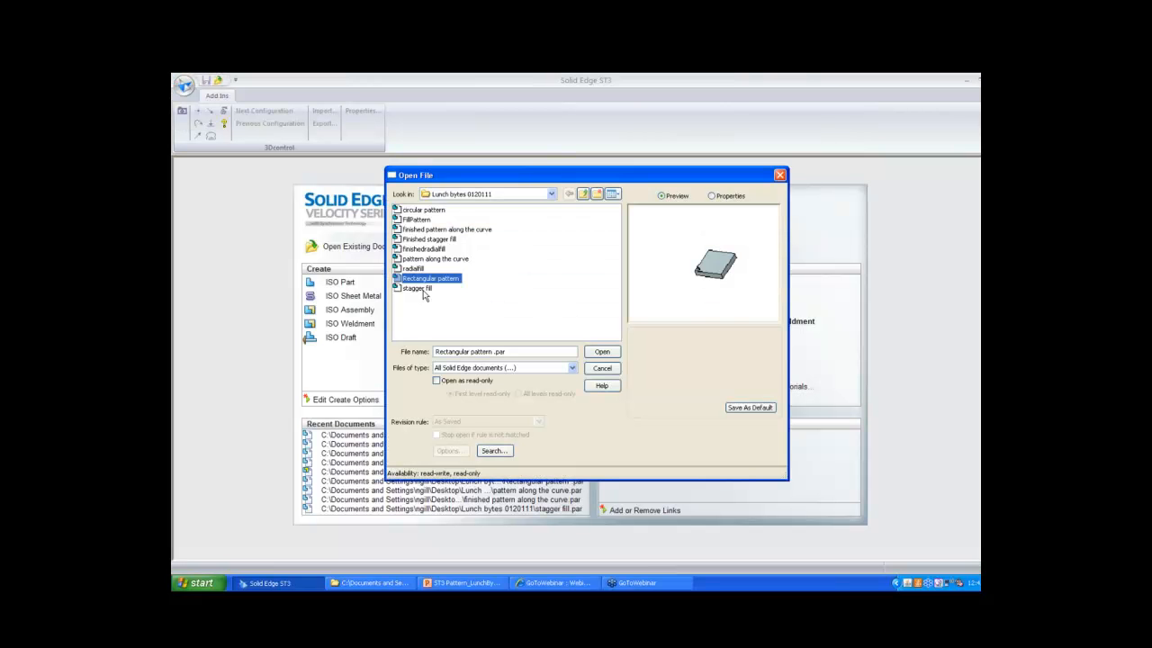
pyautogui.click(423, 289)
pyautogui.click(434, 250)
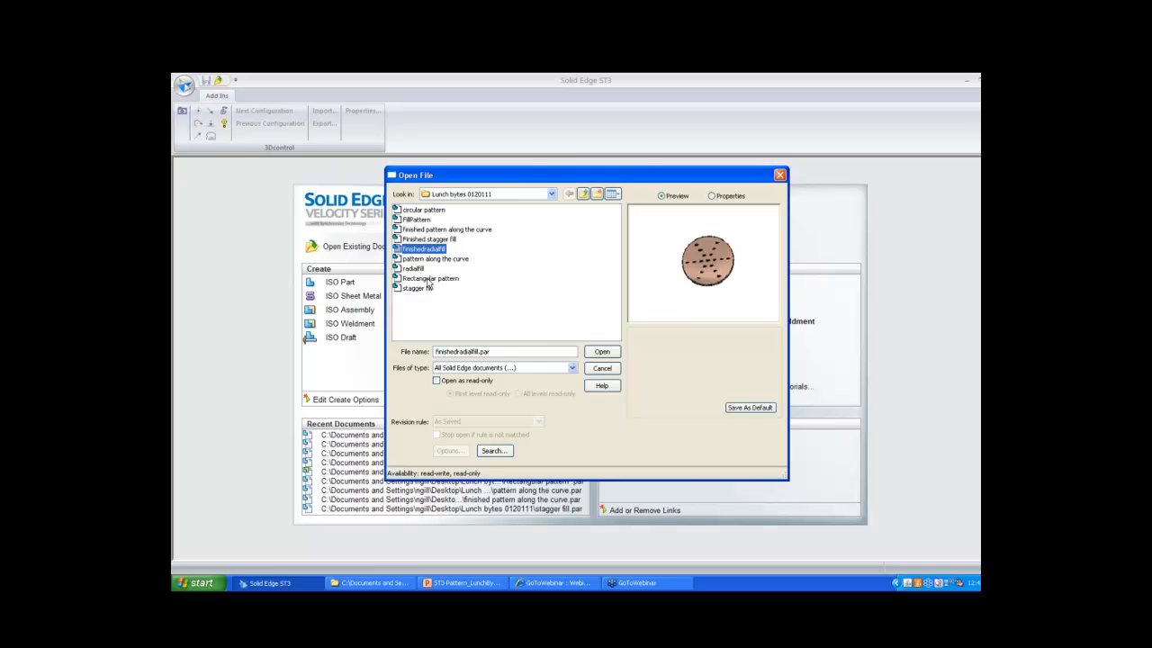
pyautogui.click(429, 279)
pyautogui.click(429, 240)
pyautogui.click(603, 351)
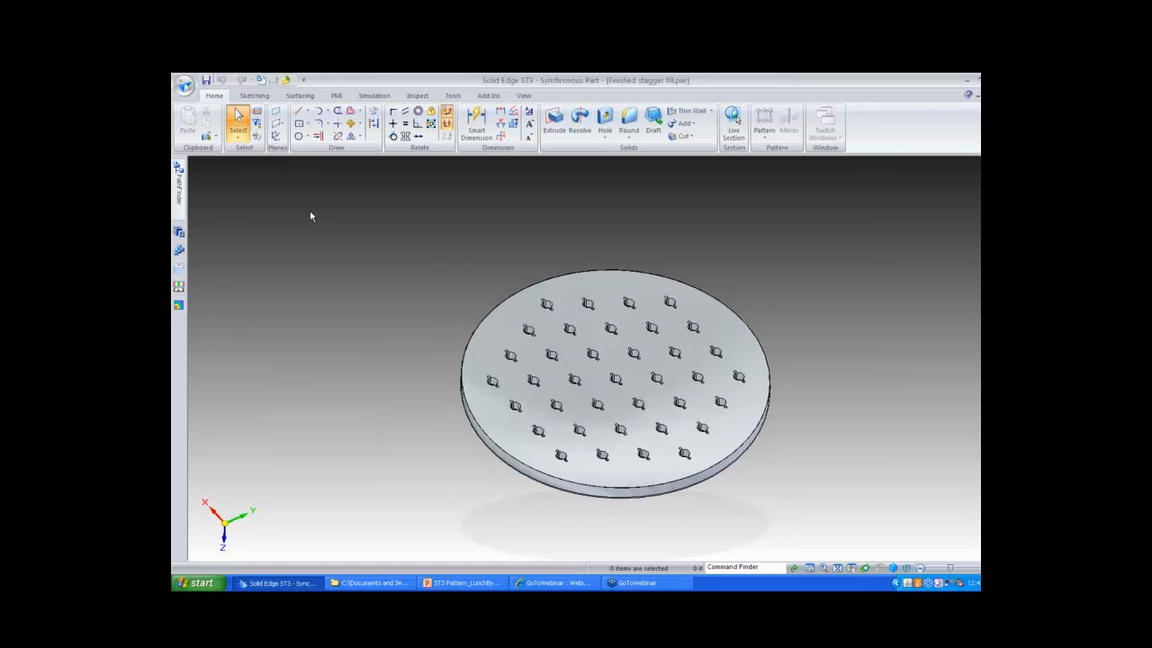
# Open stagger fill.par from the Lunch bytes 0120111 folder
pyautogui.click(174, 77)
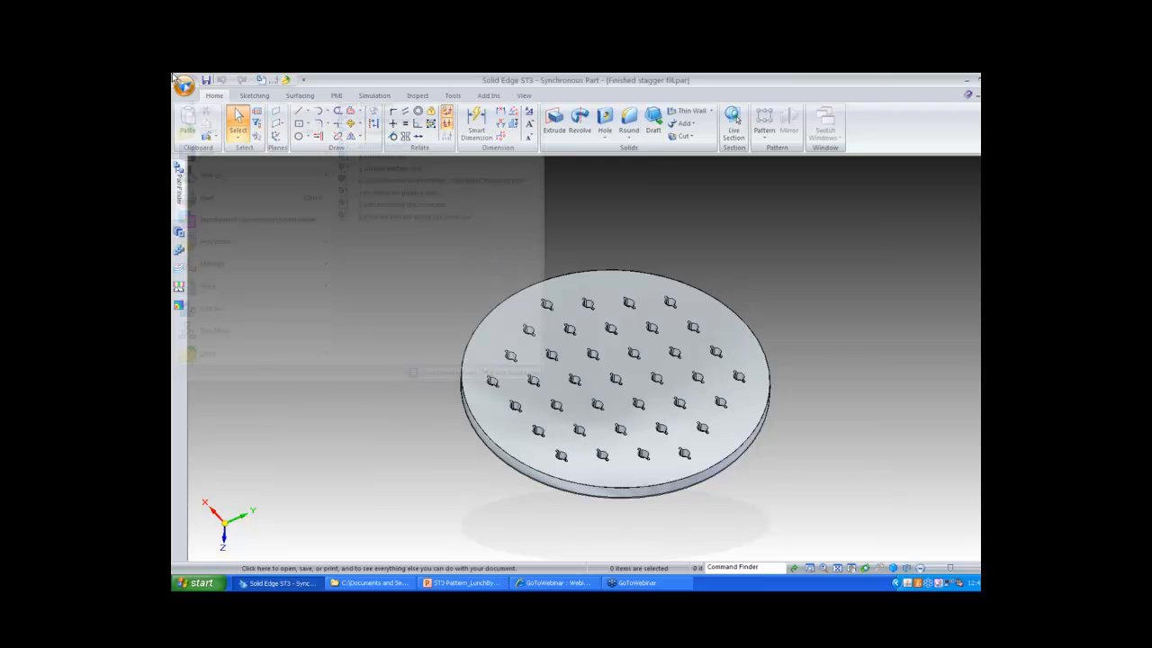
pyautogui.click(209, 131)
pyautogui.click(418, 289)
pyautogui.click(592, 353)
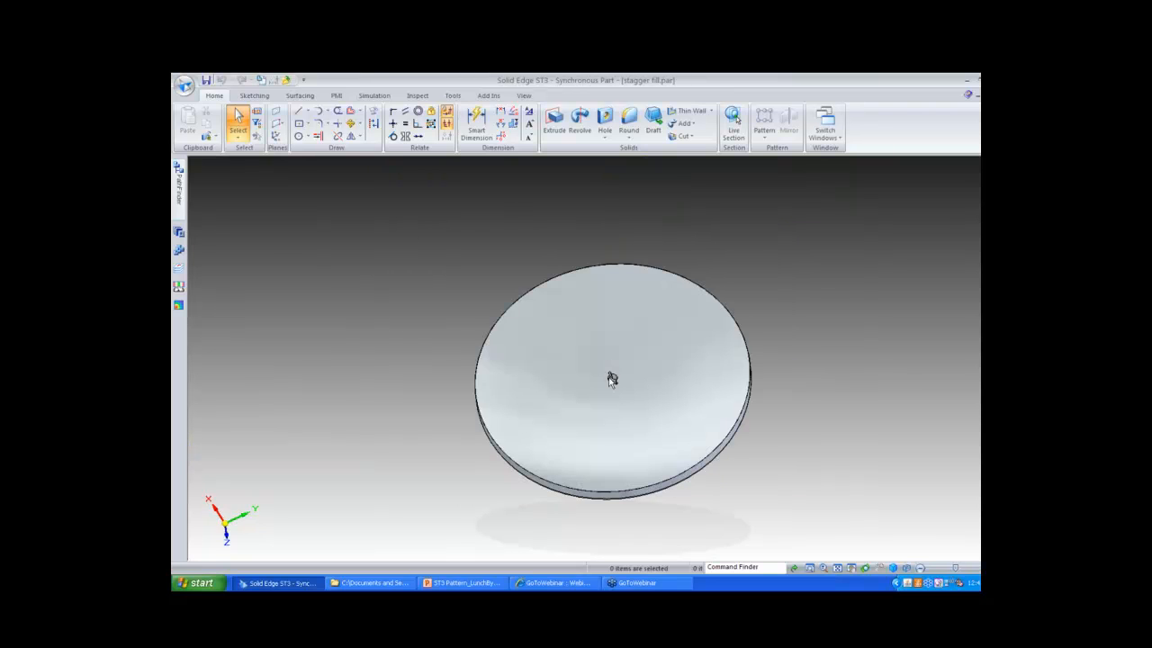
# Set up a staggered fill pattern of the disc's central cutout with the whole top face as the fill region
pyautogui.moveTo(600, 362); pyautogui.dragTo(600, 363, button='middle')
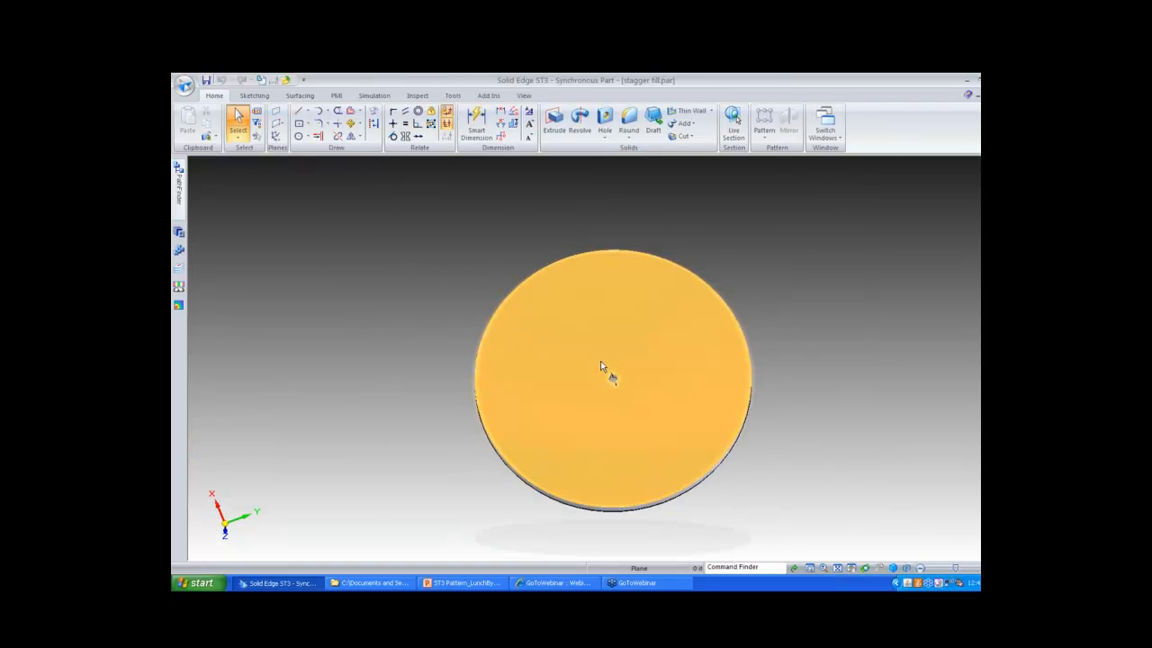
pyautogui.click(600, 367)
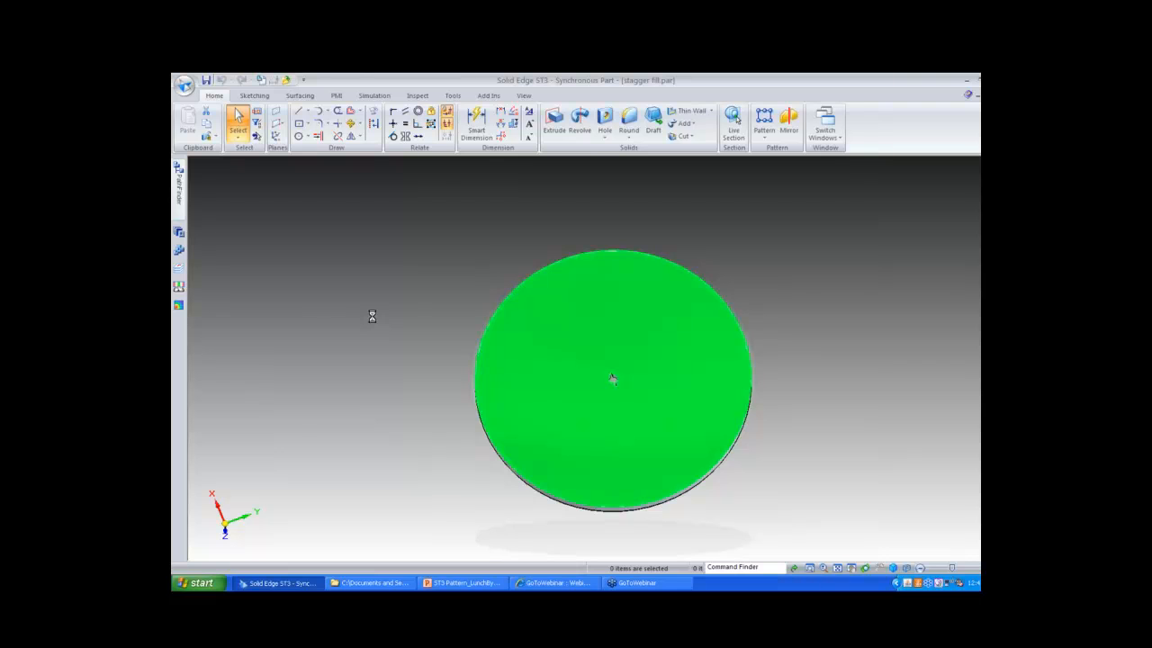
pyautogui.rightClick(308, 317)
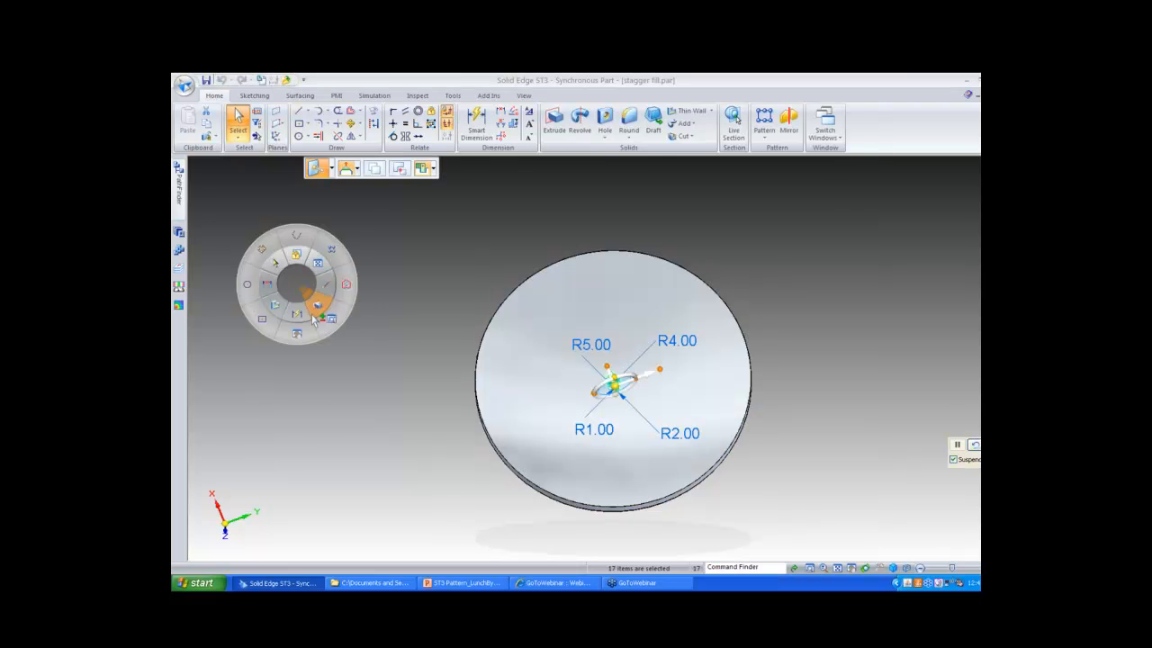
pyautogui.click(314, 317)
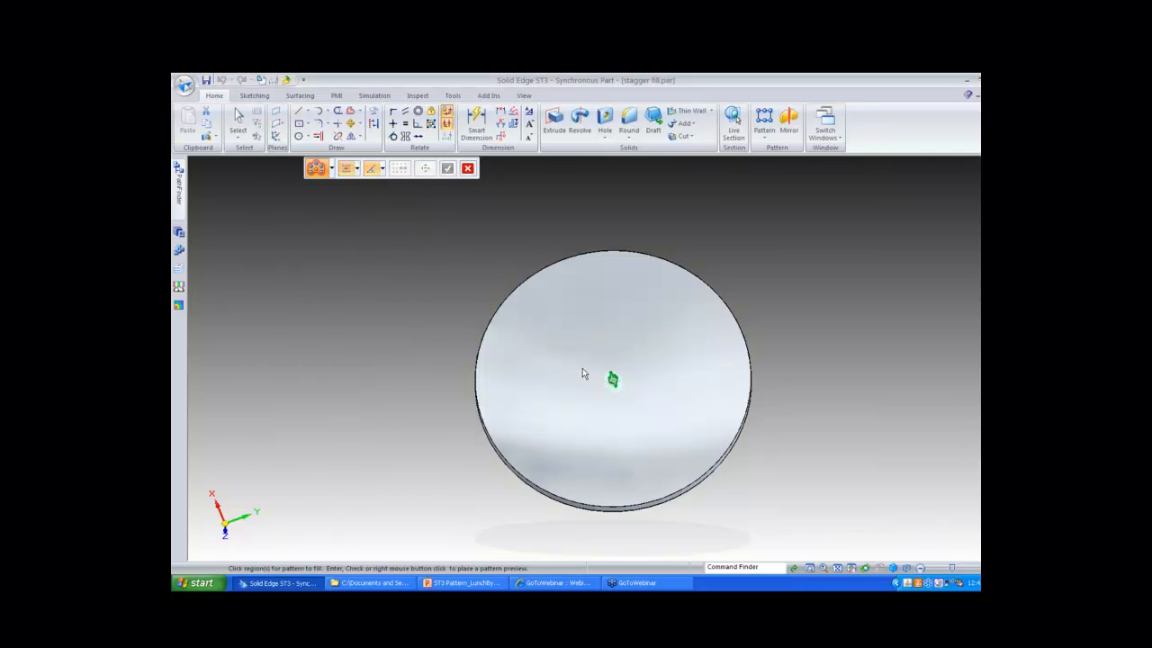
pyautogui.click(593, 343)
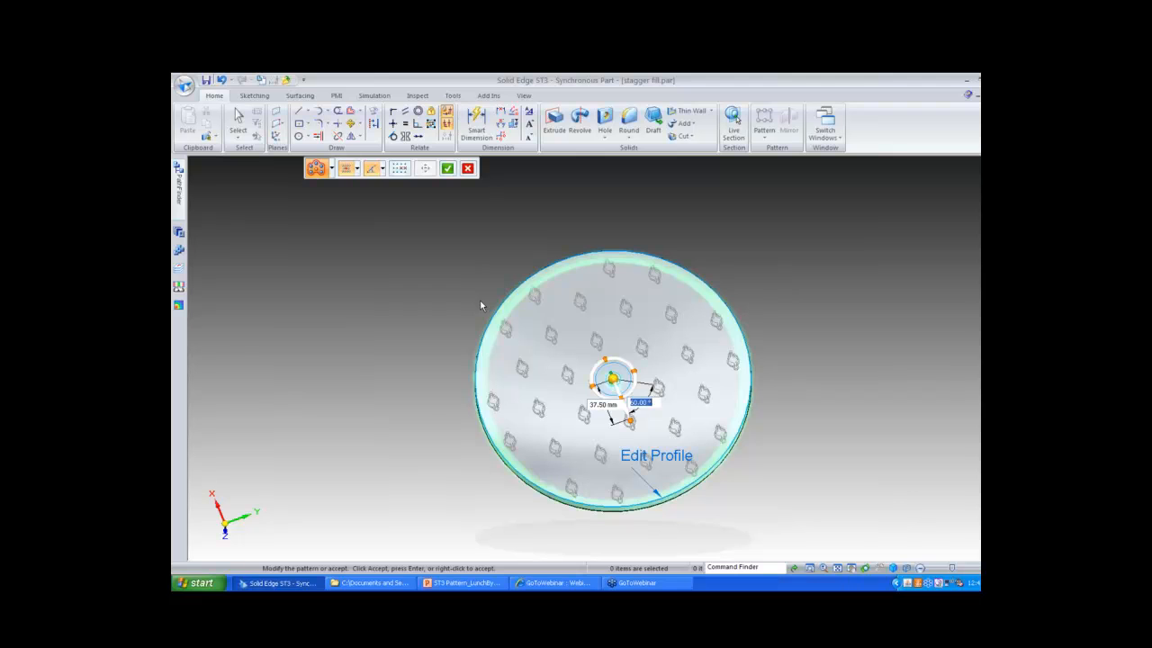
# Set the stagger fill pattern's spacing to 36 mm and accept the pattern
pyautogui.press('Tab')
pyautogui.write('36')
pyautogui.press('Return')
pyautogui.press('Return')
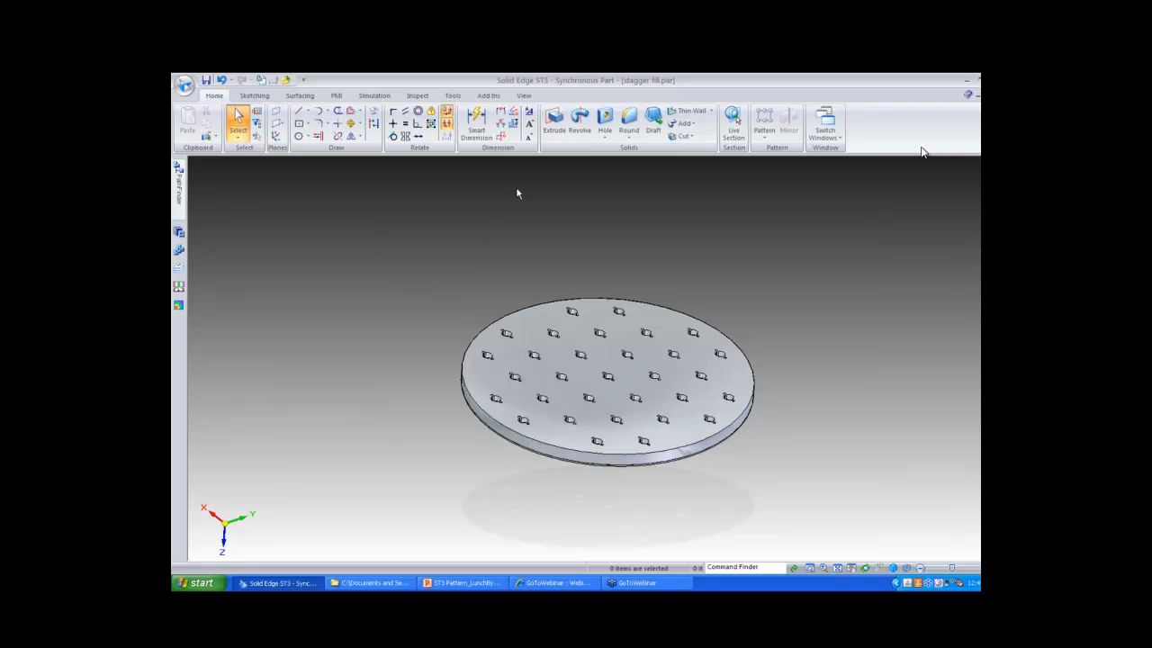
# Close stagger fill.par without saving and close Finished stagger fill.par
pyautogui.click(997, 96)
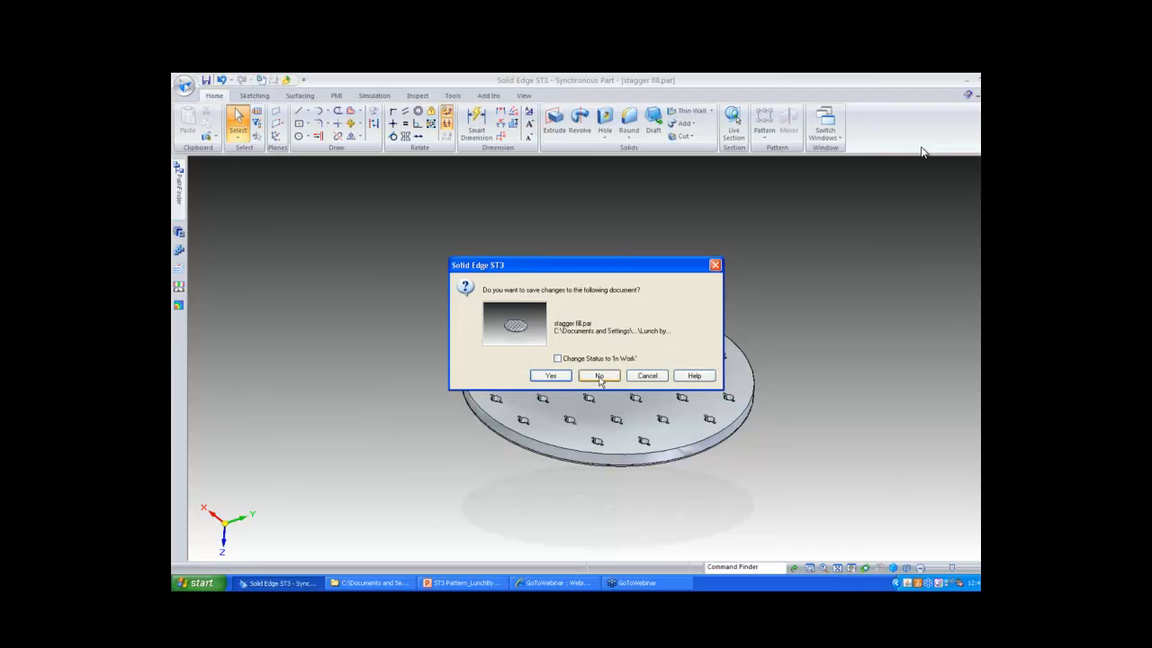
pyautogui.click(600, 376)
pyautogui.click(997, 96)
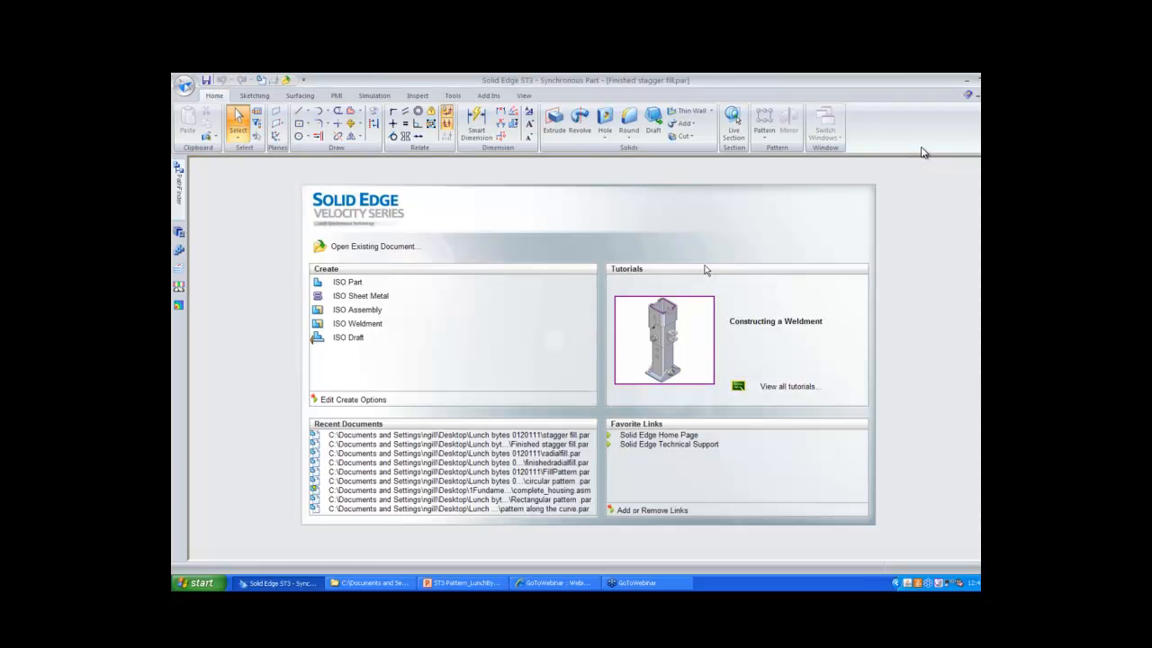
# Switch to the PowerPoint presentation, show the "Pattern on non planar faces" slide full screen and end the slide show
pyautogui.hotkey('alt', 'Tab')
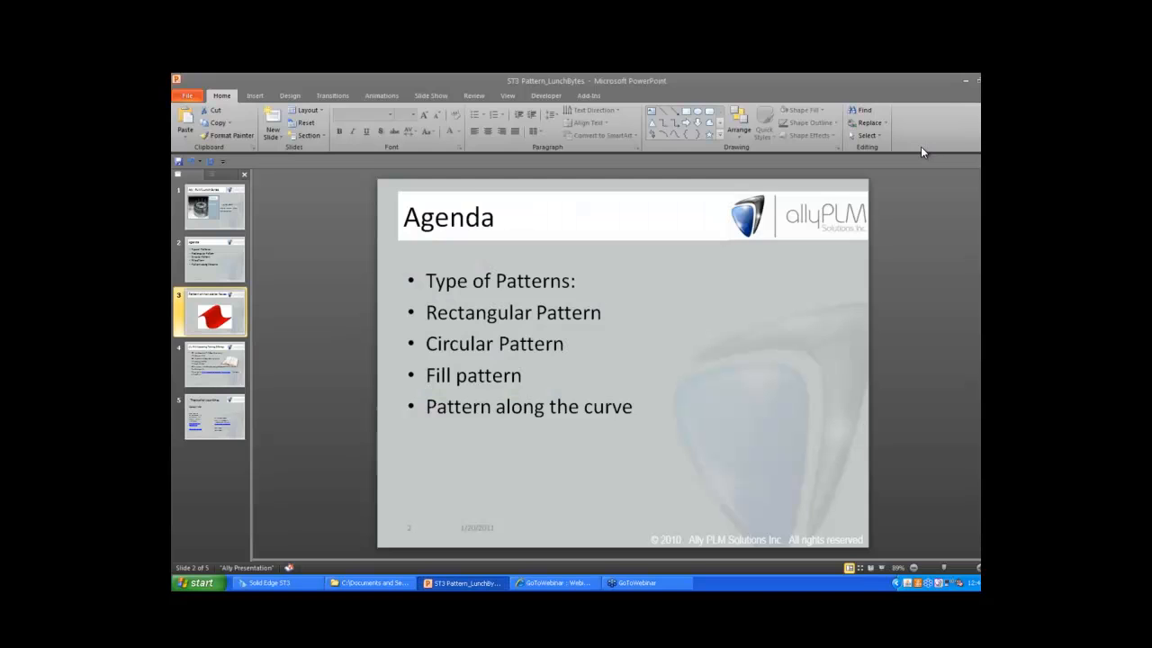
pyautogui.hotkey('shift', 'F5')
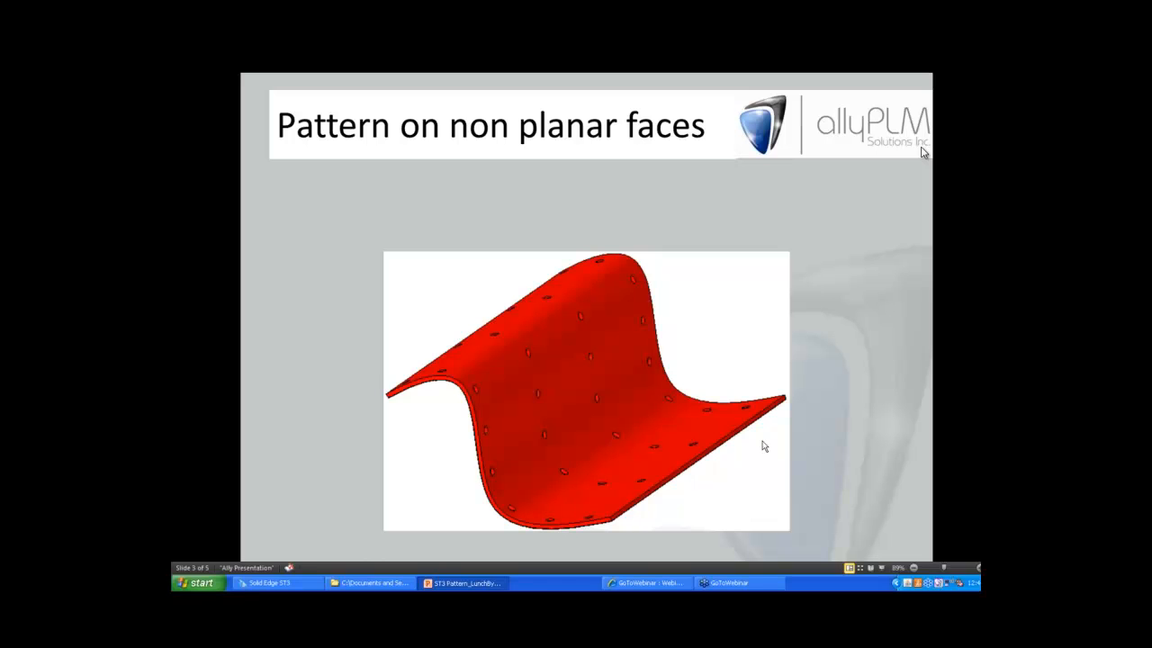
pyautogui.press('Escape')
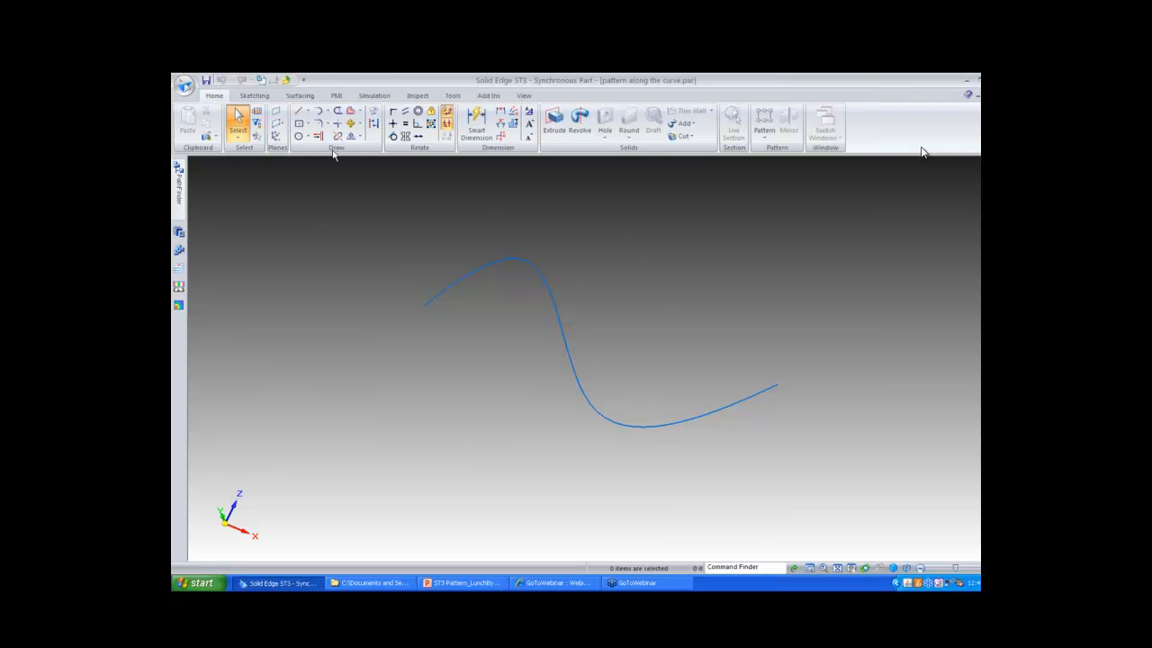
pyautogui.click(307, 111)
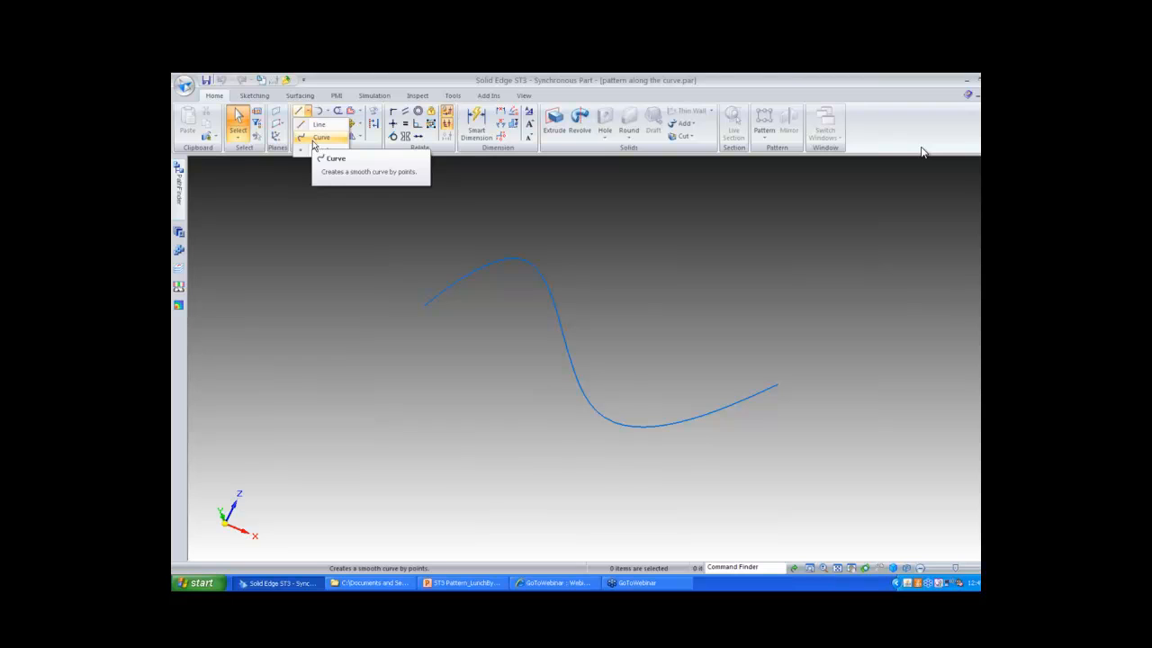
pyautogui.click(530, 209)
pyautogui.moveTo(529, 209); pyautogui.dragTo(484, 215, button='middle')
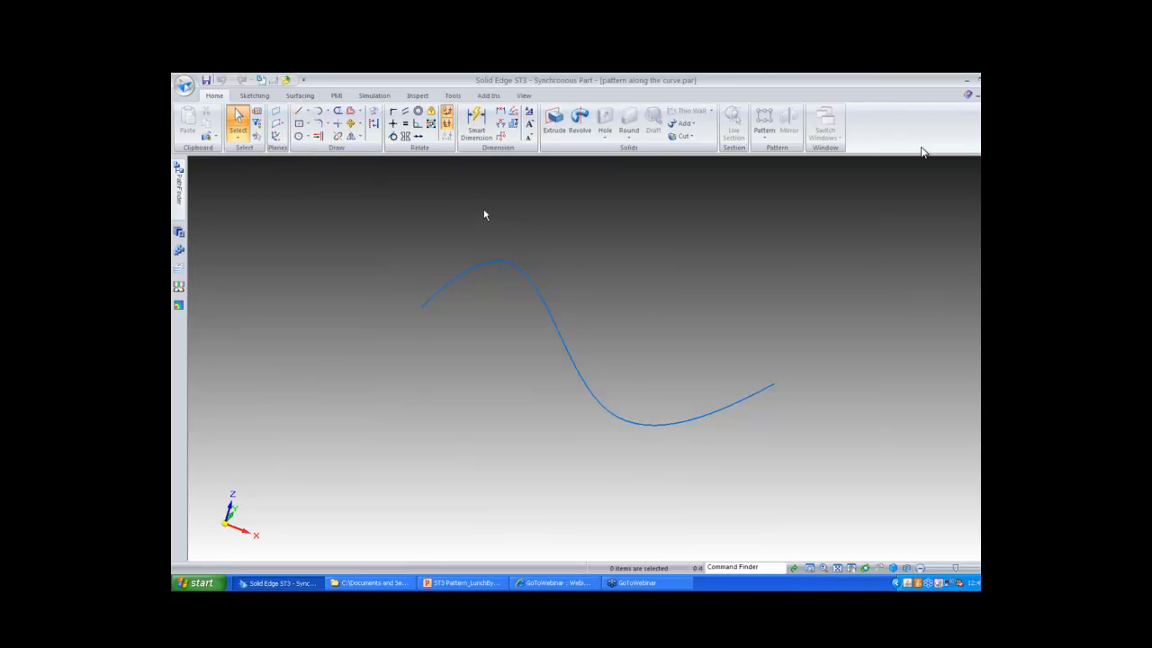
pyautogui.moveTo(622, 229); pyautogui.dragTo(654, 237, button='middle')
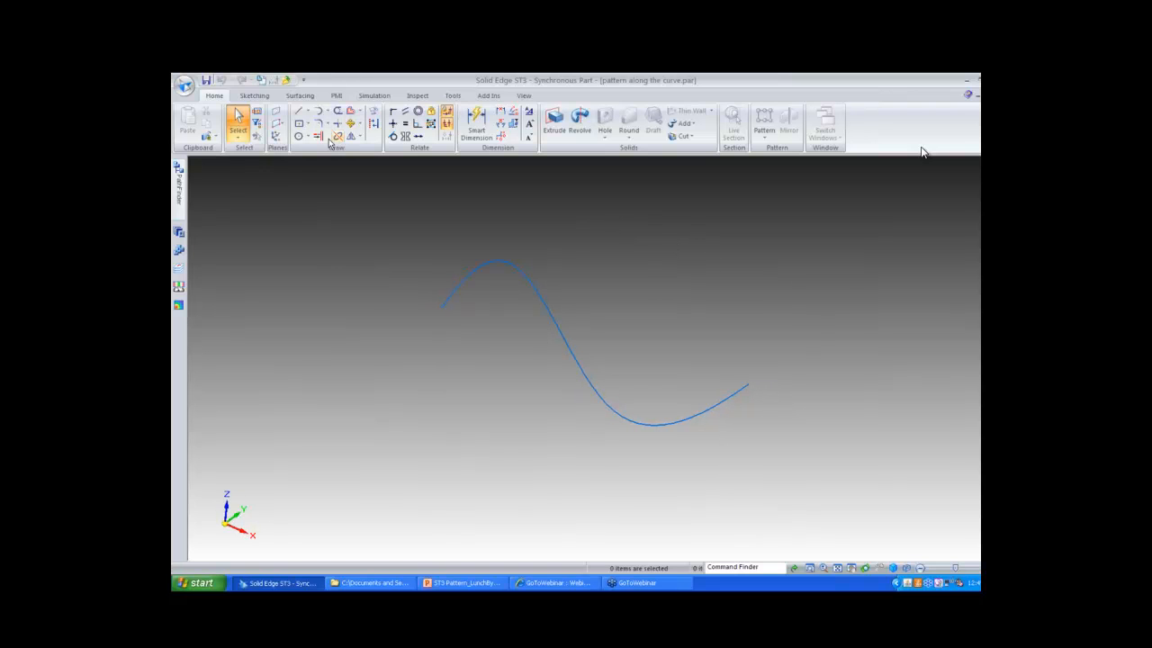
# Create an extruded construction surface from the S-shaped curve with a symmetric distance of 500 mm
pyautogui.click(300, 95)
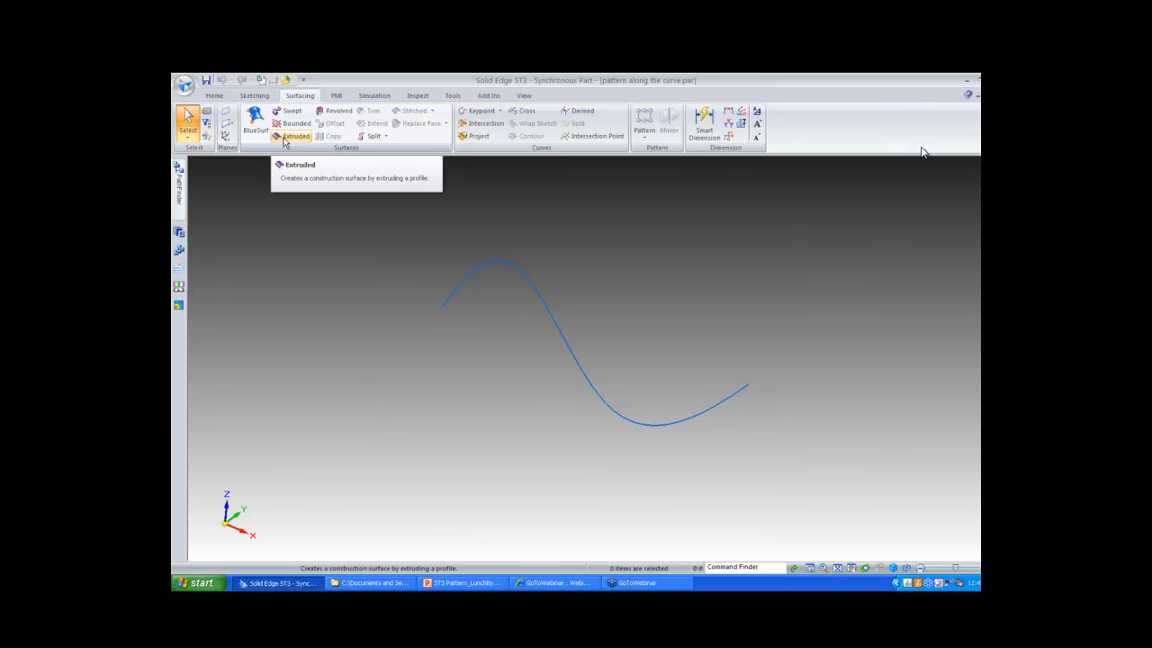
pyautogui.click(284, 137)
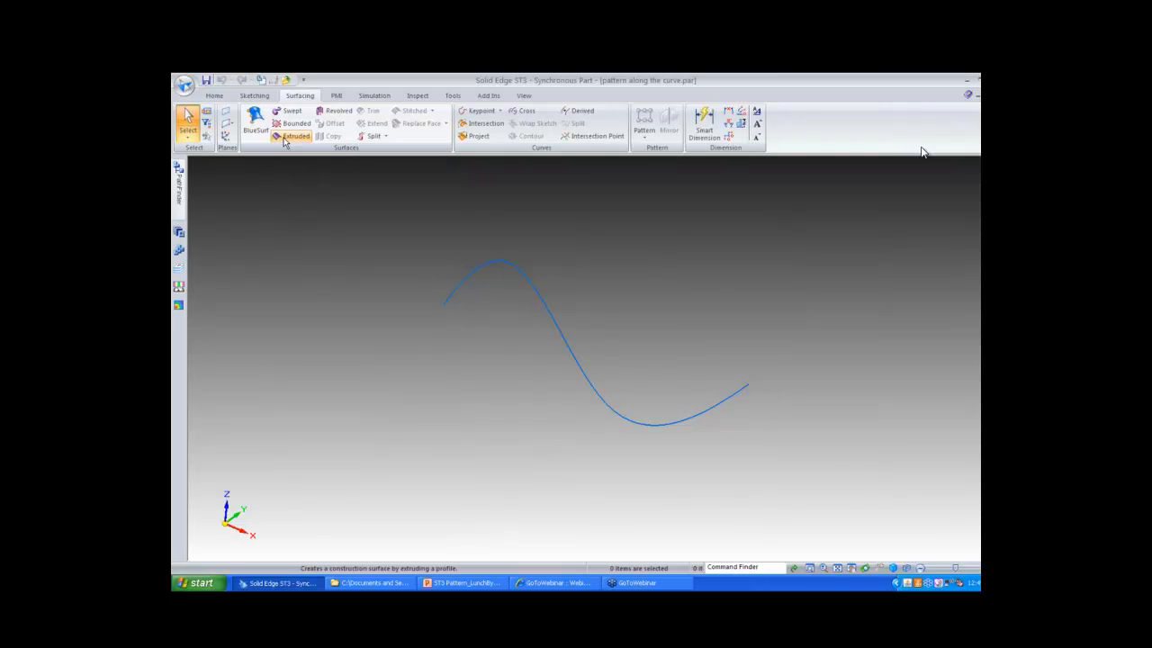
pyautogui.click(551, 285)
pyautogui.rightClick(551, 285)
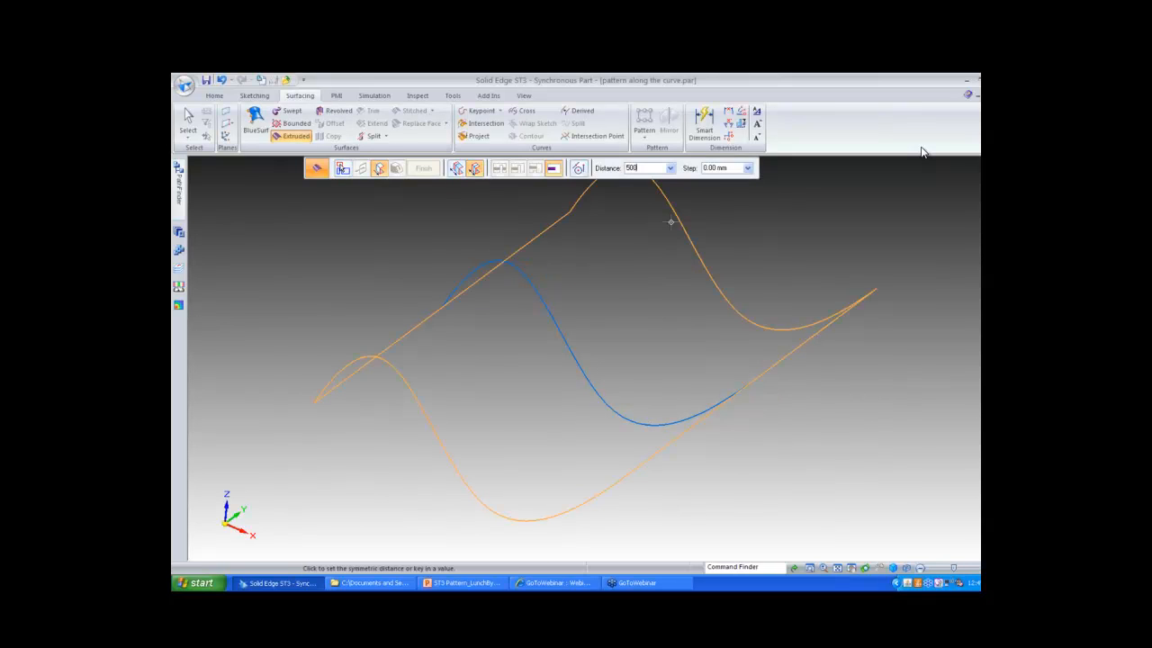
pyautogui.click(671, 222)
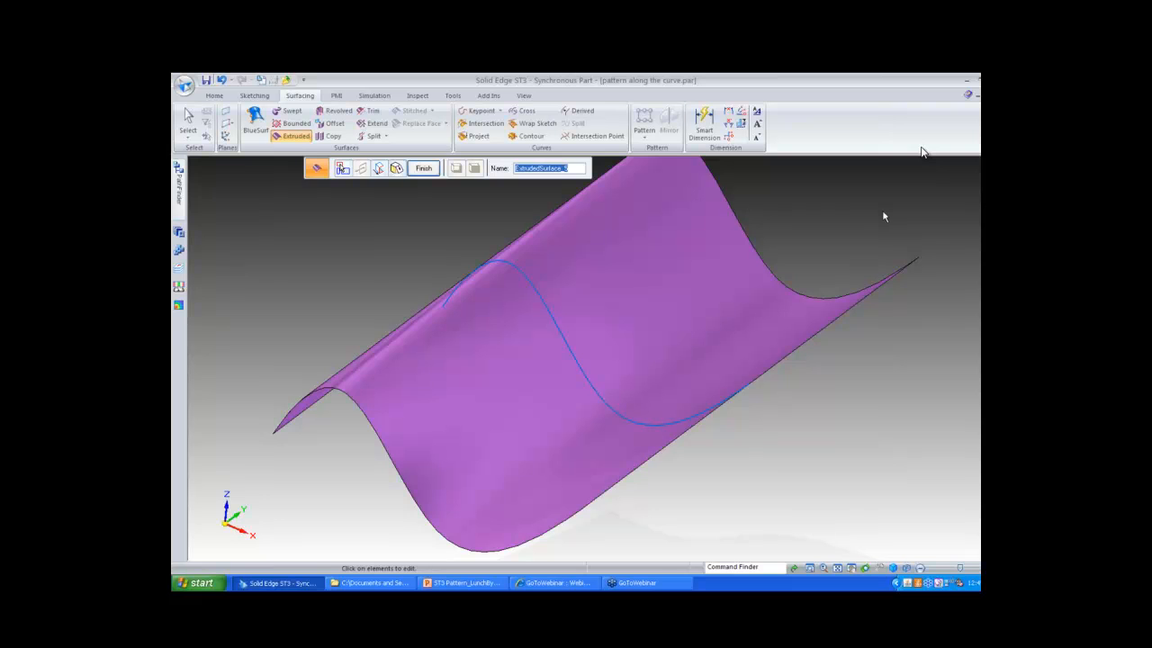
pyautogui.rightClick(916, 211)
pyautogui.moveTo(862, 223); pyautogui.dragTo(887, 224, button='middle')
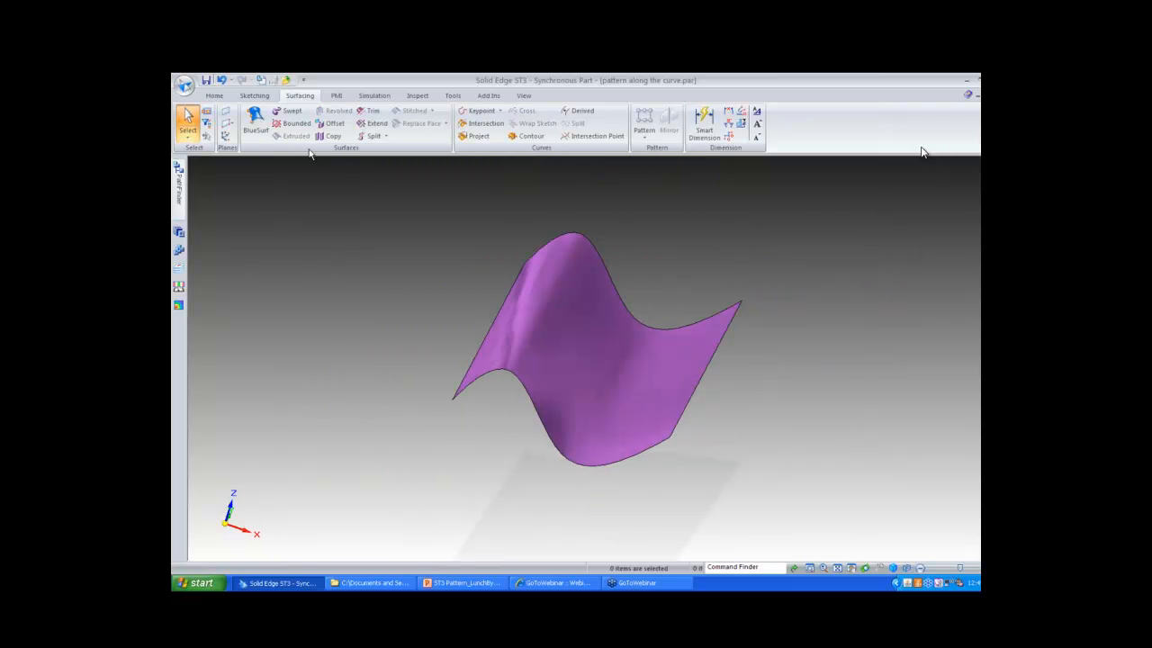
# Thicken the wavy construction surface into a solid sheet
pyautogui.click(214, 95)
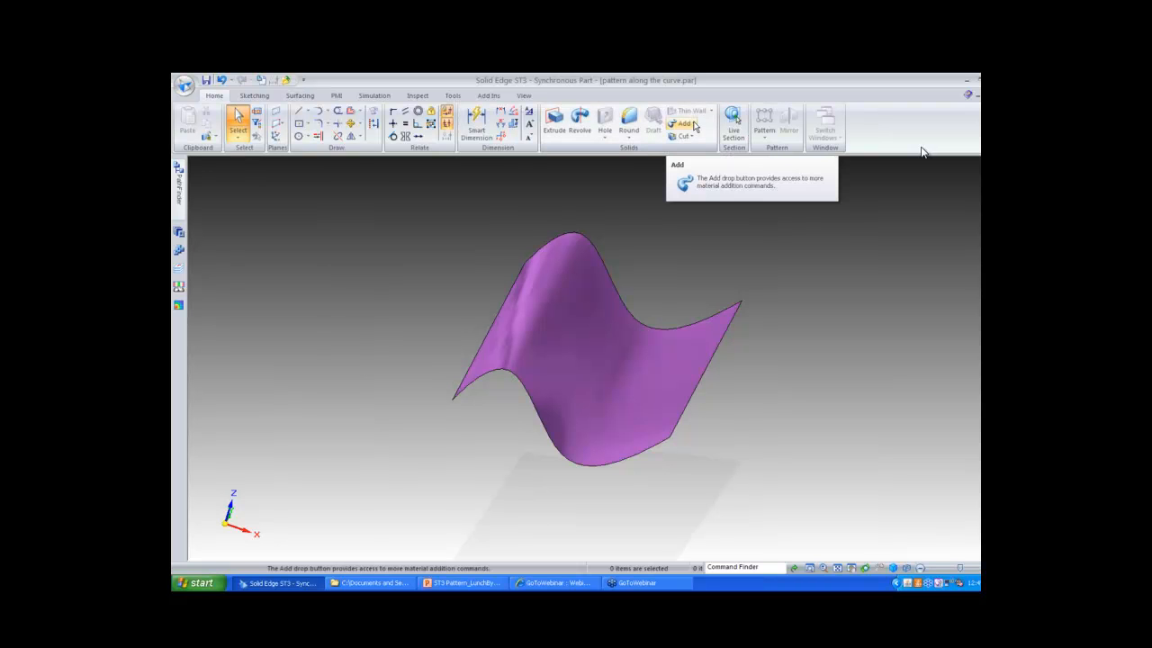
pyautogui.click(695, 125)
pyautogui.click(694, 126)
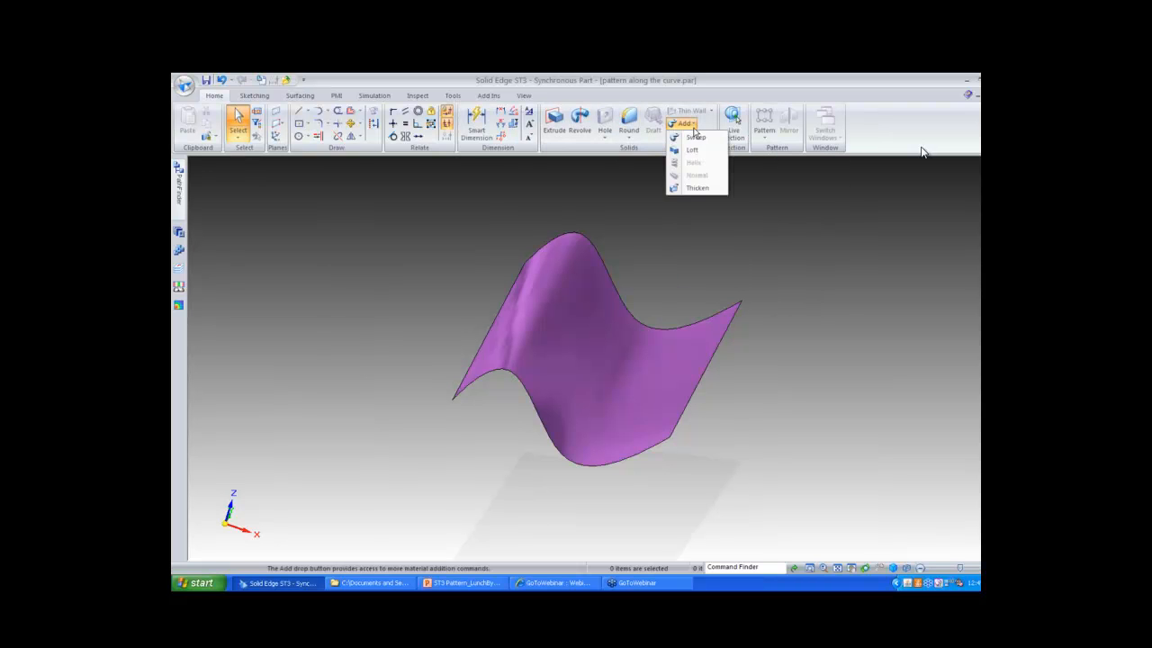
pyautogui.click(699, 187)
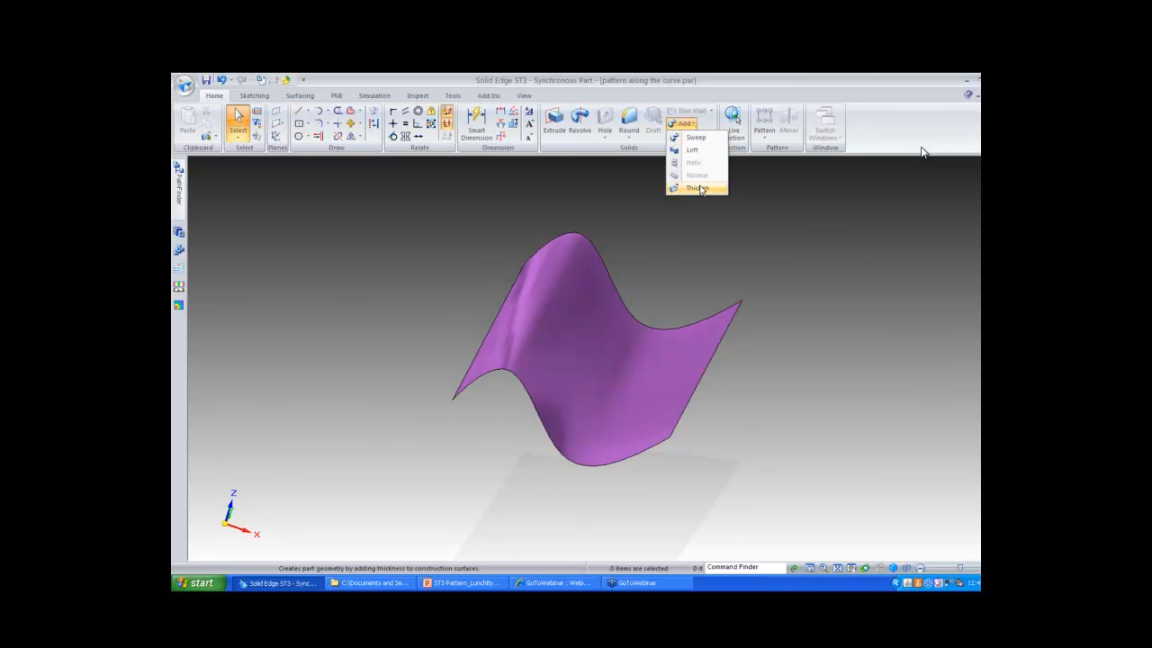
pyautogui.click(677, 253)
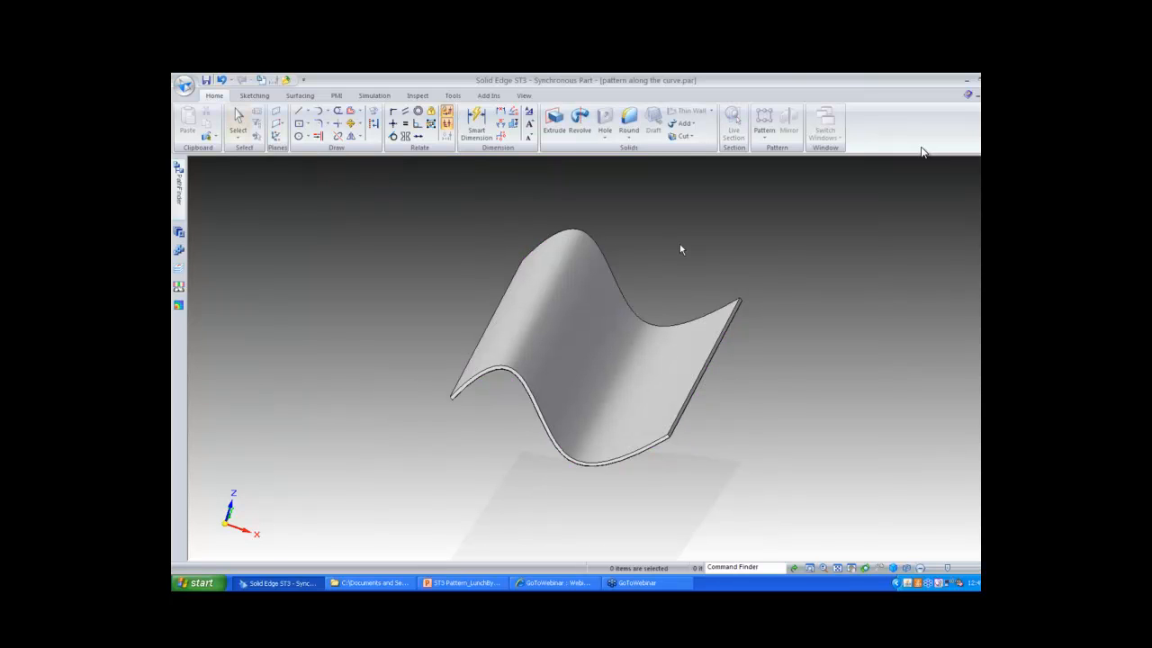
# Create a reference plane normal to the sheet's wavy front edge at the edge's end corner
pyautogui.moveTo(664, 212); pyautogui.dragTo(700, 195, button='middle')
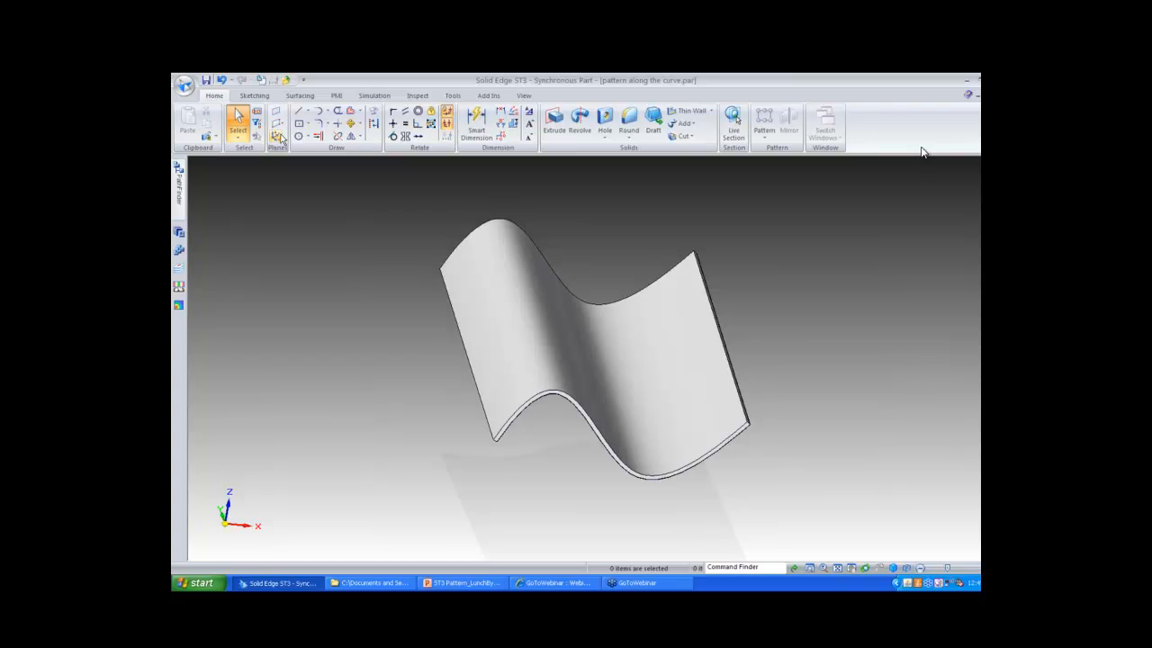
pyautogui.click(279, 127)
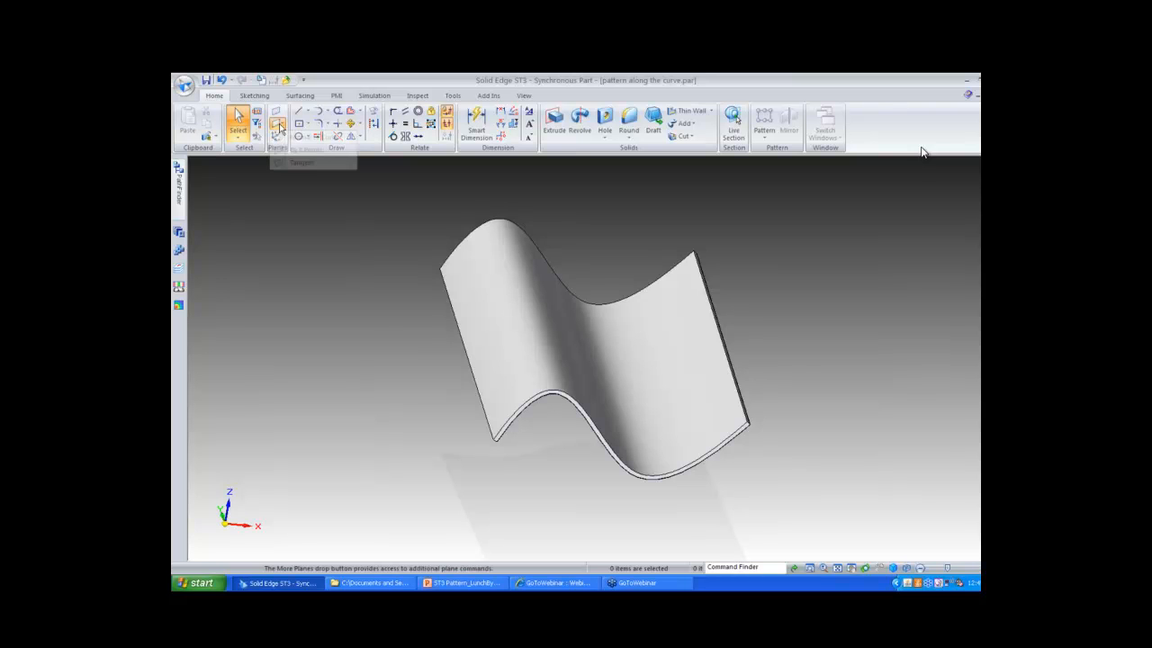
pyautogui.click(279, 128)
pyautogui.click(544, 394)
pyautogui.click(496, 439)
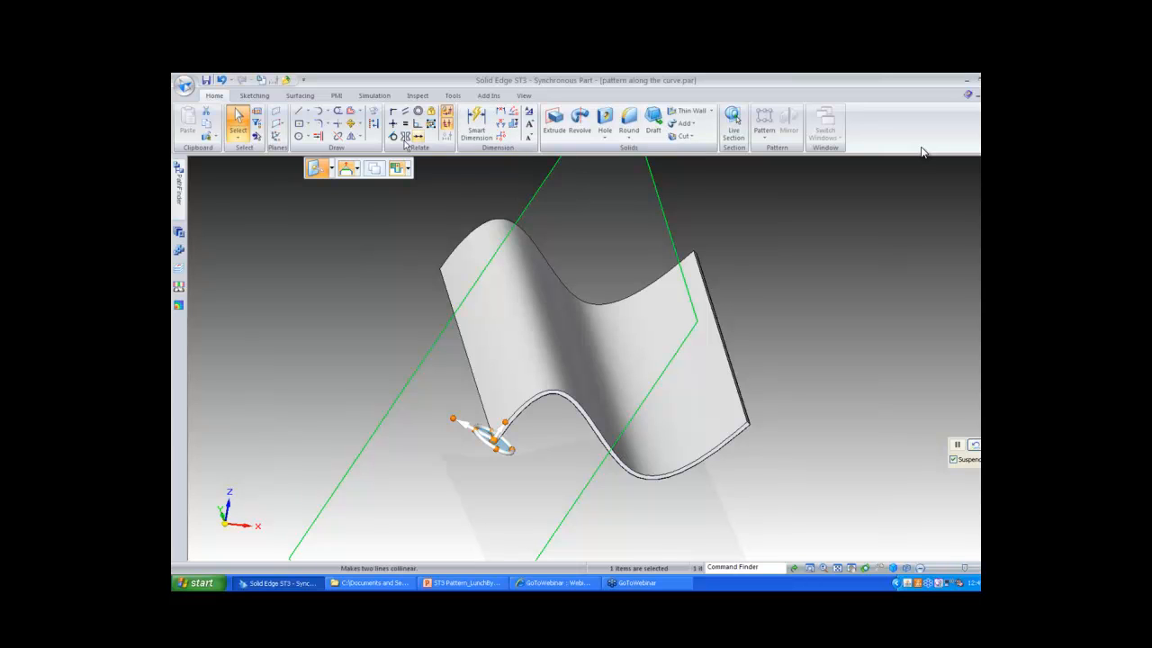
# Sketch a 10 mm diameter circle on the new plane, near the corner of the wavy sheet
pyautogui.click(301, 137)
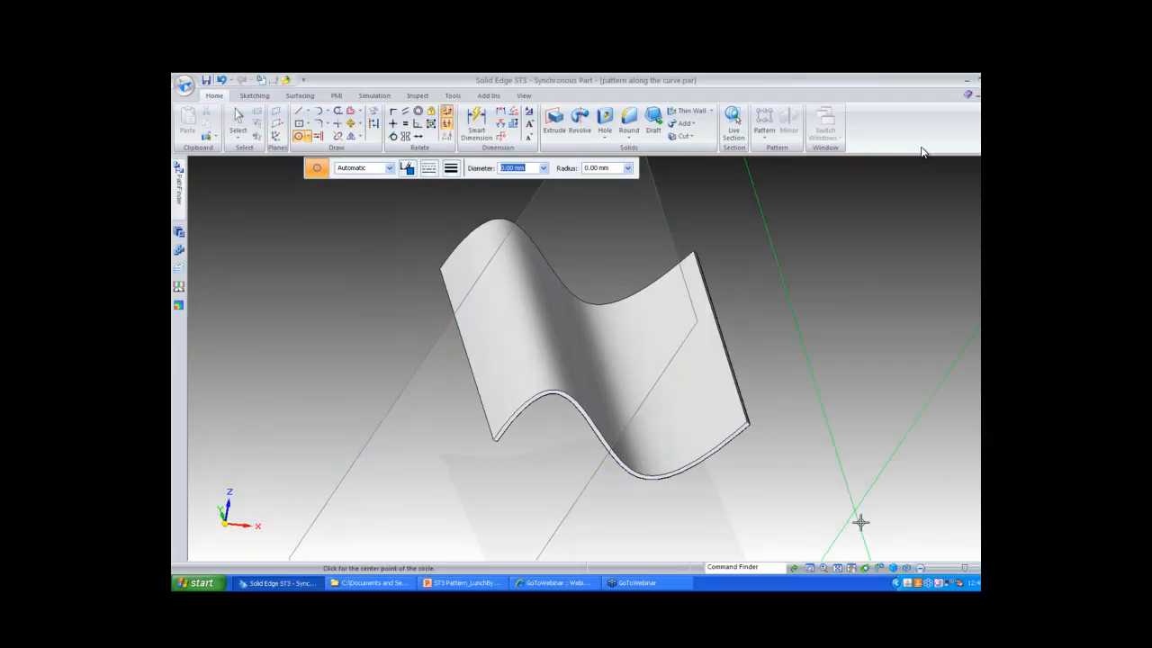
pyautogui.click(882, 572)
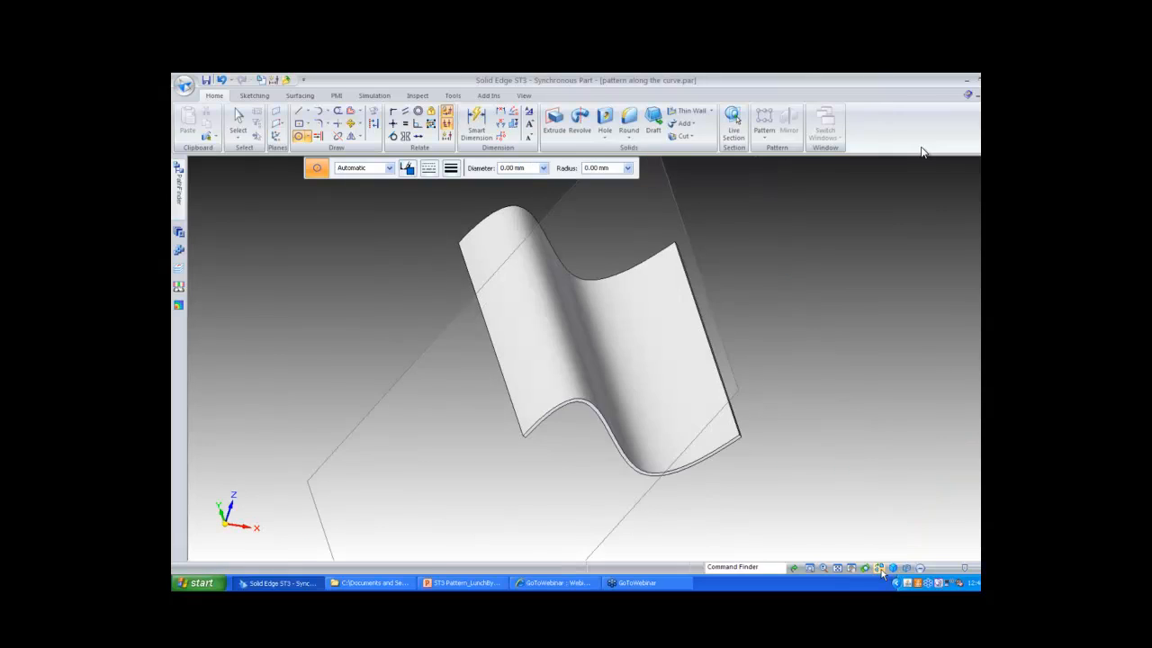
pyautogui.click(810, 568)
pyautogui.moveTo(562, 362); pyautogui.dragTo(601, 405)
pyautogui.click(675, 316)
pyautogui.write('10')
pyautogui.press('Tab')
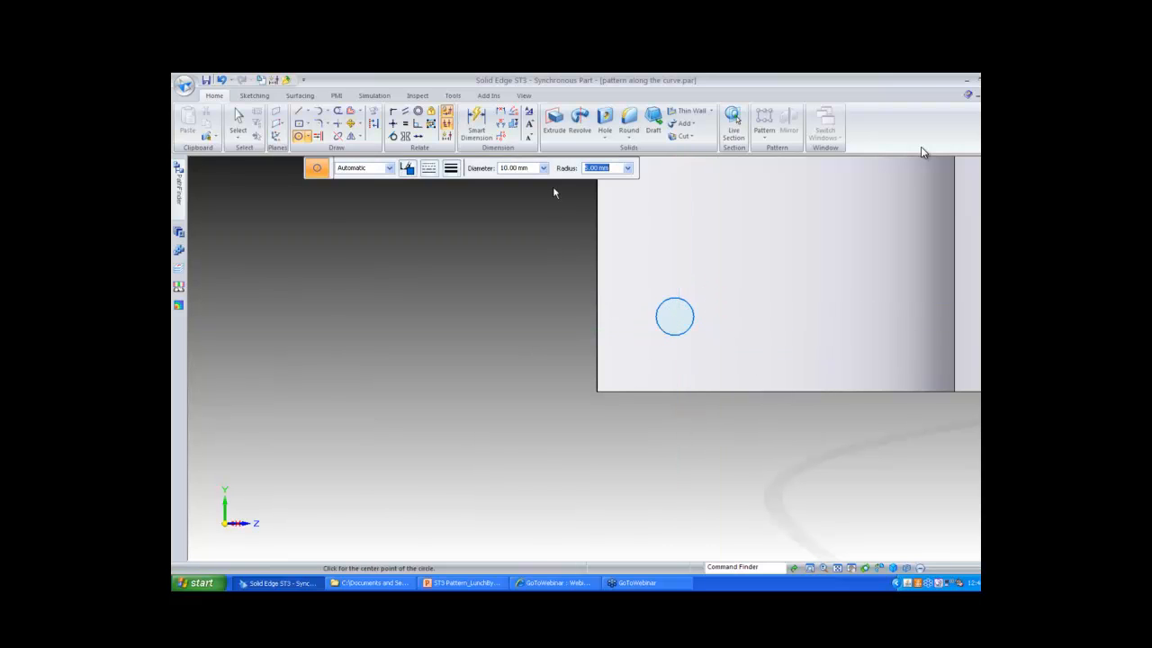
pyautogui.press('Escape')
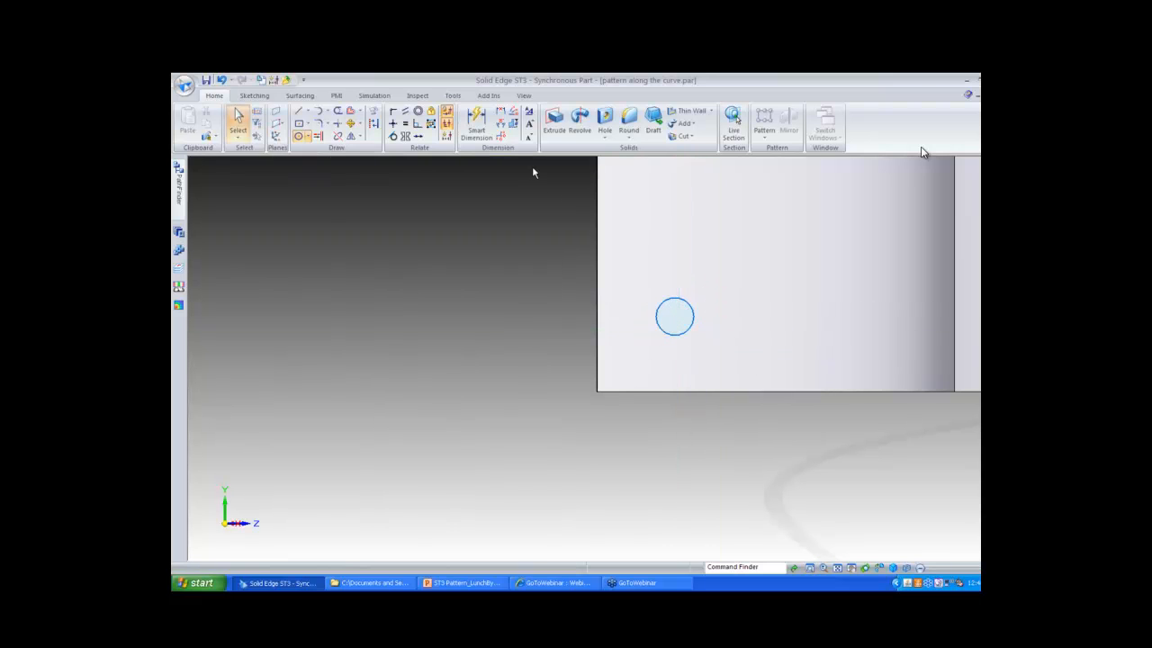
# Dimension the circle's centre 20 mm from each of the sheet's two adjacent edges
pyautogui.click(484, 128)
pyautogui.click(691, 305)
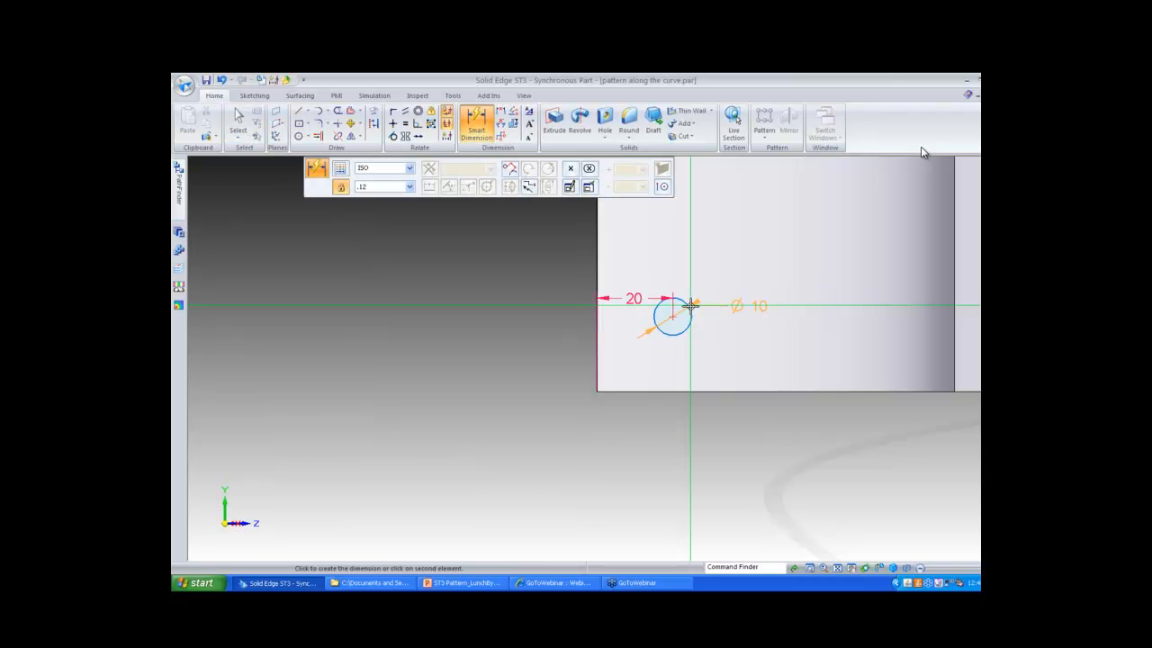
pyautogui.click(708, 393)
pyautogui.click(679, 368)
pyautogui.write('20')
pyautogui.press('Return')
pyautogui.press('Escape')
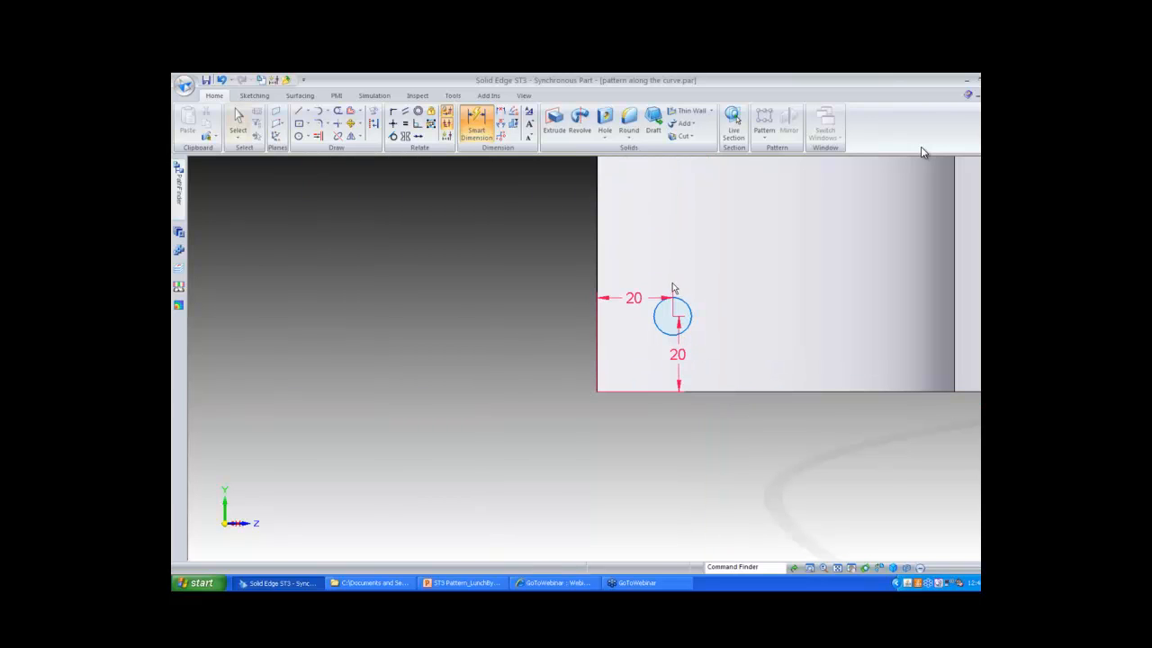
pyautogui.press('Escape')
# Delete the circle's two 20 mm positioning dimensions and cut the circular region through the sheet
pyautogui.click(667, 297)
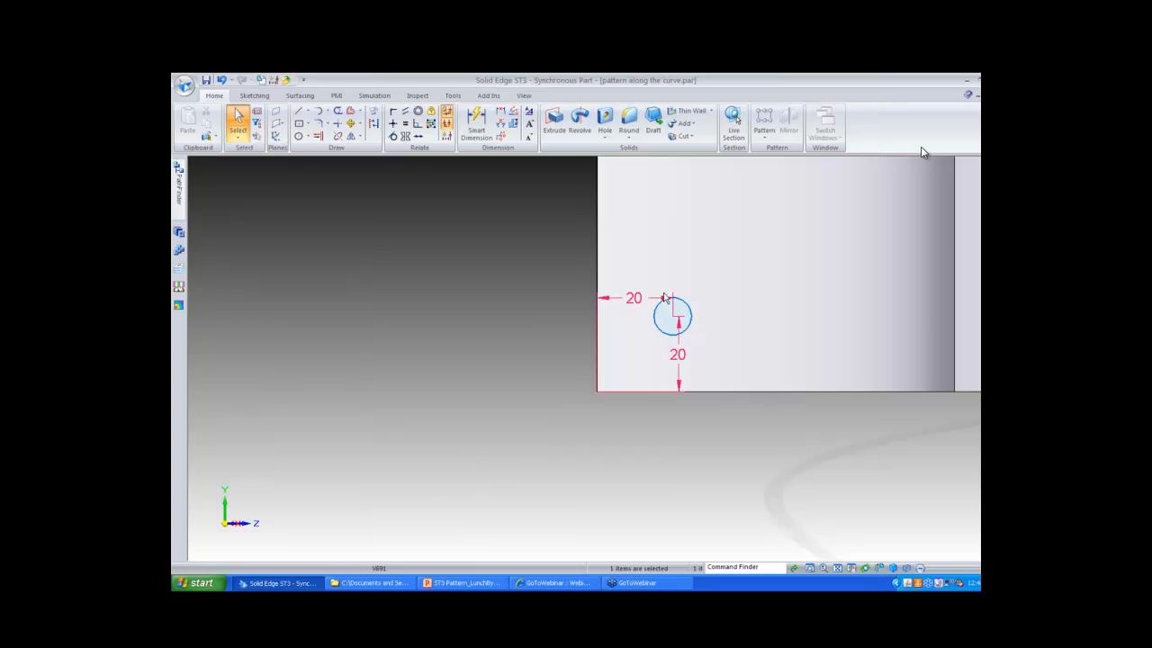
pyautogui.press('Delete')
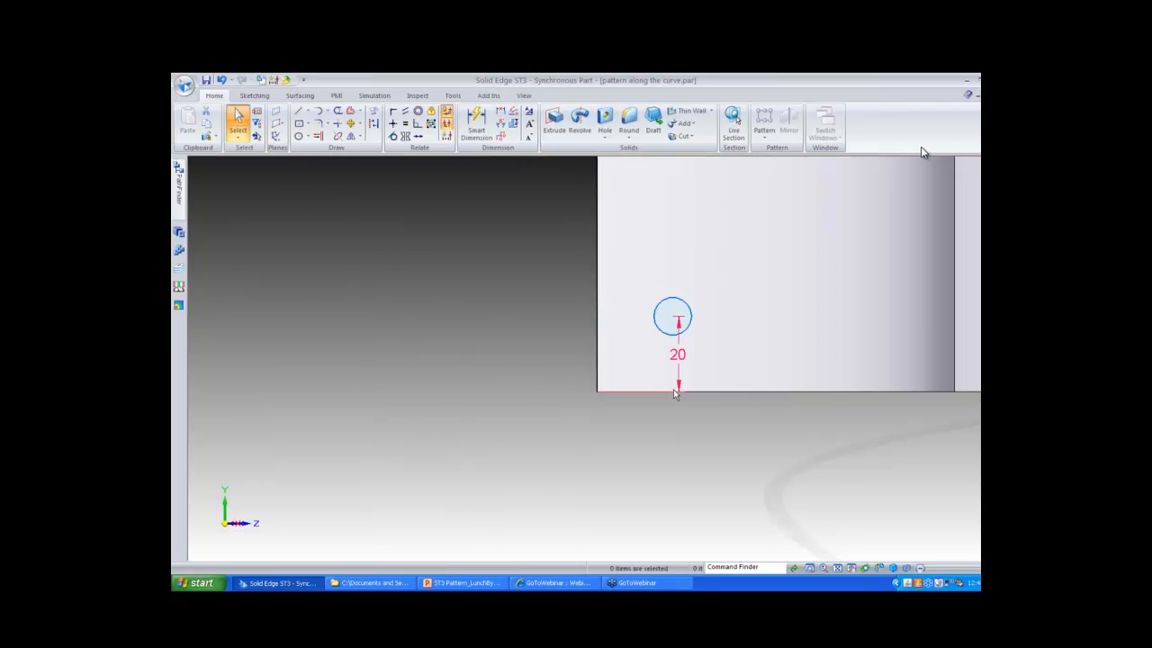
pyautogui.click(673, 317)
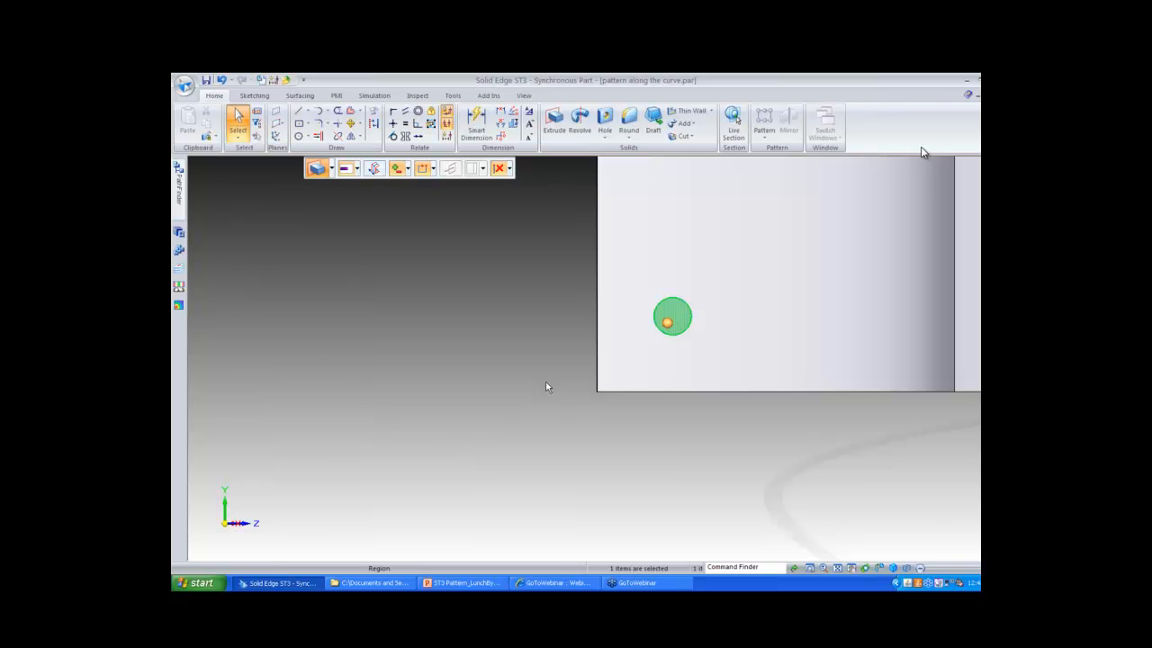
pyautogui.moveTo(546, 383); pyautogui.dragTo(435, 169, button='middle')
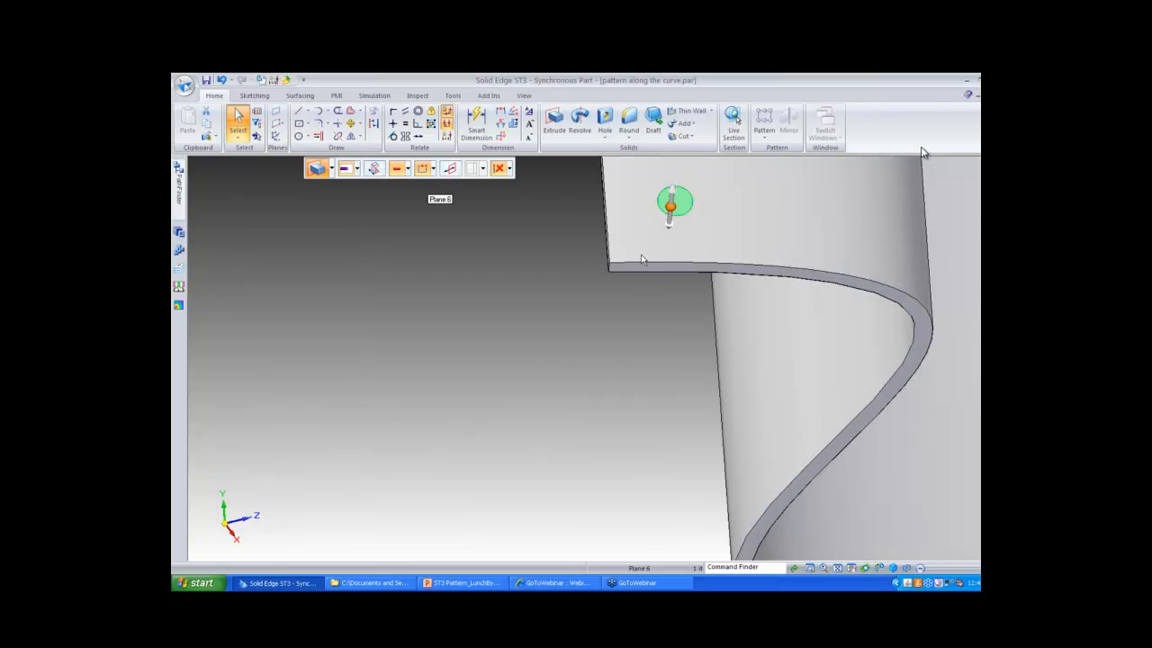
pyautogui.press('Escape')
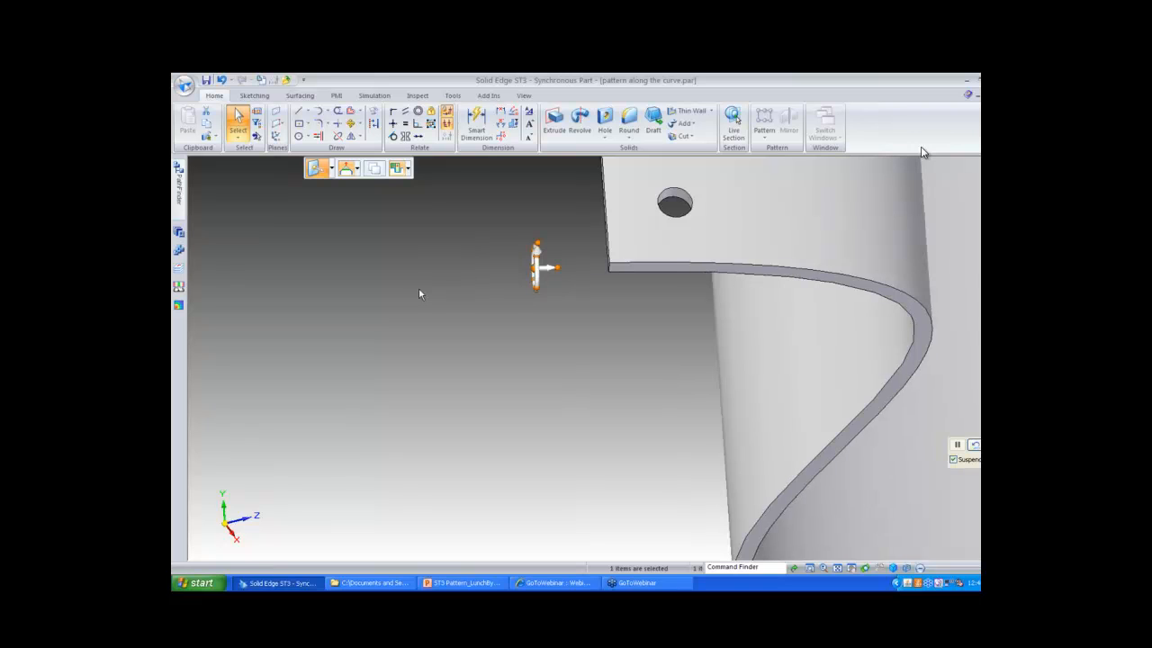
# Hide the reference planes and show the wavy sheet with its corner hole in a pictorial view
pyautogui.scroll(-1, 419, 289)
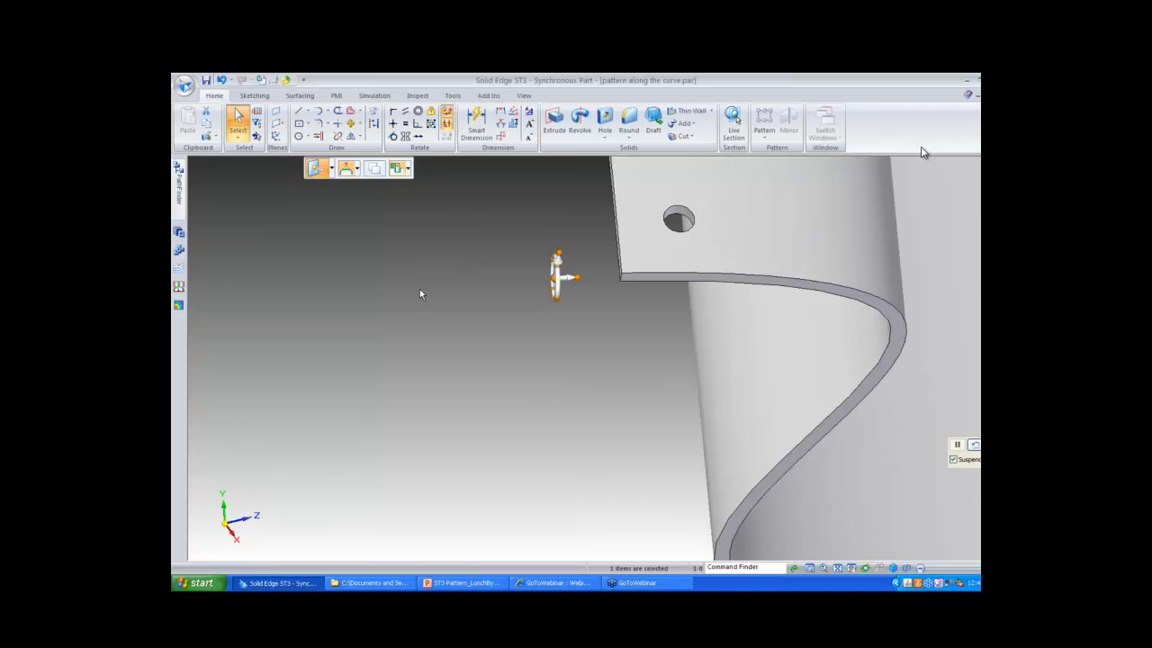
pyautogui.hotkey('ctrl', 'i')
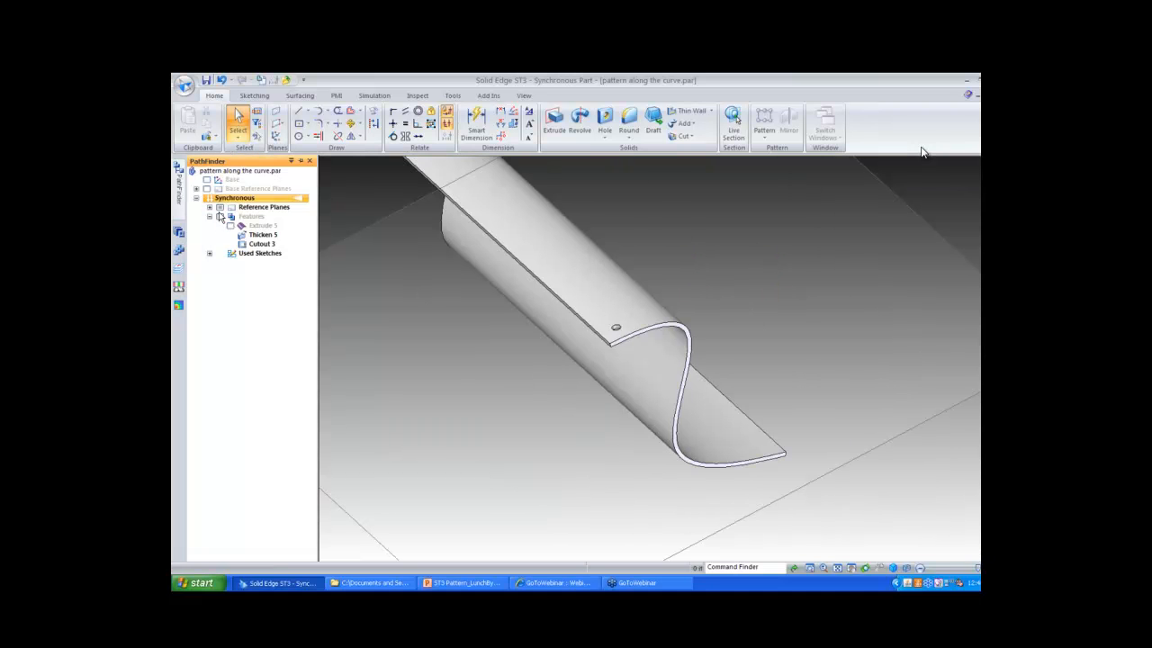
pyautogui.click(341, 191)
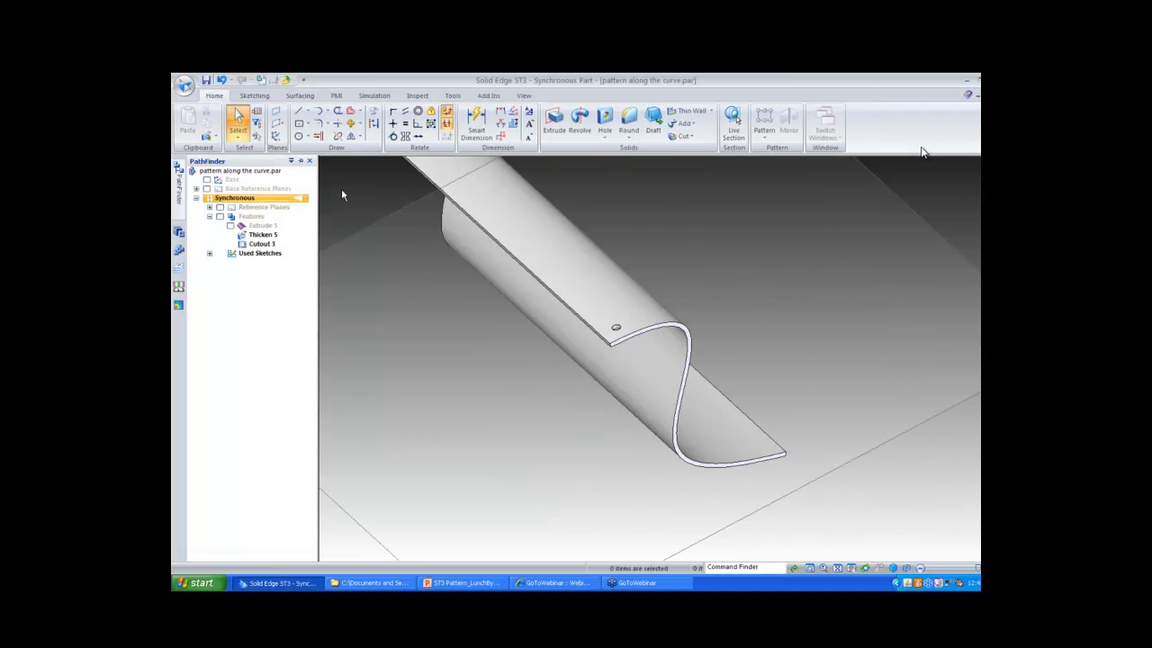
pyautogui.moveTo(304, 213); pyautogui.dragTo(270, 325, button='middle')
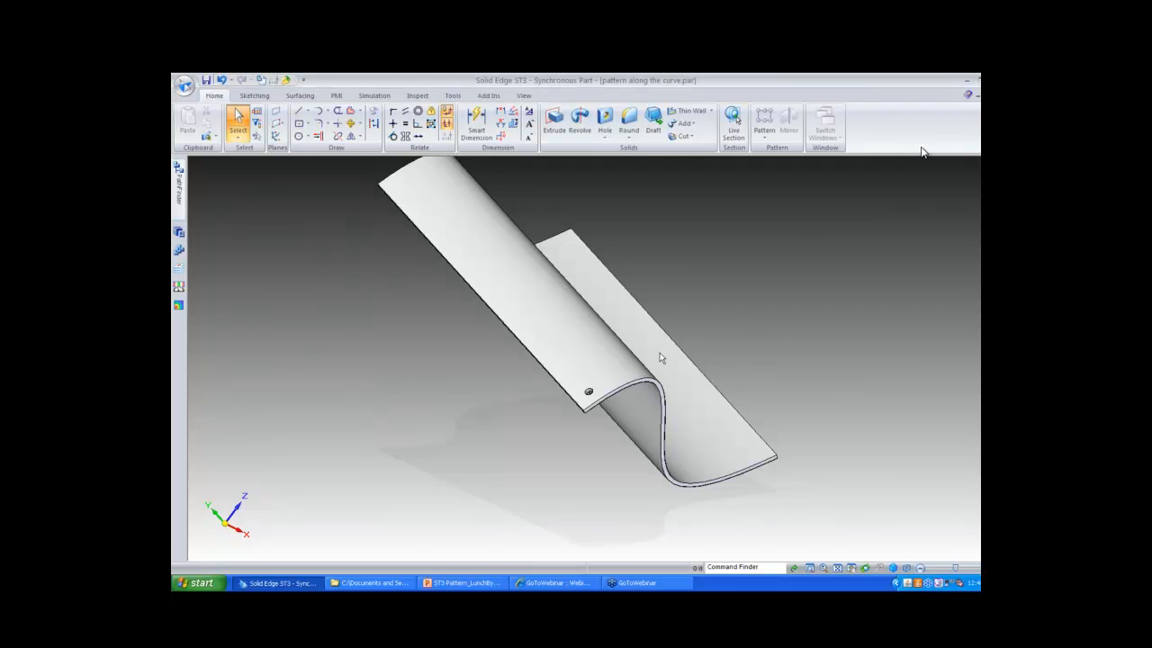
pyautogui.click(589, 392)
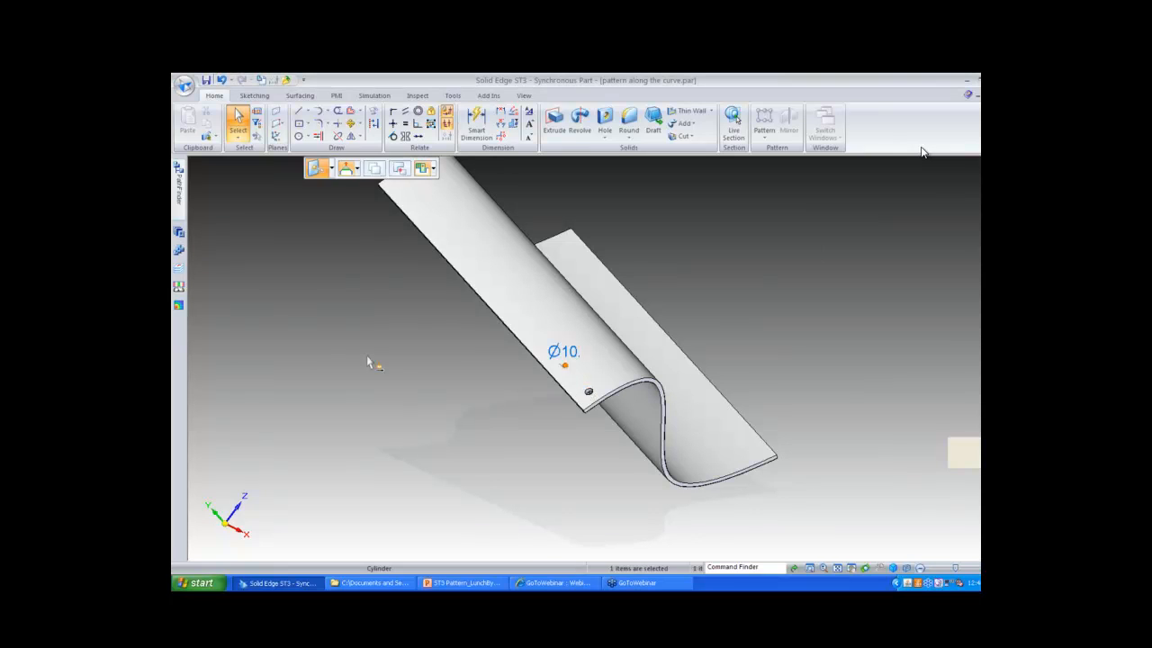
pyautogui.rightClick(340, 341)
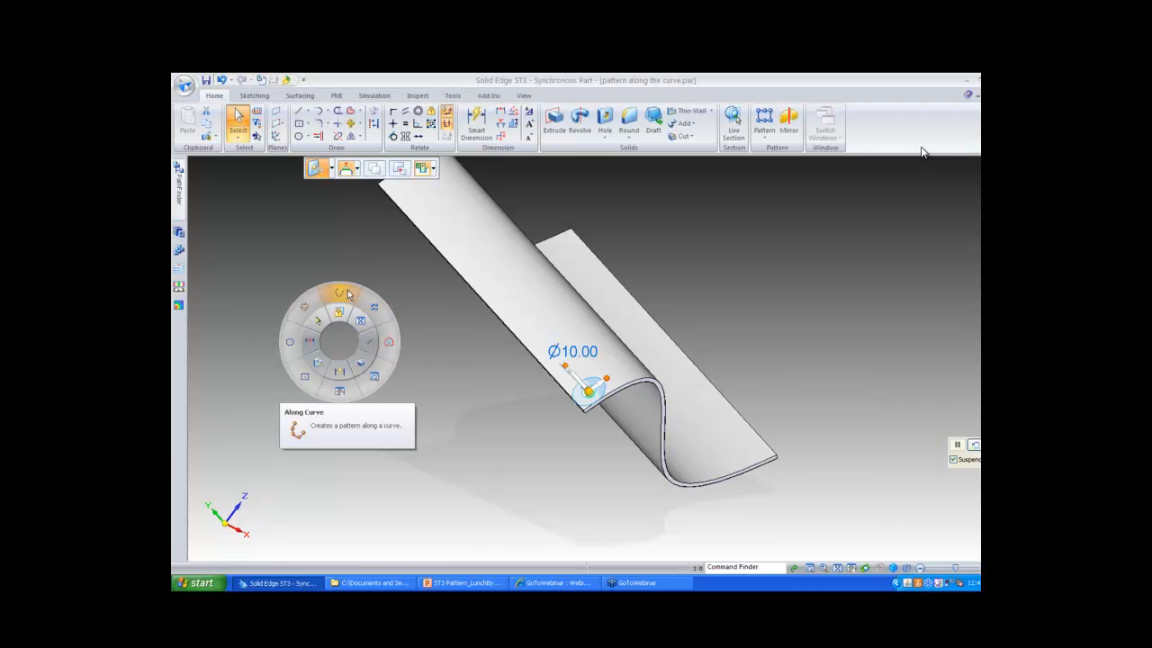
pyautogui.click(348, 295)
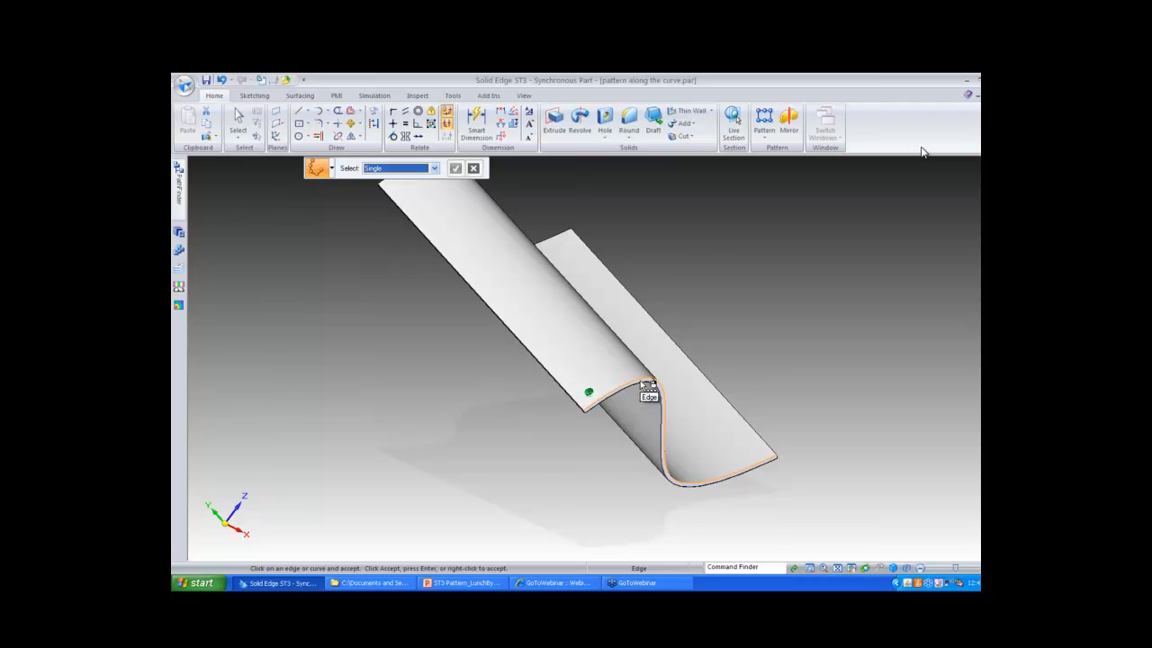
pyautogui.rightClick(452, 432)
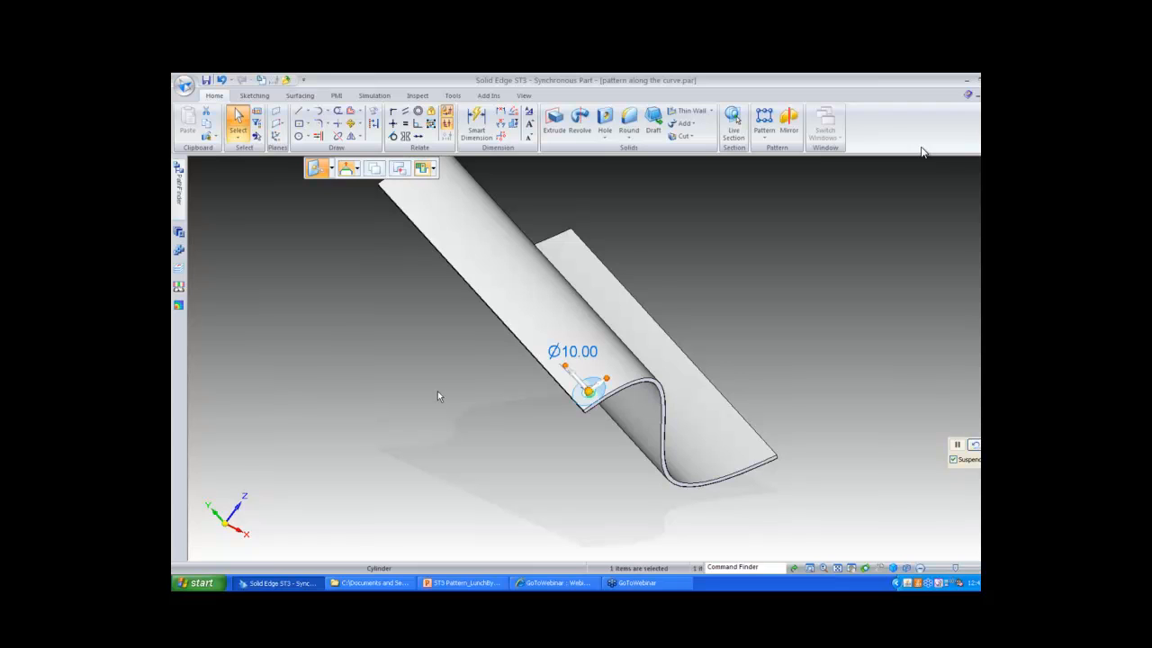
pyautogui.click(438, 393)
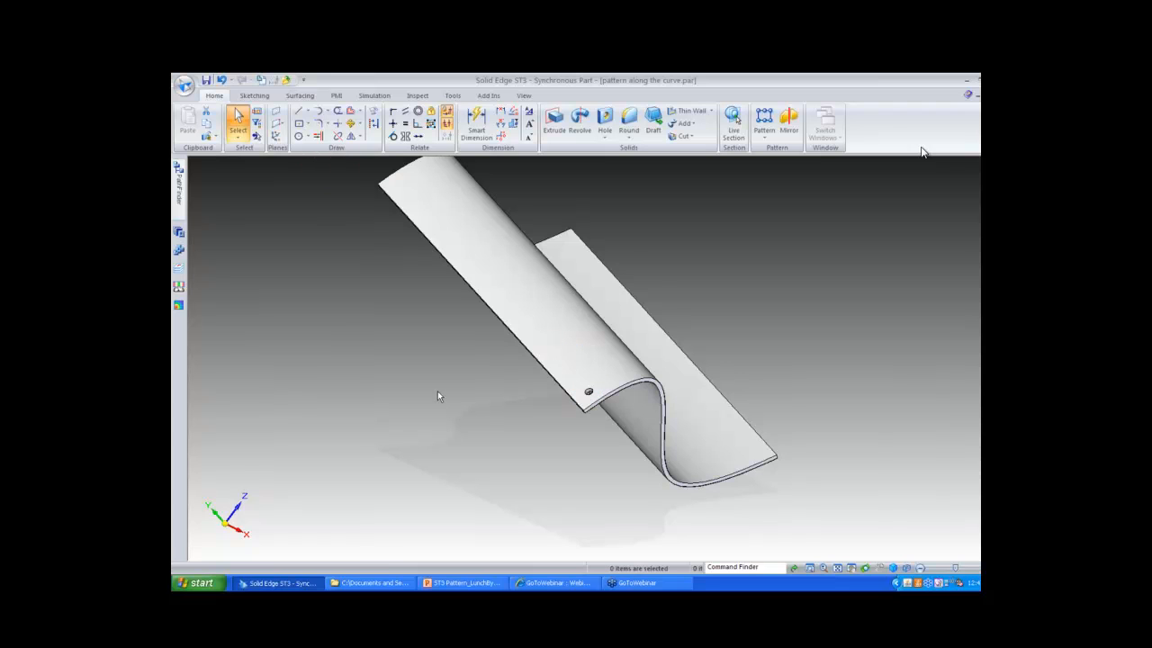
# Copy the sheet's wavy front face as a detached surface 20 mm inward, aligned with the hole's centre
pyautogui.click(690, 376)
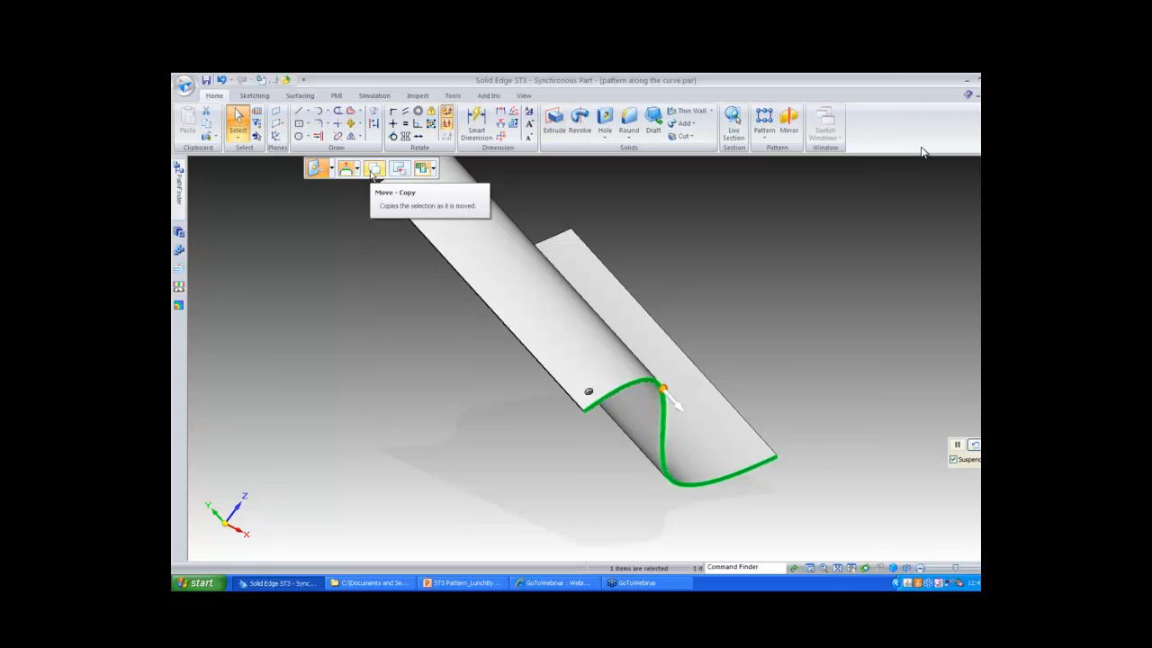
pyautogui.click(372, 172)
pyautogui.click(399, 172)
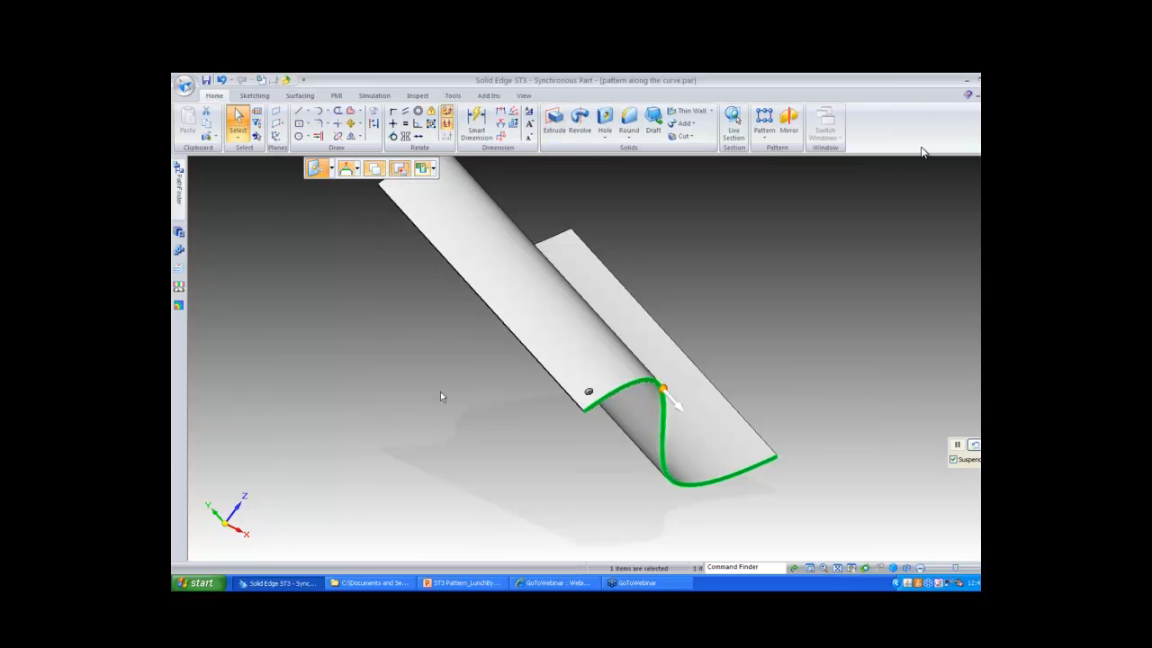
pyautogui.click(662, 394)
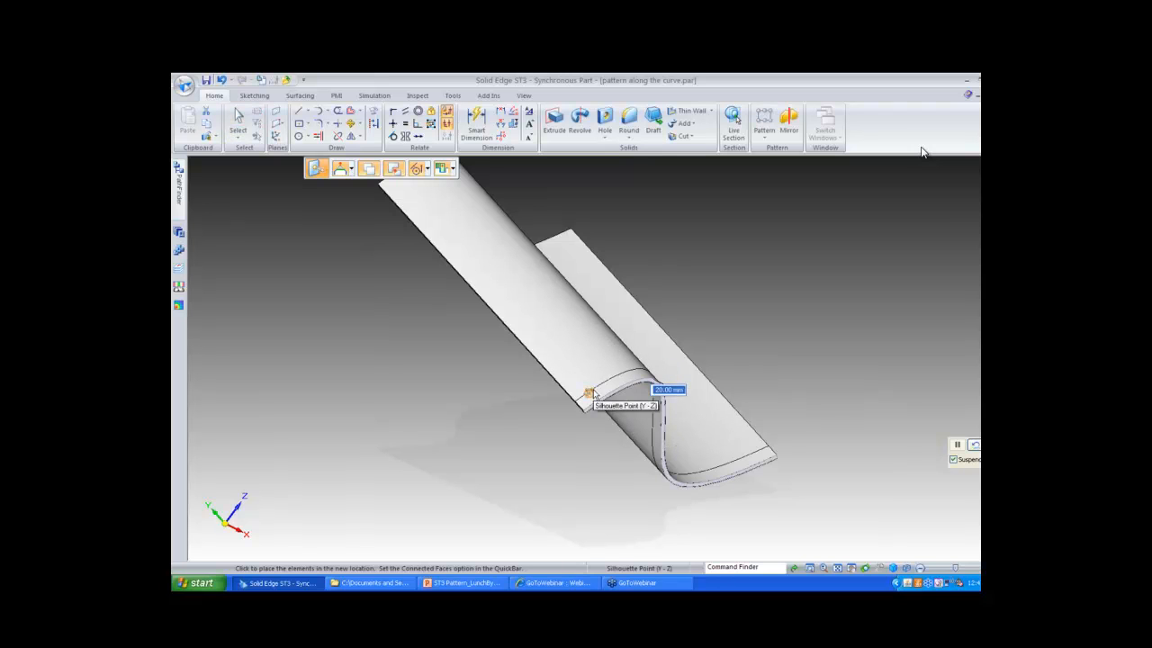
pyautogui.click(593, 396)
pyautogui.scroll(2, 488, 418)
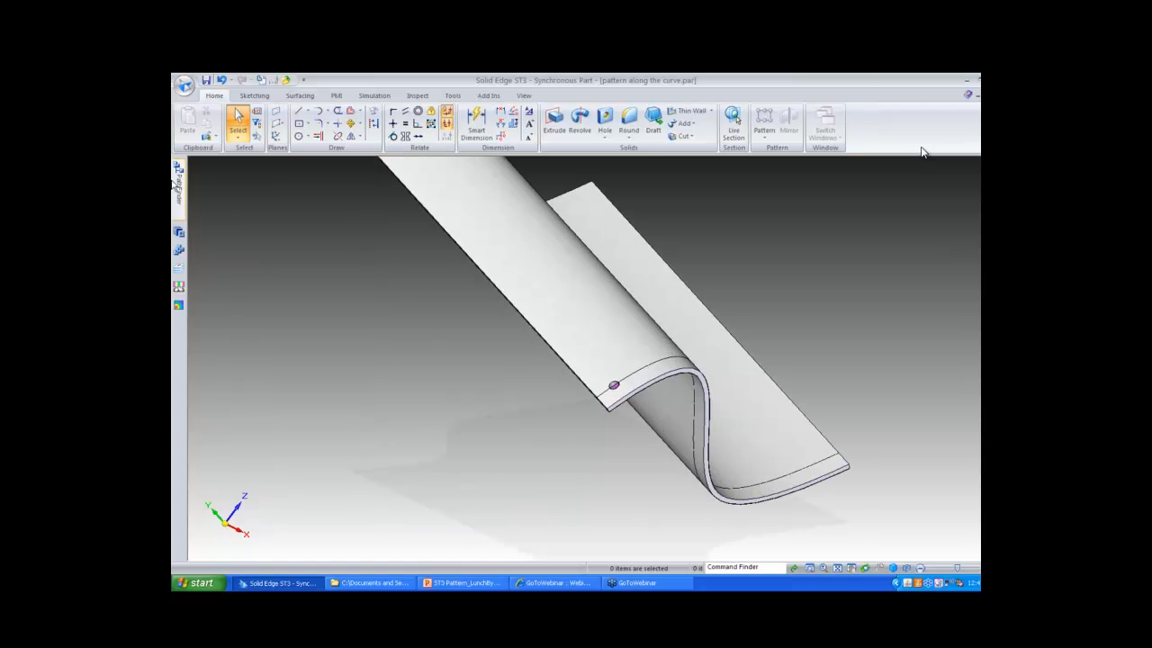
# Hide the design body to inspect the copied wavy surface alone, and show the body again
pyautogui.rightClick(365, 397)
pyautogui.moveTo(442, 509)
pyautogui.click(516, 535)
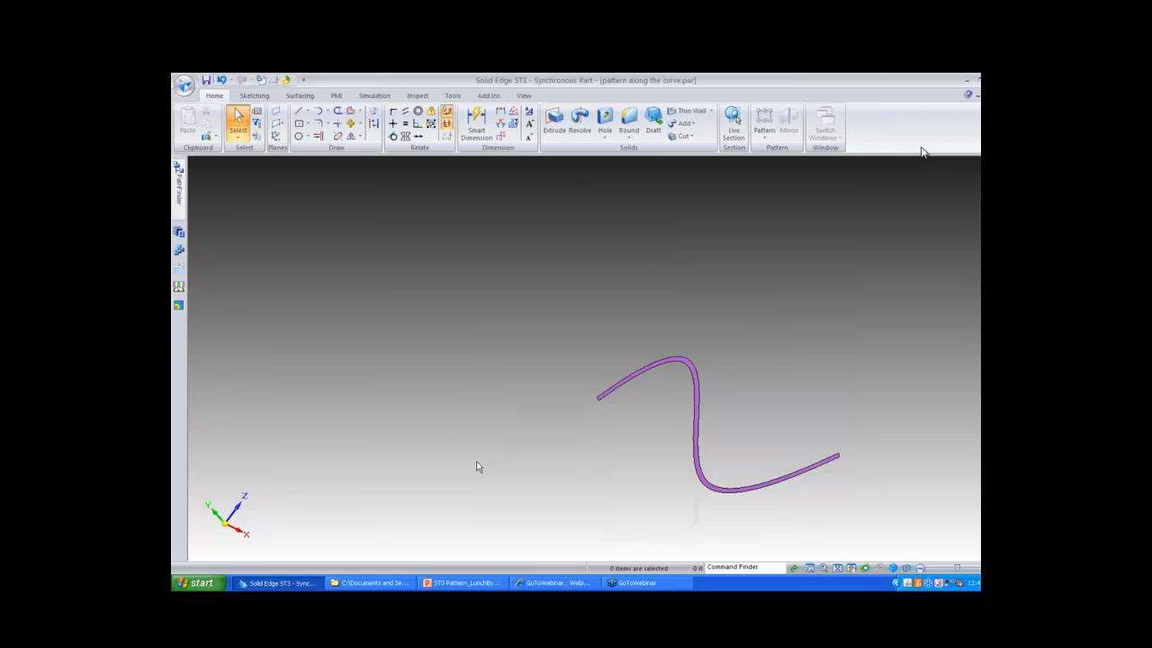
pyautogui.rightClick(337, 376)
pyautogui.moveTo(396, 471)
pyautogui.click(480, 548)
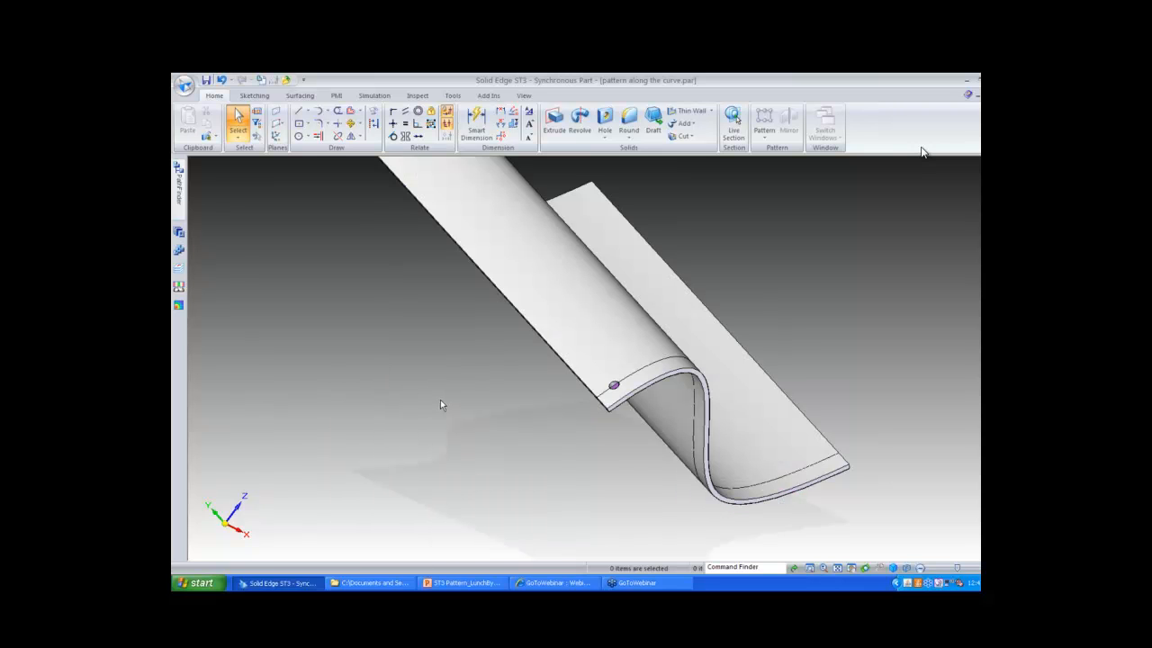
# Create an intersection curve between the sheet body and the copied wavy surface
pyautogui.moveTo(440, 400); pyautogui.dragTo(441, 401, button='middle')
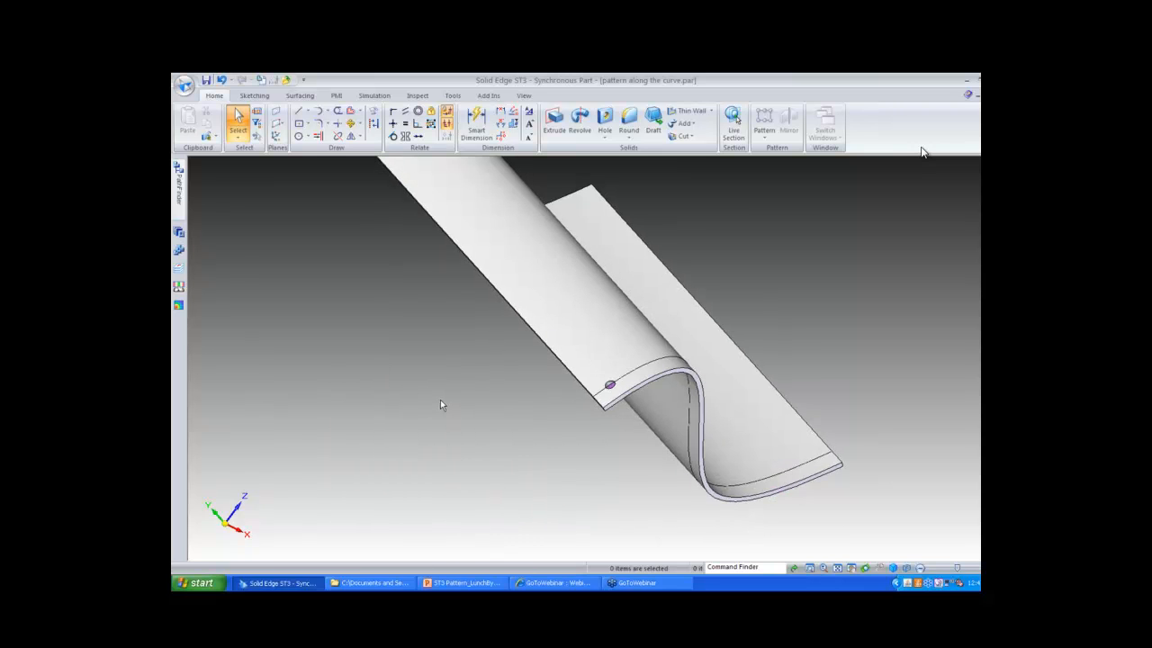
pyautogui.scroll(-2, 441, 400)
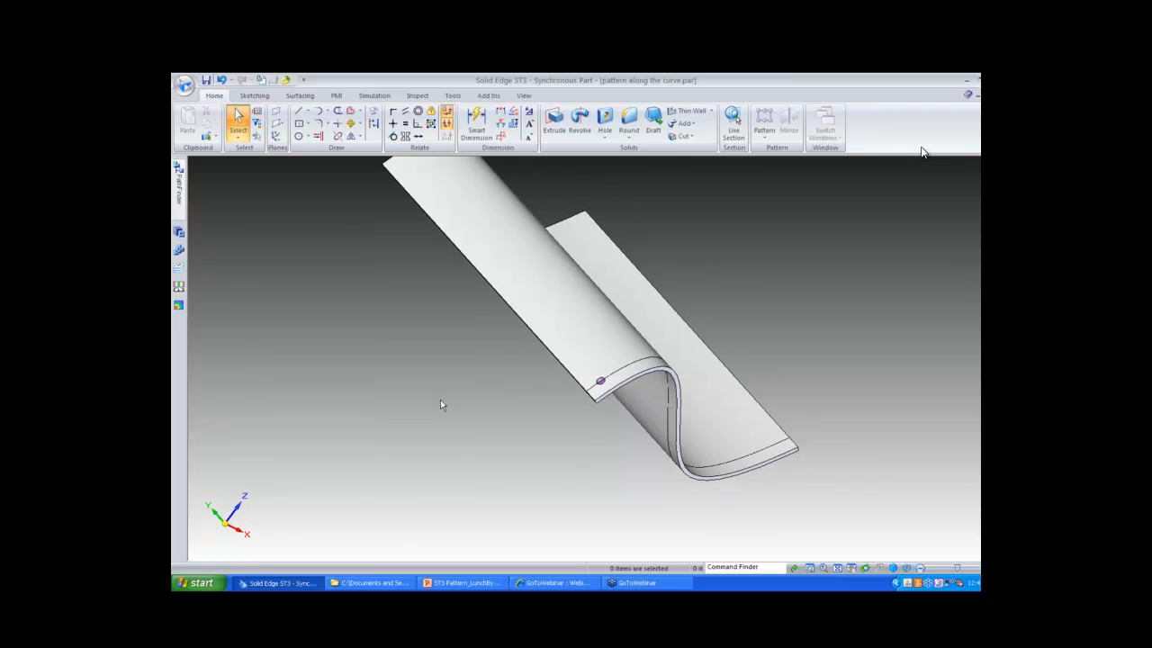
pyautogui.moveTo(441, 400); pyautogui.dragTo(440, 414, button='middle')
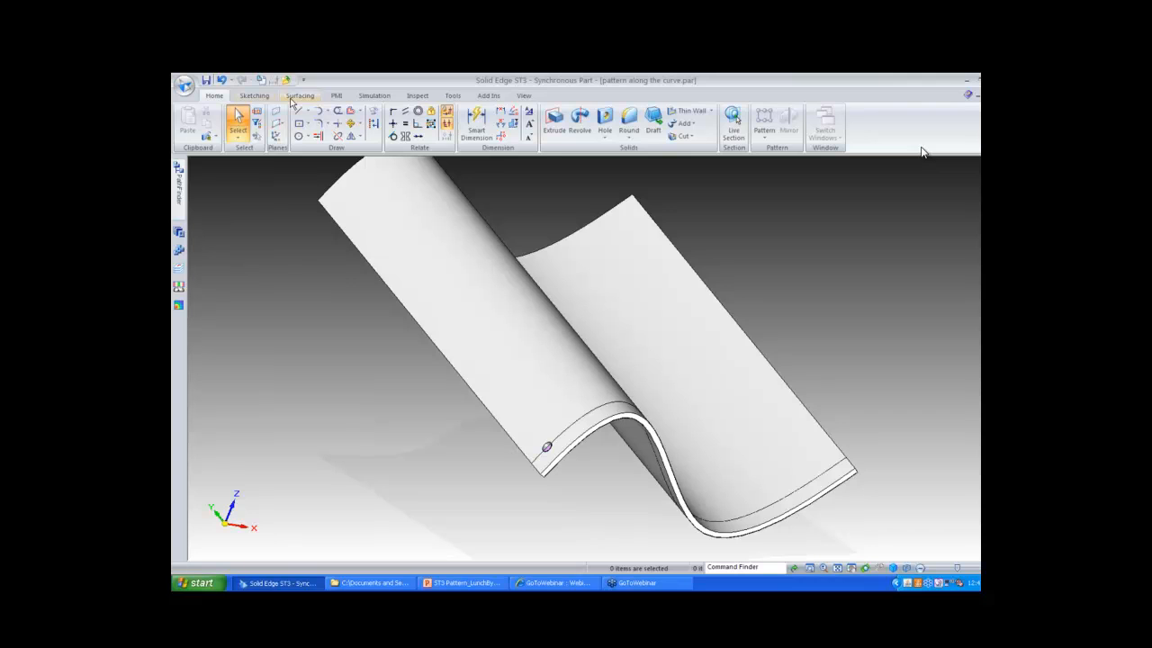
pyautogui.click(292, 99)
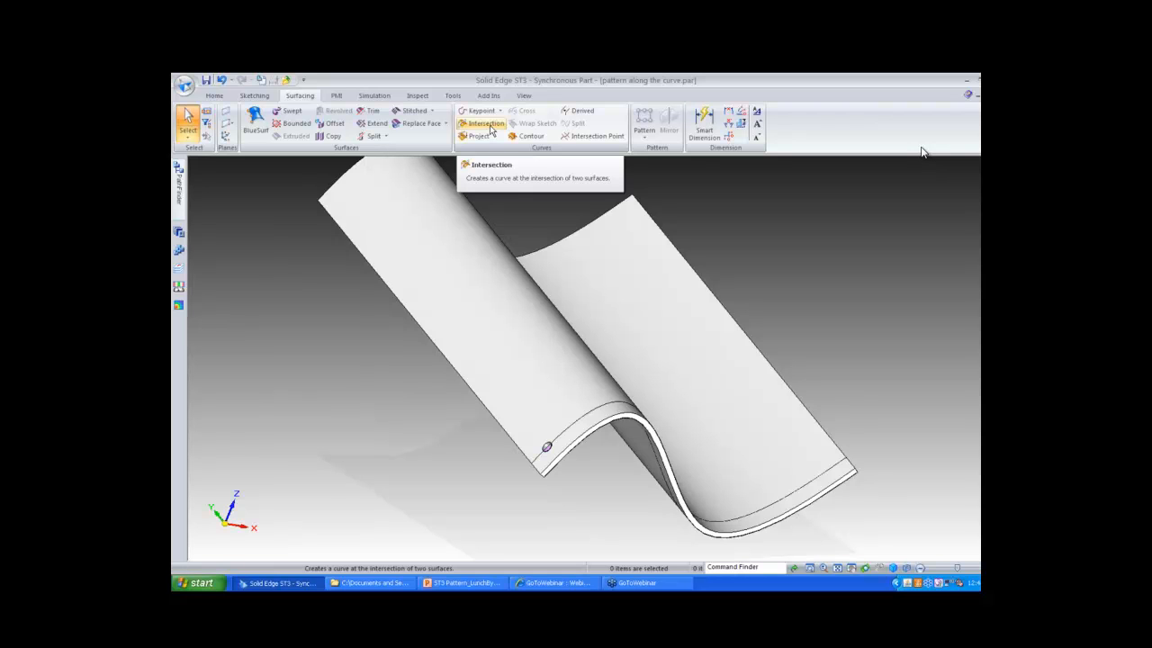
pyautogui.click(491, 130)
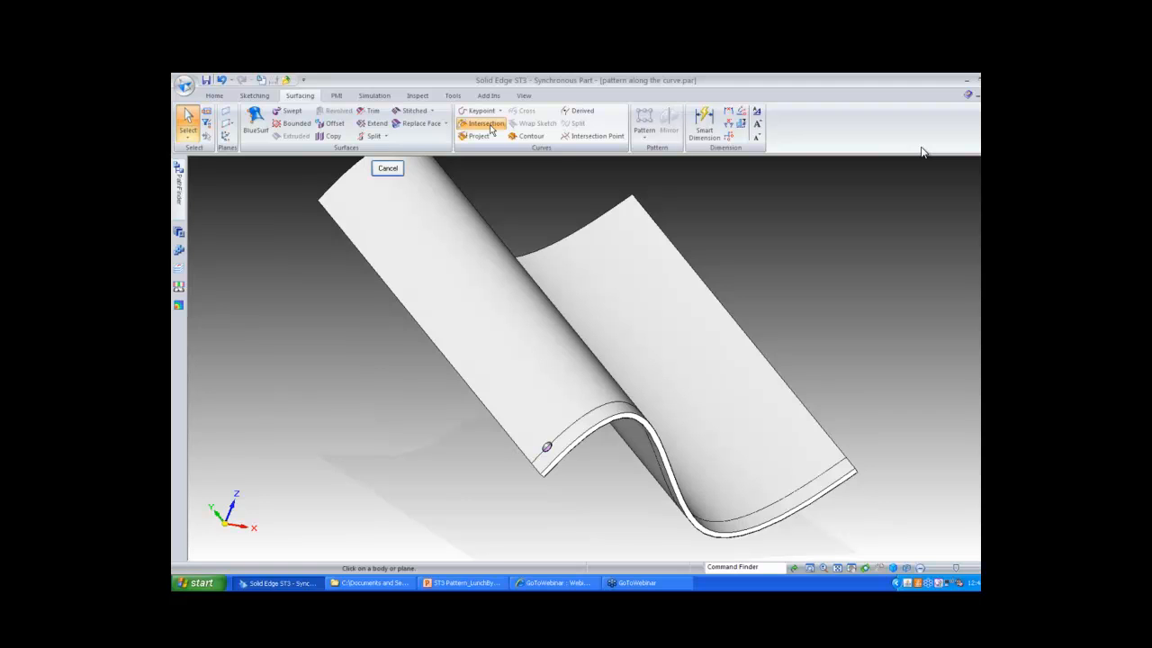
pyautogui.click(502, 327)
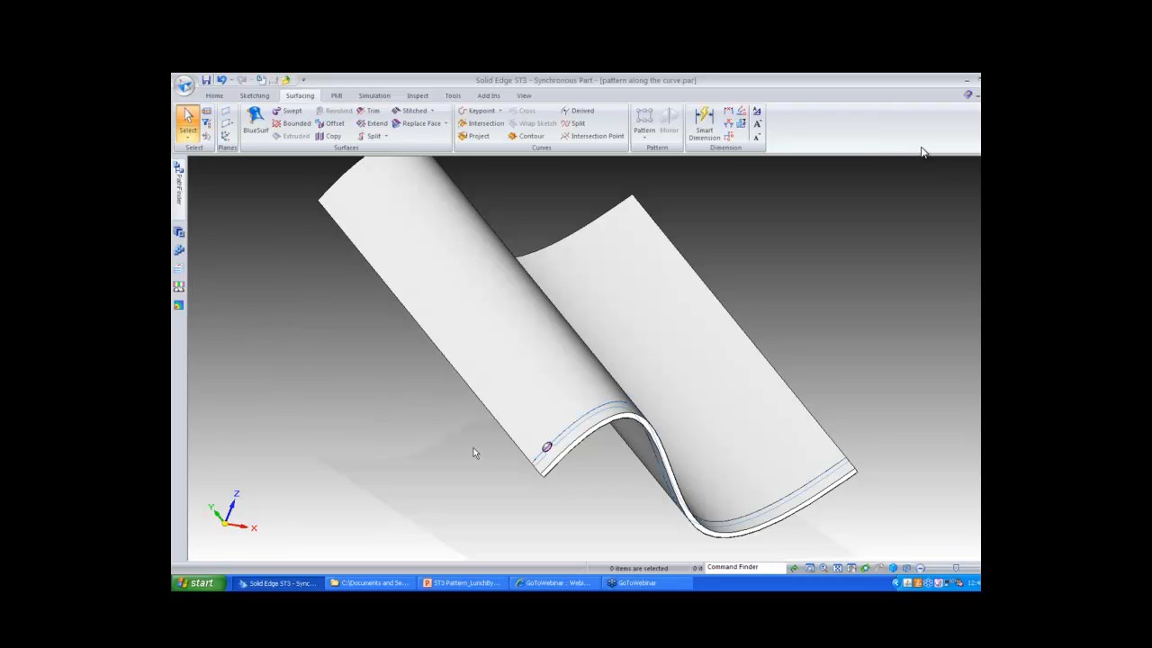
# Hide the construction surface, view the intersection curves without the design body, and redisplay the body
pyautogui.rightClick(284, 344)
pyautogui.moveTo(344, 449)
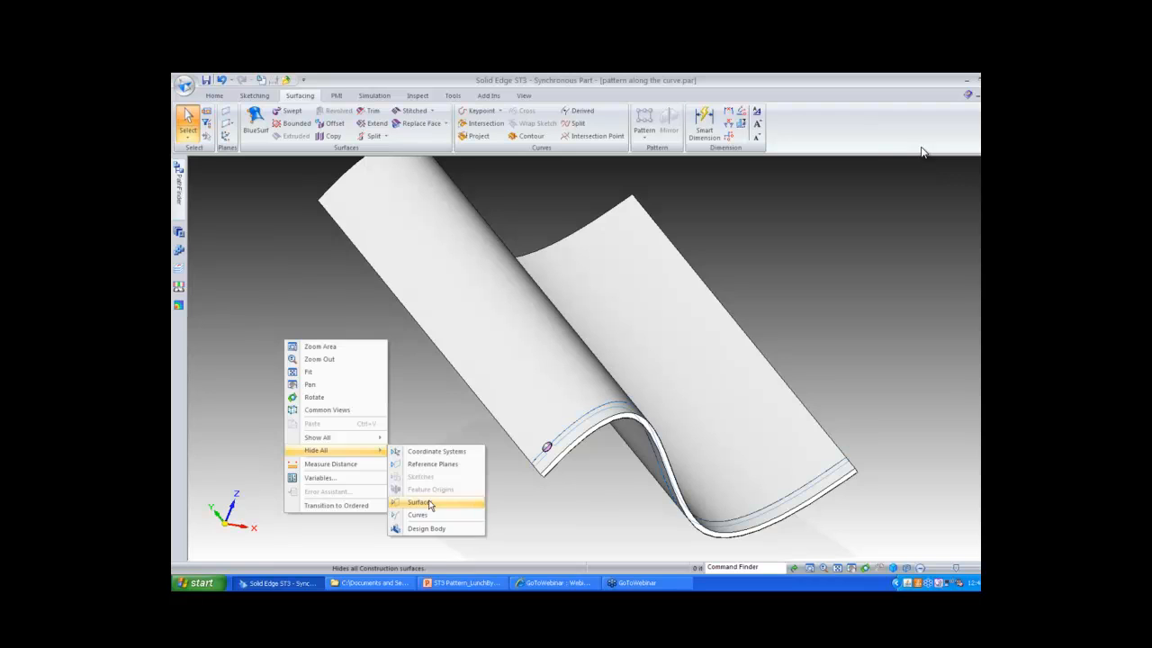
pyautogui.click(420, 503)
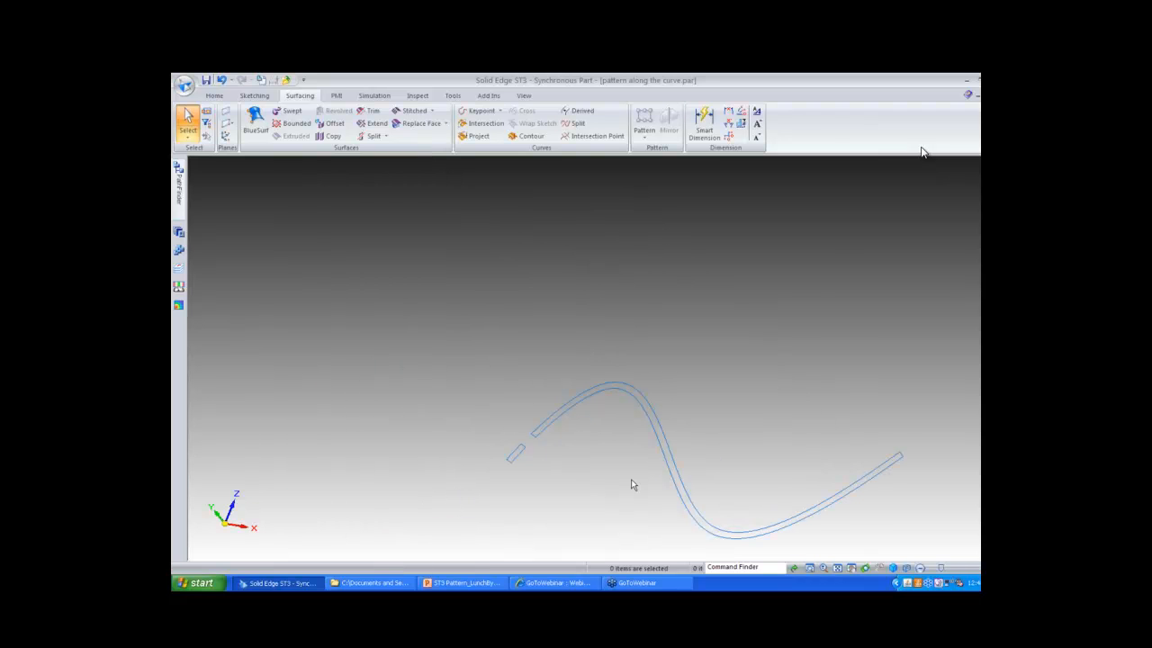
pyautogui.rightClick(292, 362)
pyautogui.click(432, 537)
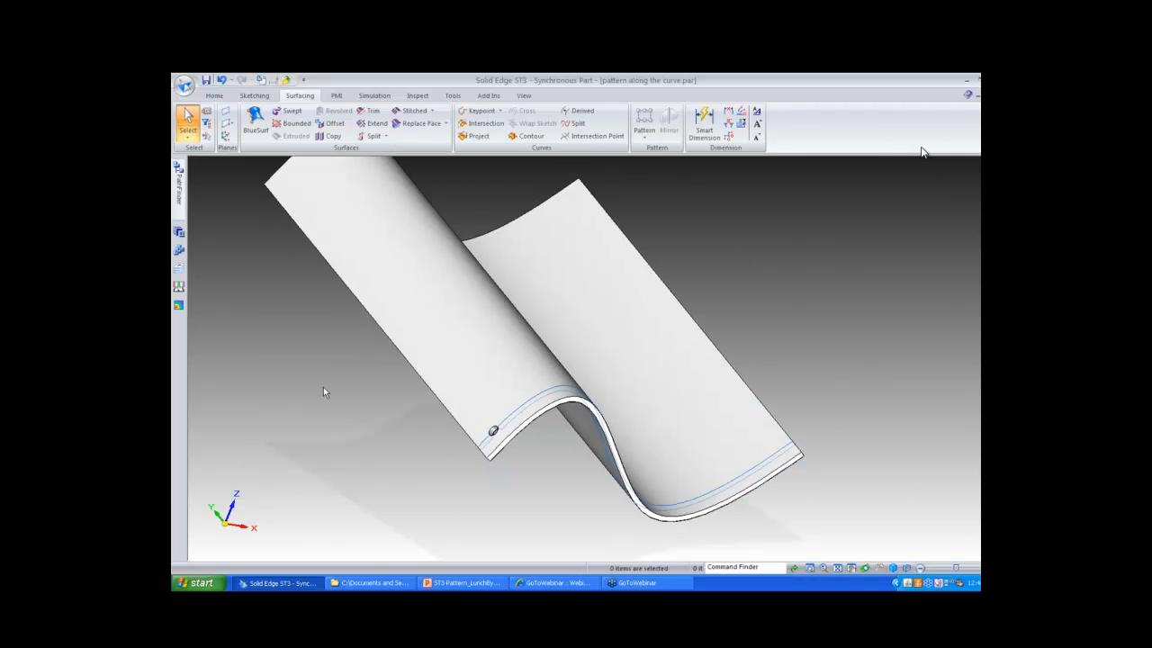
# Define an Along Curve pattern of the hole following the intersection curve, anchored at the hole and directed along the sheet
pyautogui.click(486, 430)
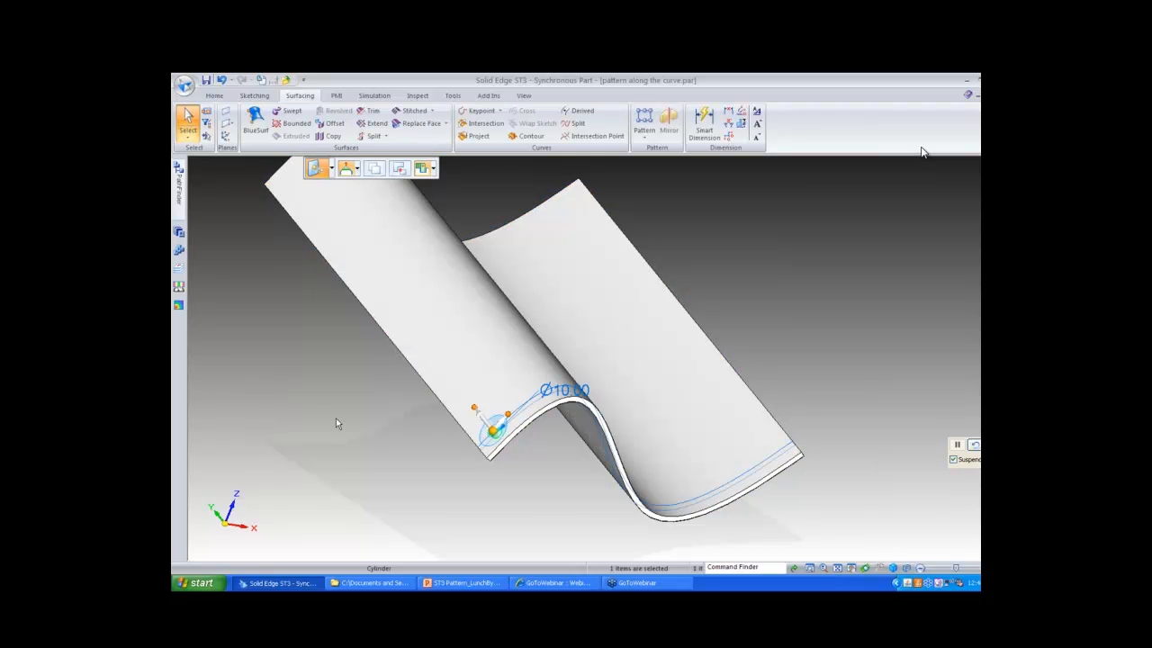
pyautogui.rightClick(255, 402)
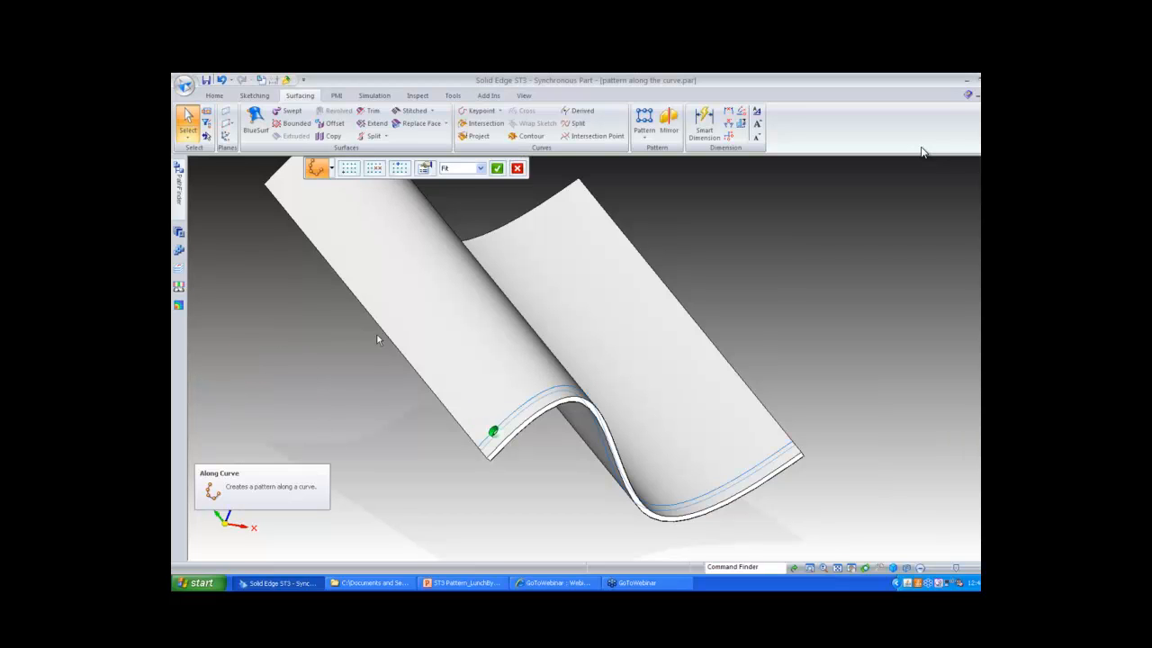
pyautogui.click(513, 417)
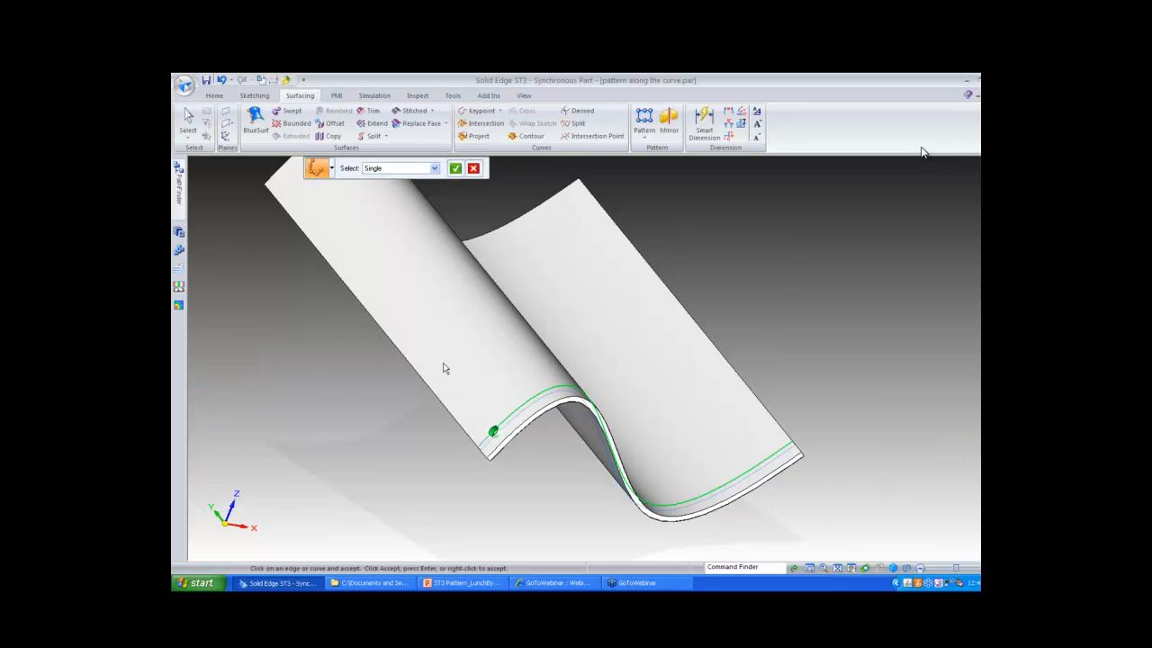
pyautogui.rightClick(345, 384)
pyautogui.click(497, 431)
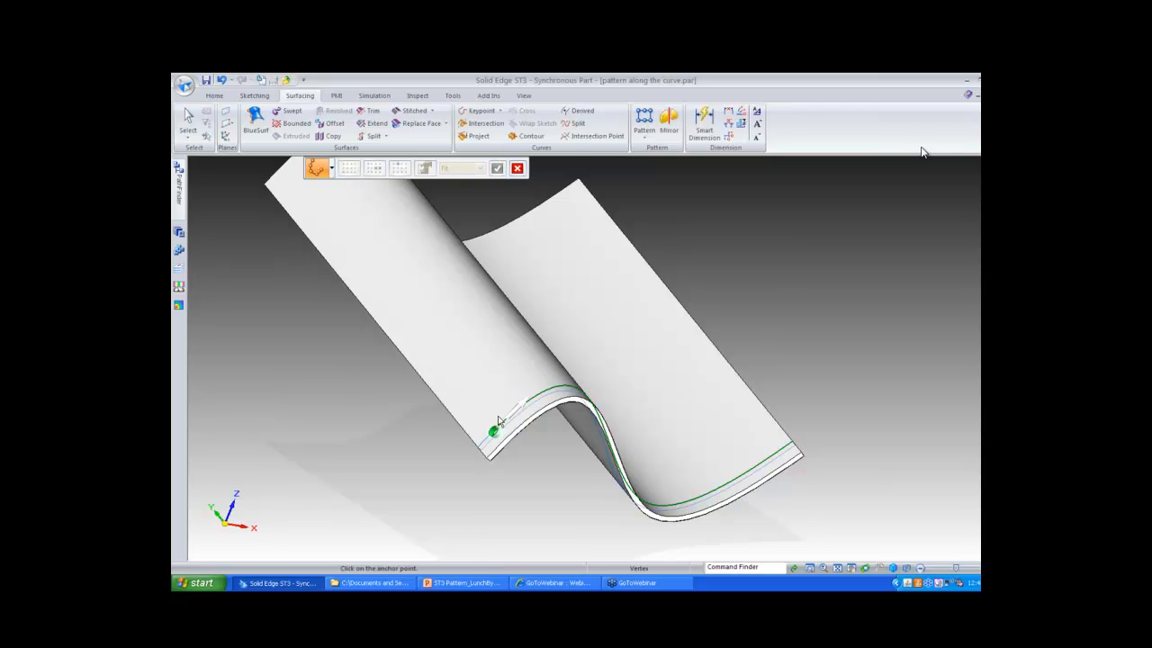
pyautogui.click(504, 396)
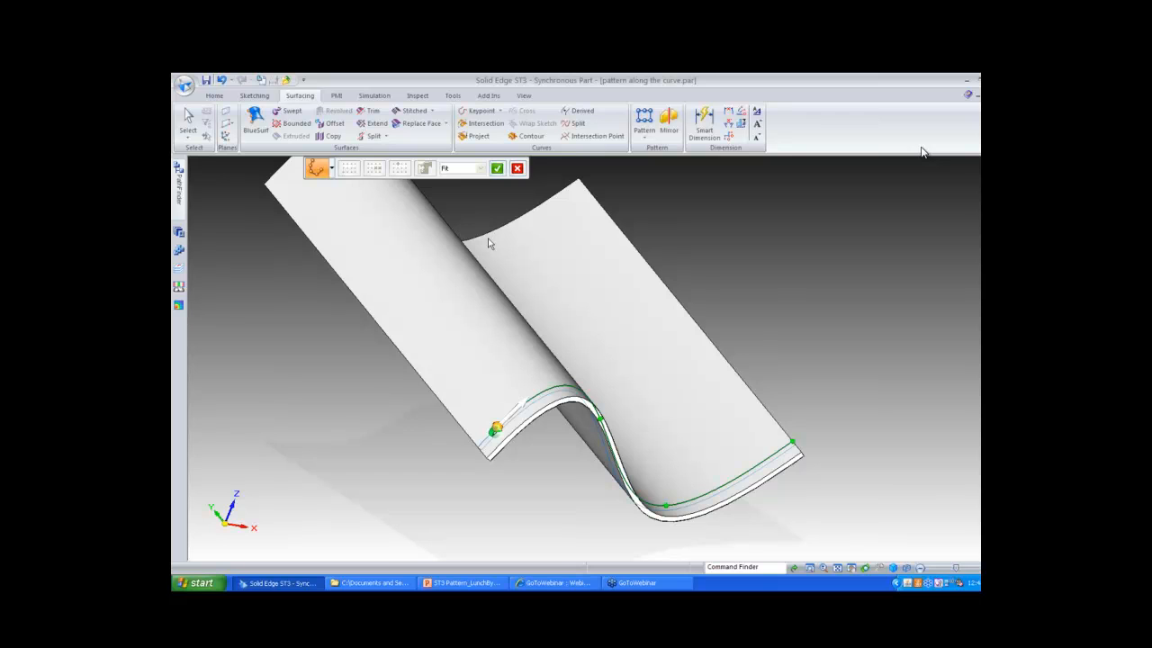
# Complete the hole pattern as Fill with Full transformation by curve position and a spacing of 125 mm
pyautogui.click(480, 169)
pyautogui.click(473, 186)
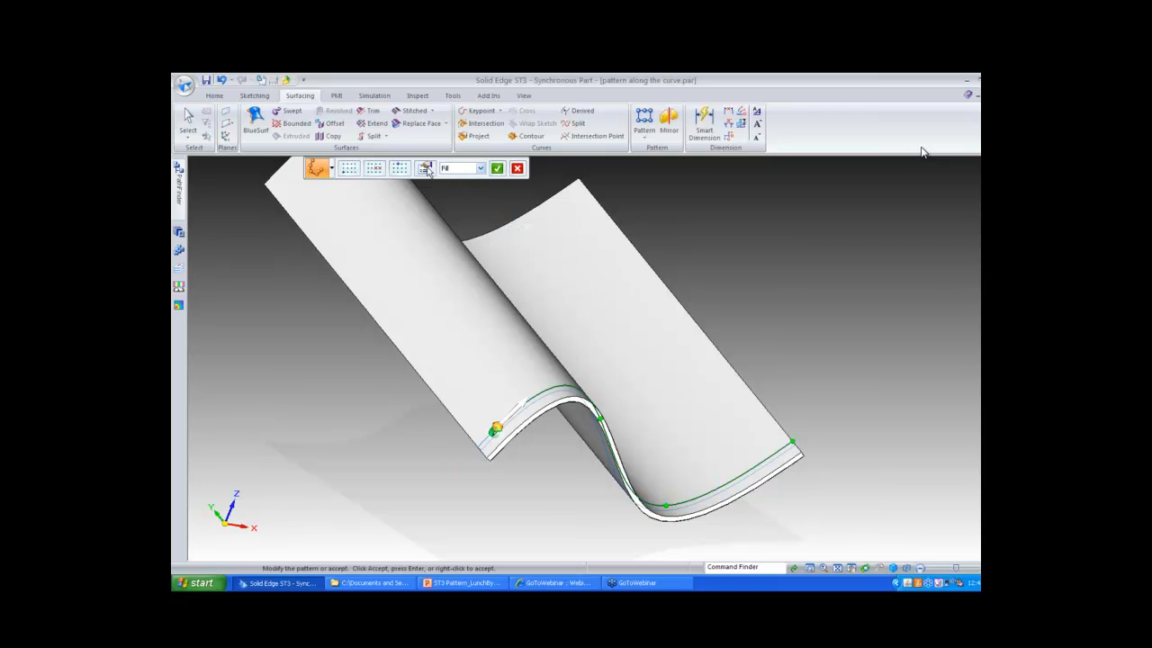
pyautogui.click(425, 169)
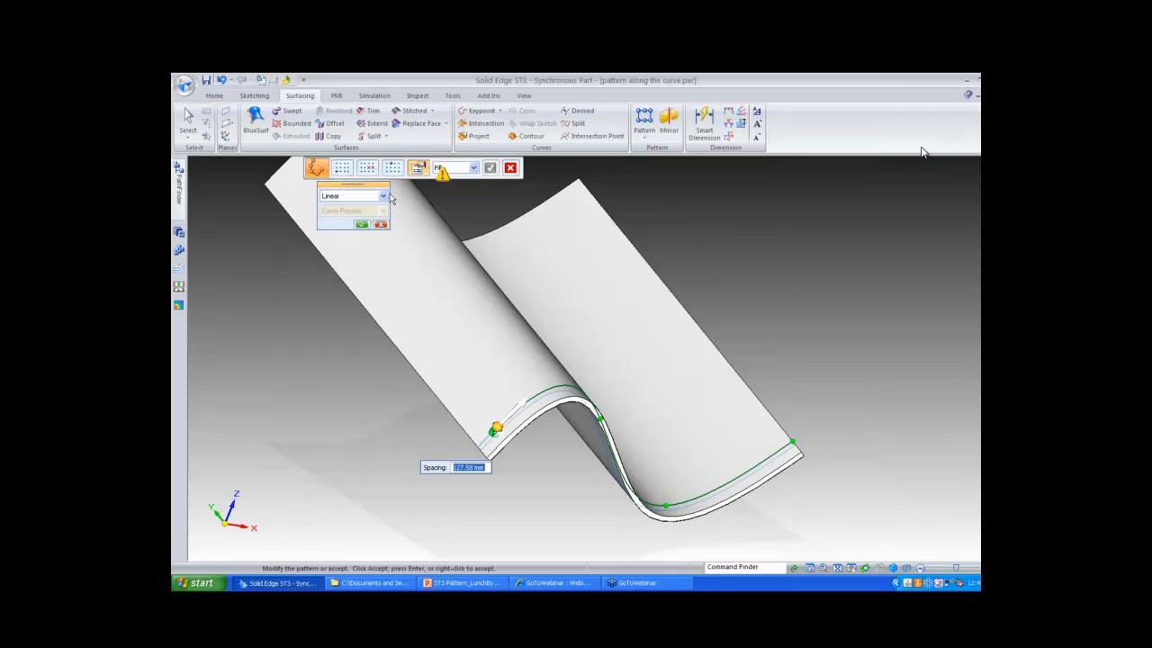
pyautogui.click(379, 197)
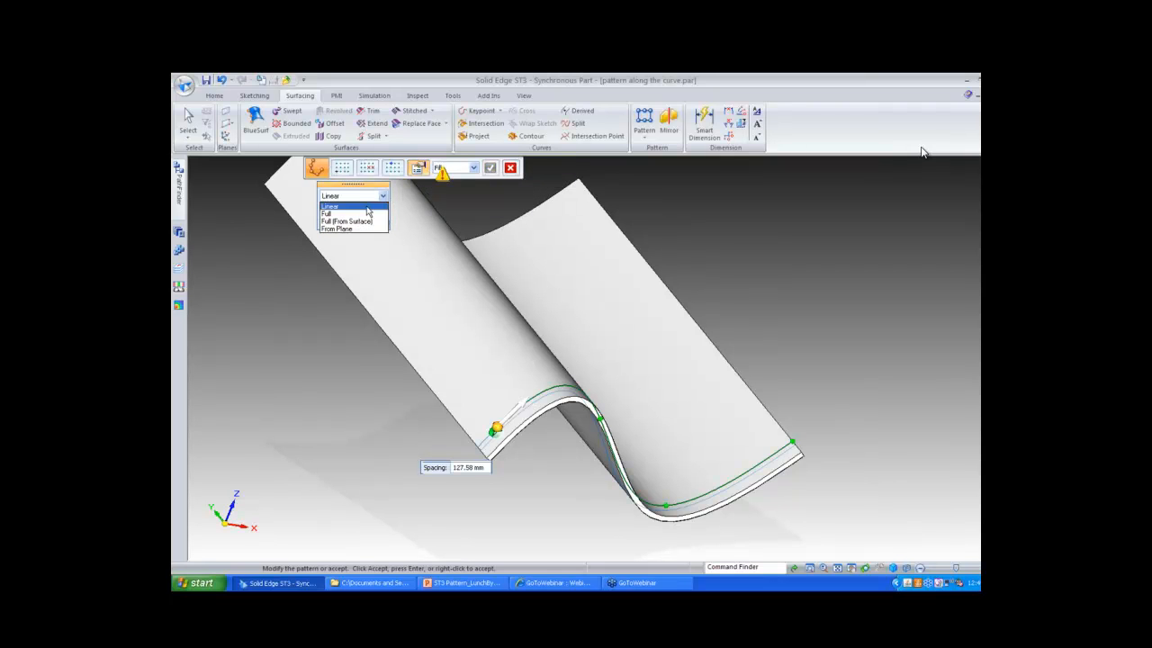
pyautogui.click(365, 213)
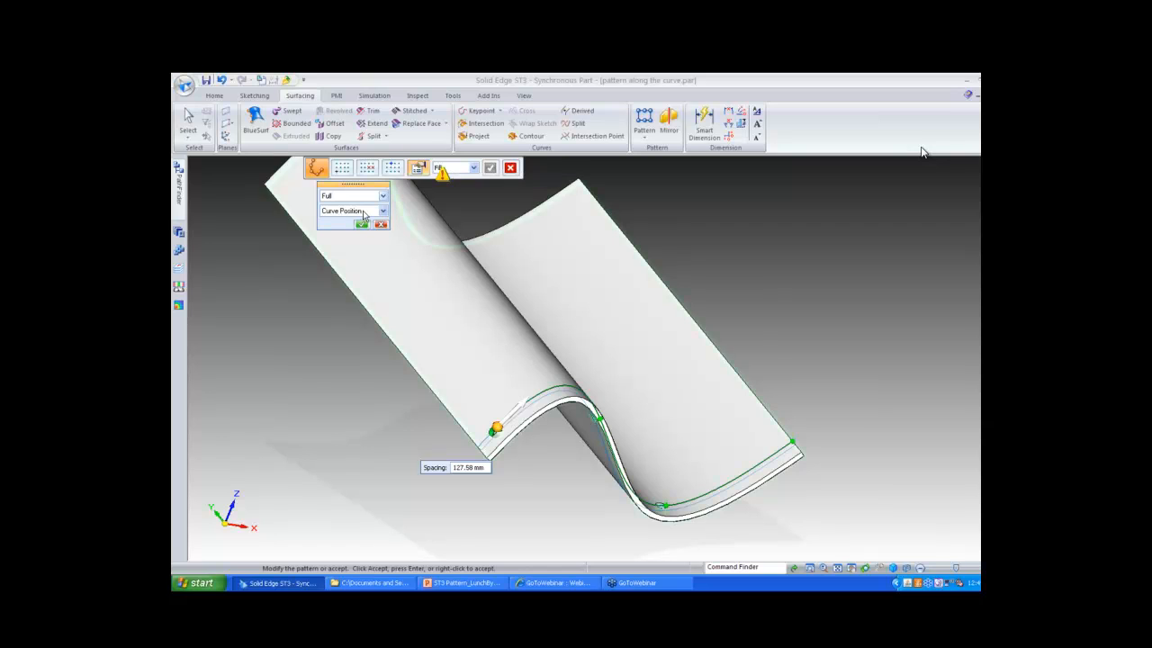
pyautogui.click(361, 225)
pyautogui.write('125')
pyautogui.press('Return')
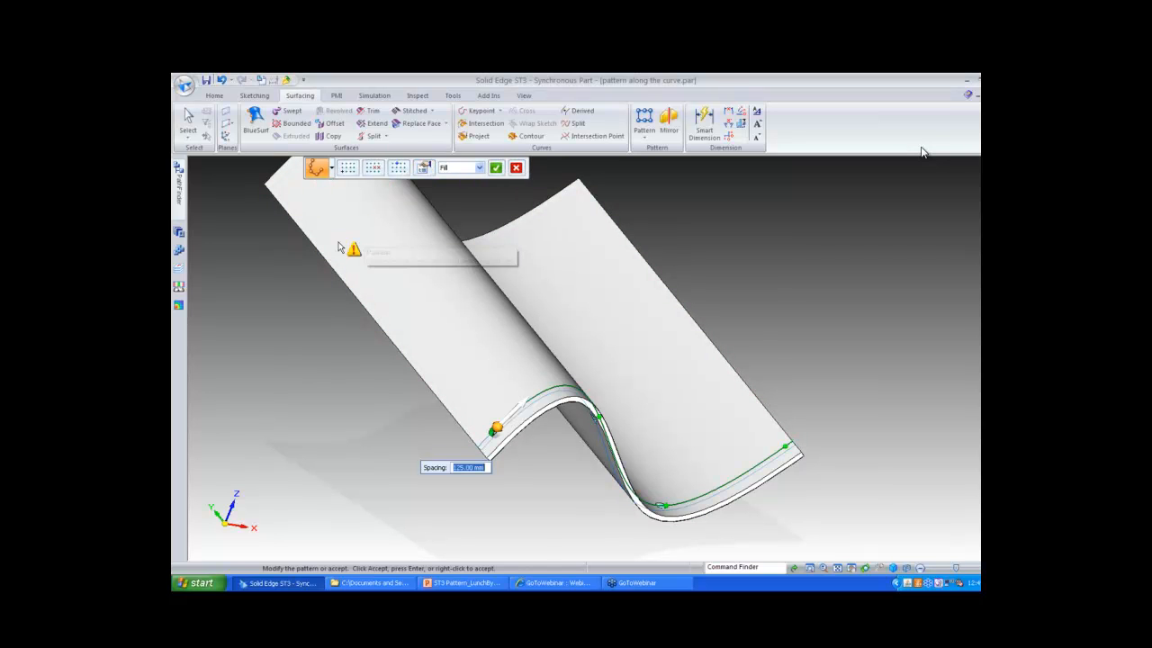
pyautogui.rightClick(287, 383)
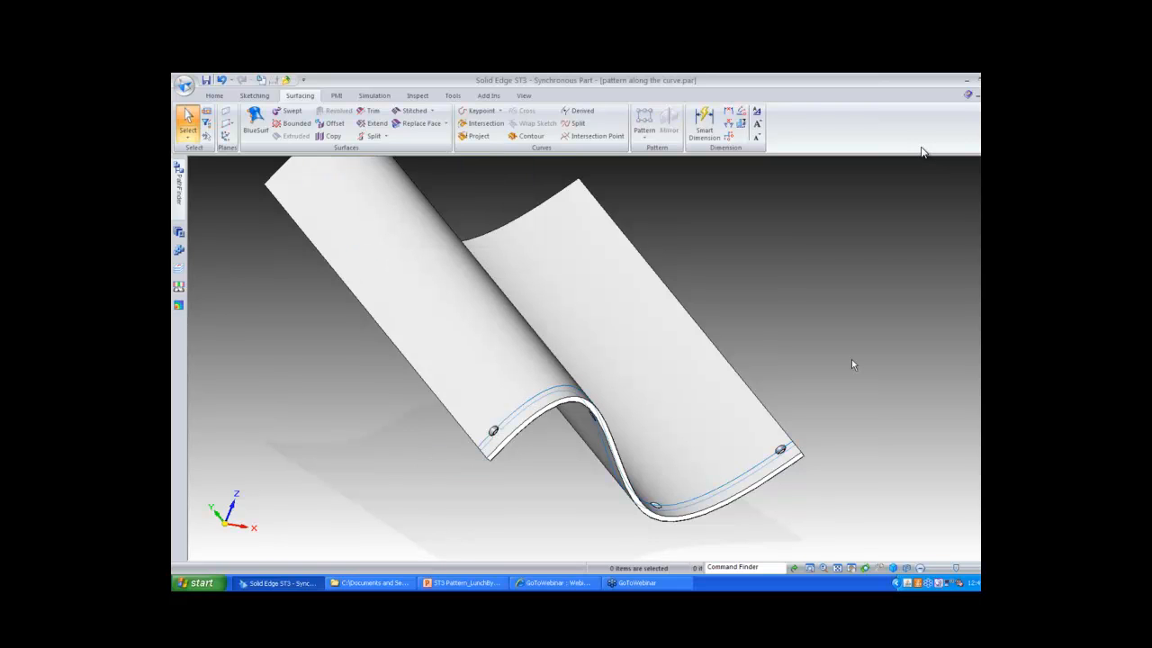
pyautogui.moveTo(852, 361); pyautogui.dragTo(852, 360, button='middle')
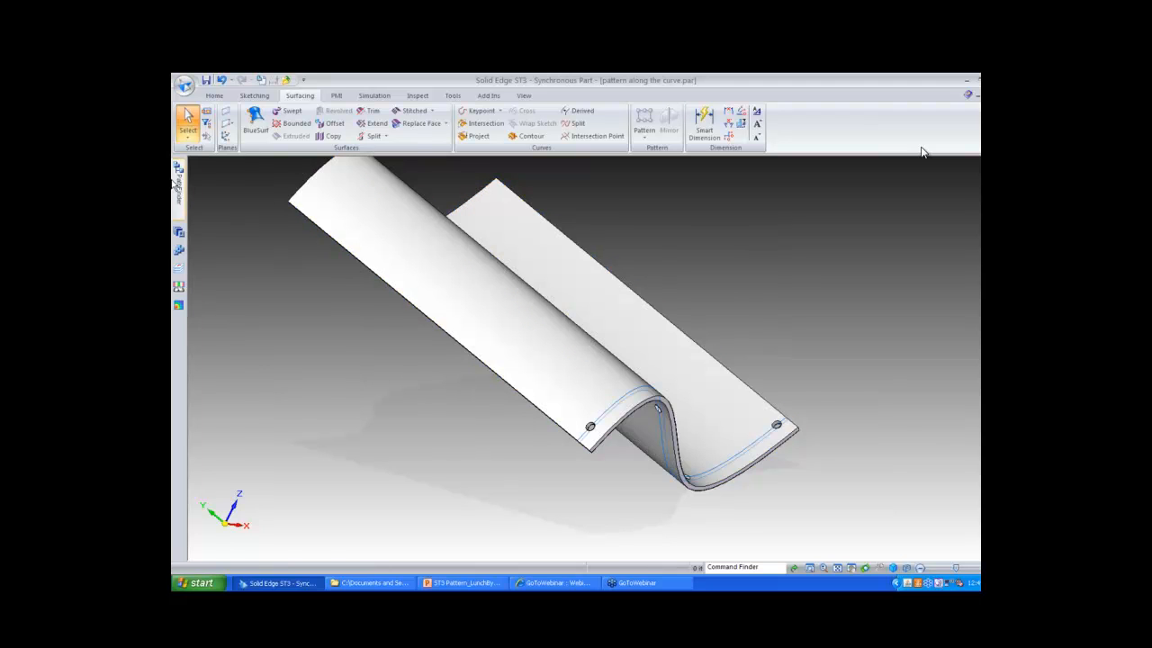
# Define an Along Curve pattern of the existing hole pattern following the sheet's long straight edge, anchored at the front corner
pyautogui.moveTo(175, 183)
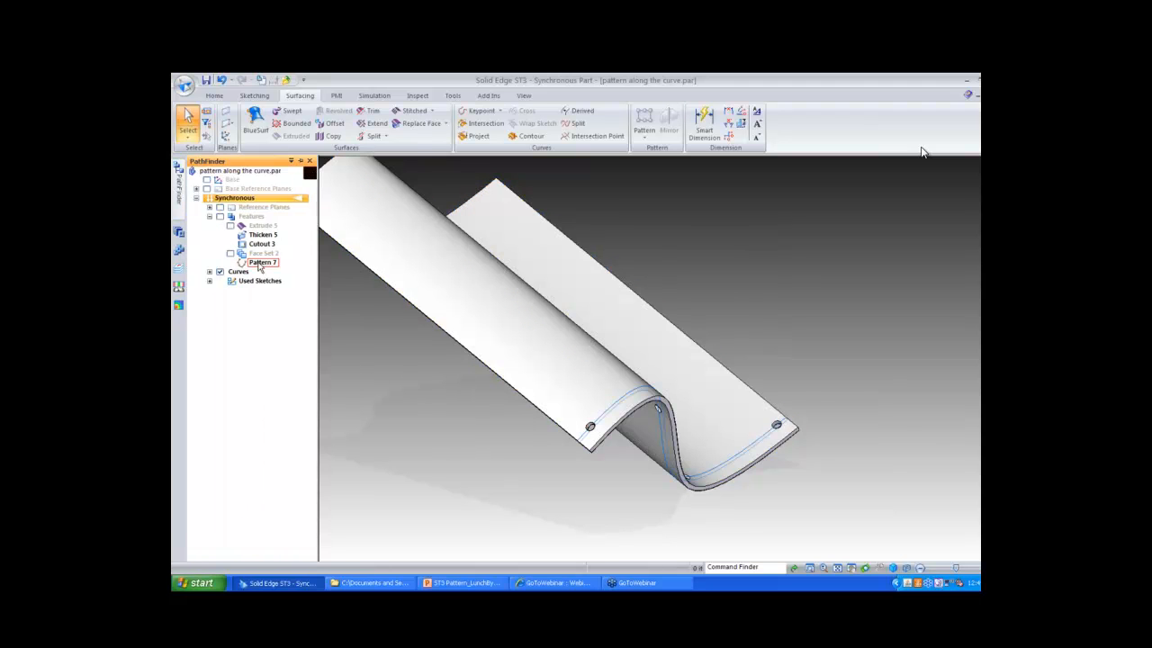
pyautogui.click(261, 262)
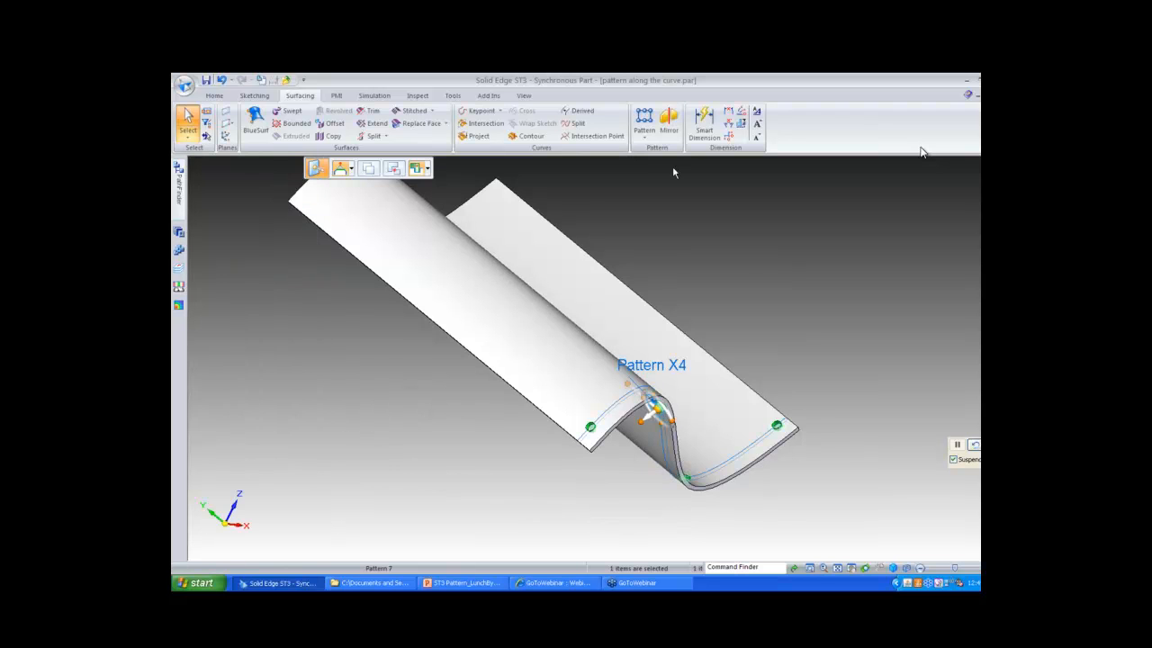
pyautogui.click(644, 136)
pyautogui.click(671, 175)
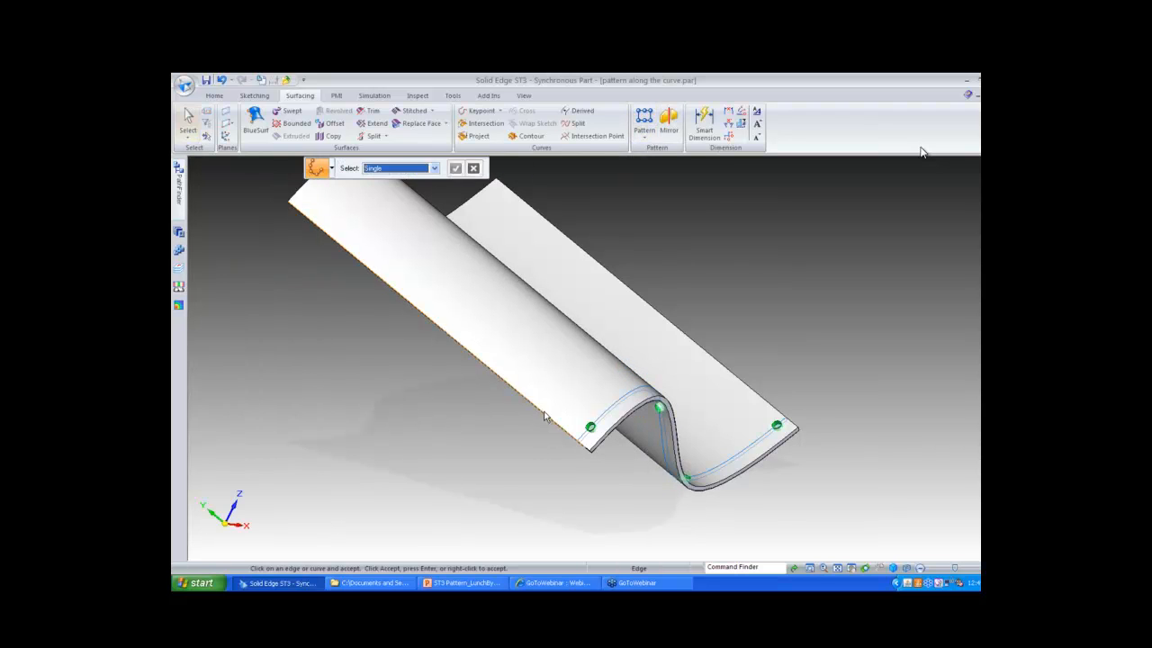
pyautogui.click(590, 453)
pyautogui.click(512, 439)
# Complete the pattern along the straight edge as Fill with Full transformation by curve position and a spacing of 75 mm
pyautogui.click(481, 169)
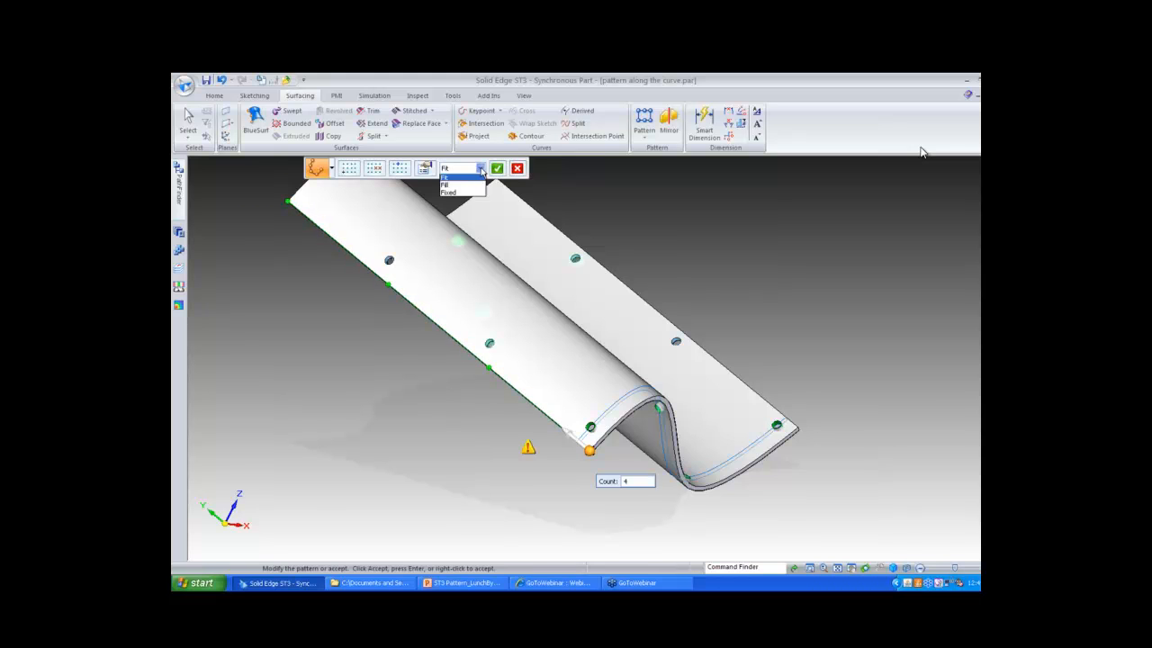
pyautogui.click(465, 186)
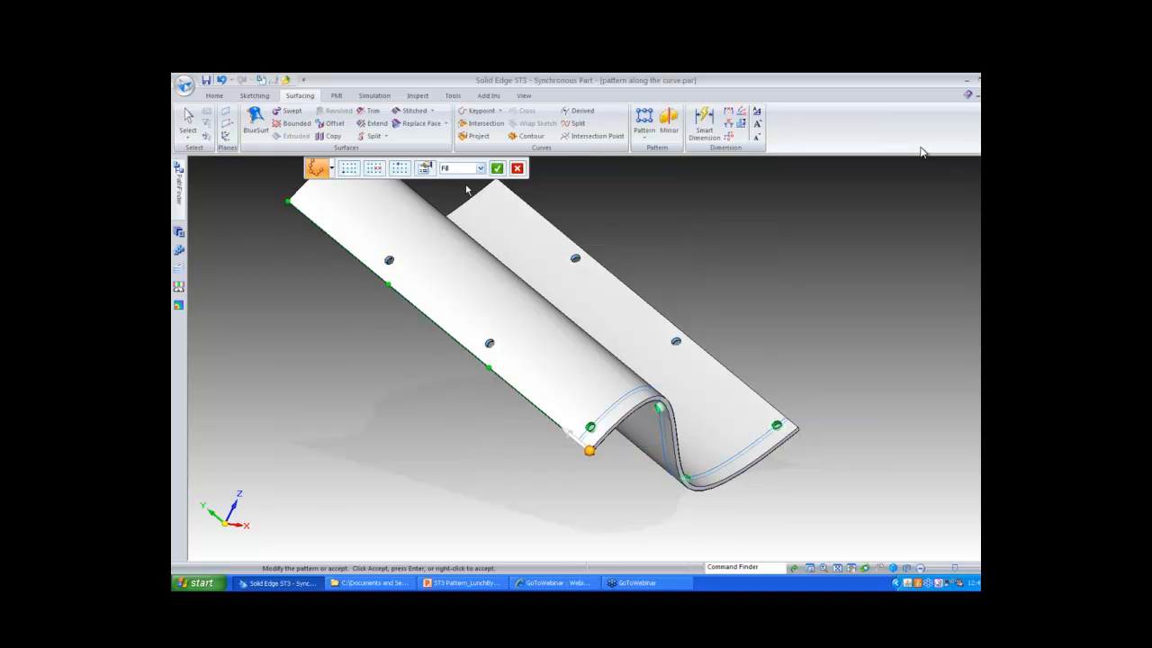
pyautogui.click(425, 168)
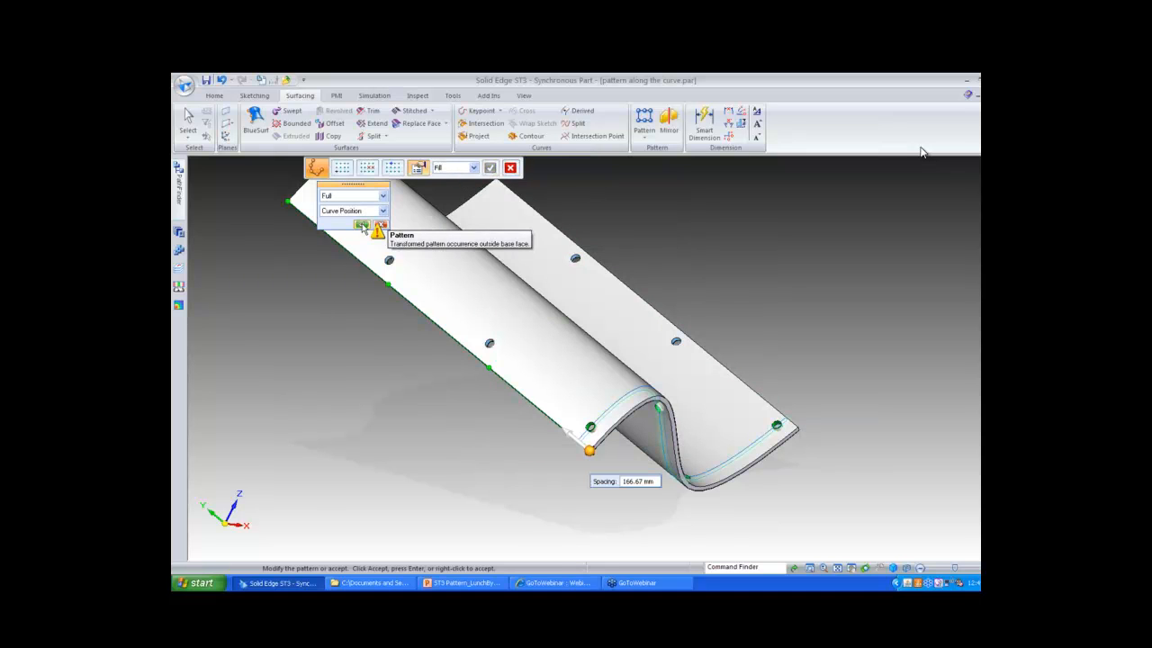
pyautogui.click(362, 225)
pyautogui.write('75')
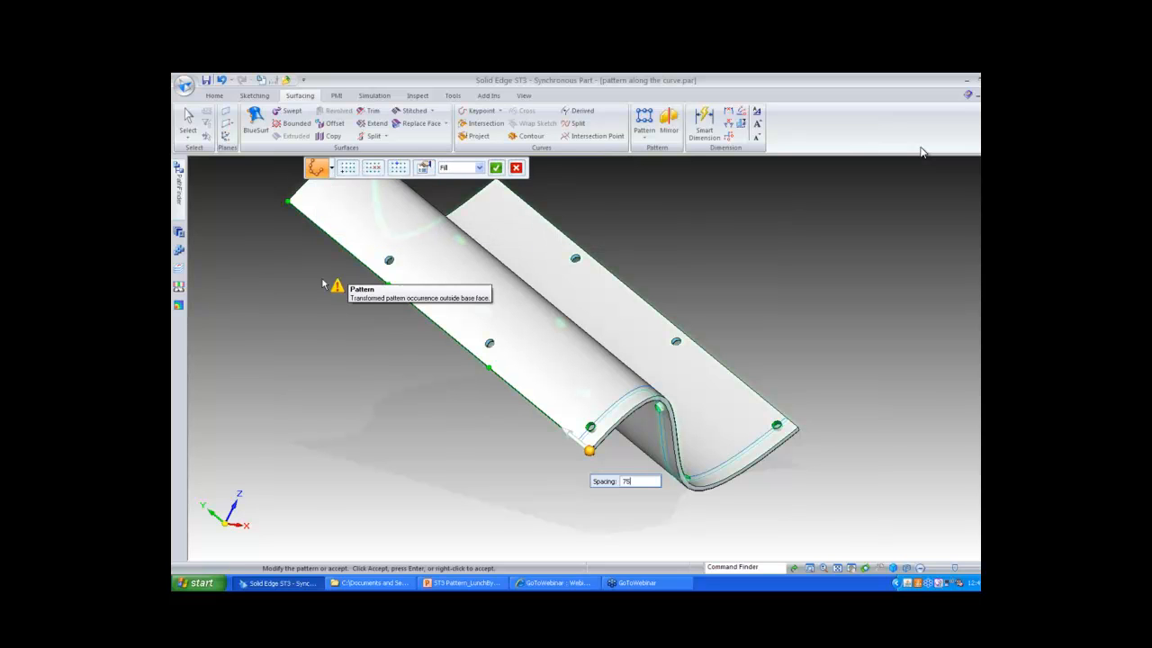
pyautogui.press('Return')
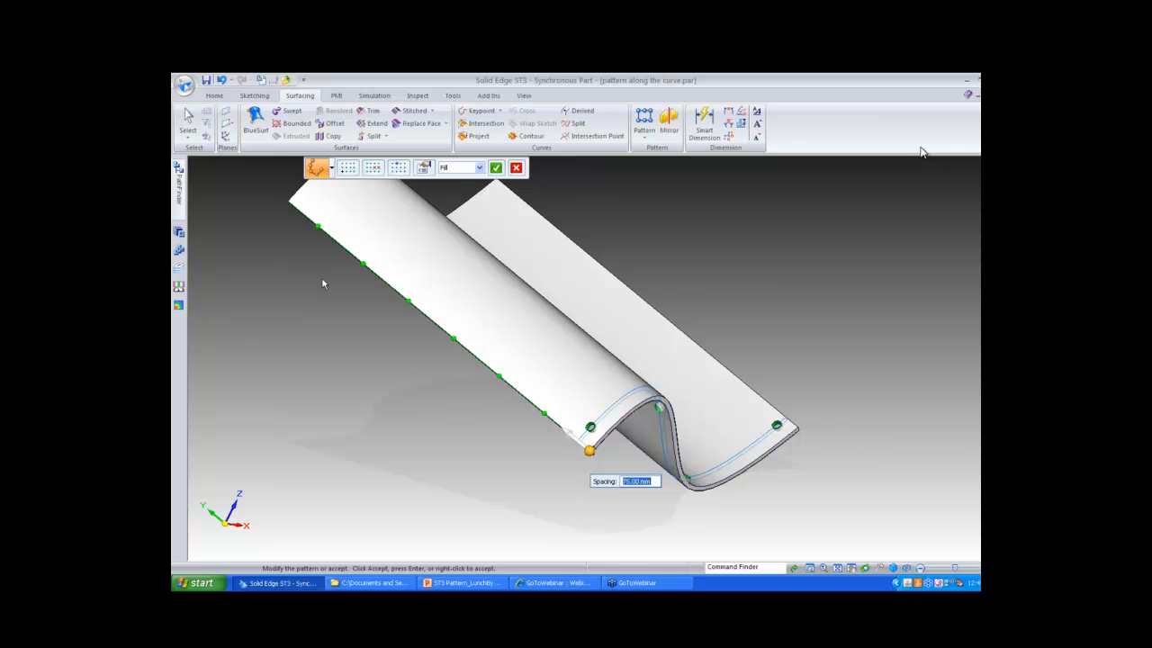
pyautogui.press('Return')
pyautogui.press('Escape')
pyautogui.moveTo(322, 280); pyautogui.dragTo(745, 239, button='middle')
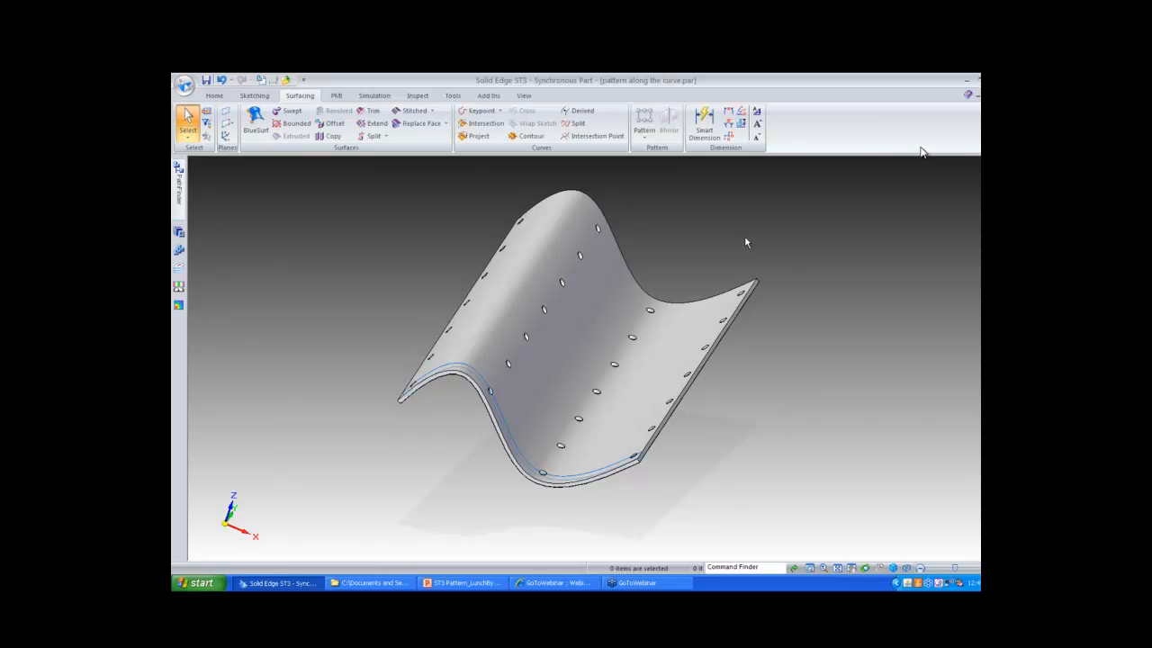
pyautogui.moveTo(746, 242); pyautogui.dragTo(612, 213, button='middle')
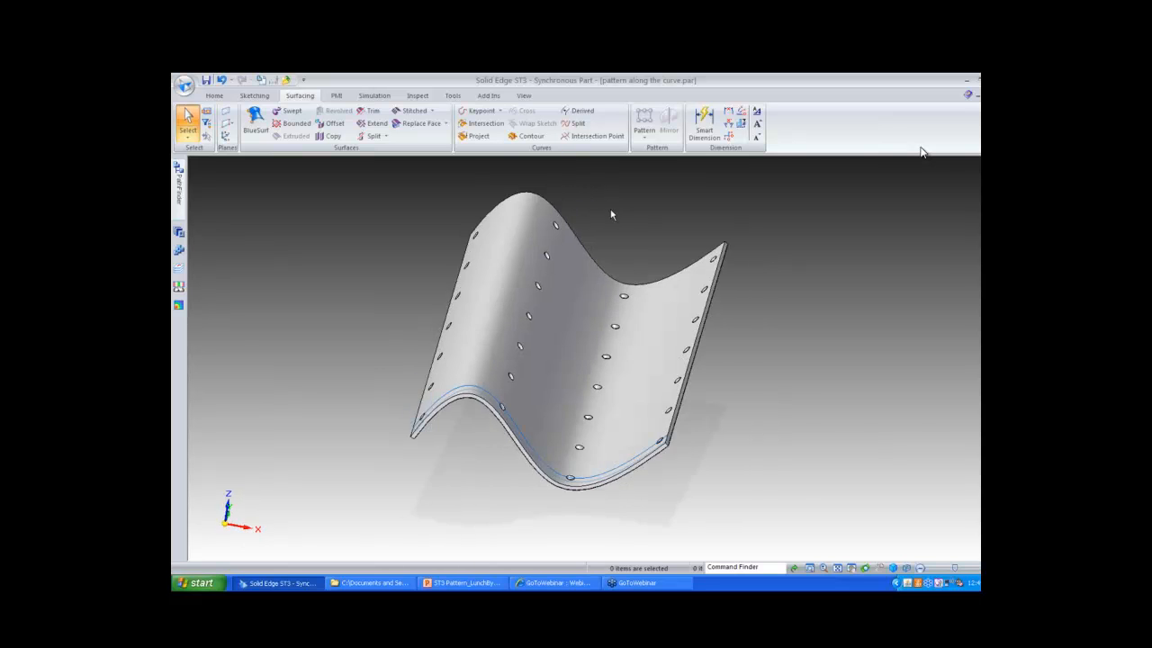
# Delete both hole patterns, Pattern 7 and Pattern 8, keeping the original cutout
pyautogui.moveTo(178, 210)
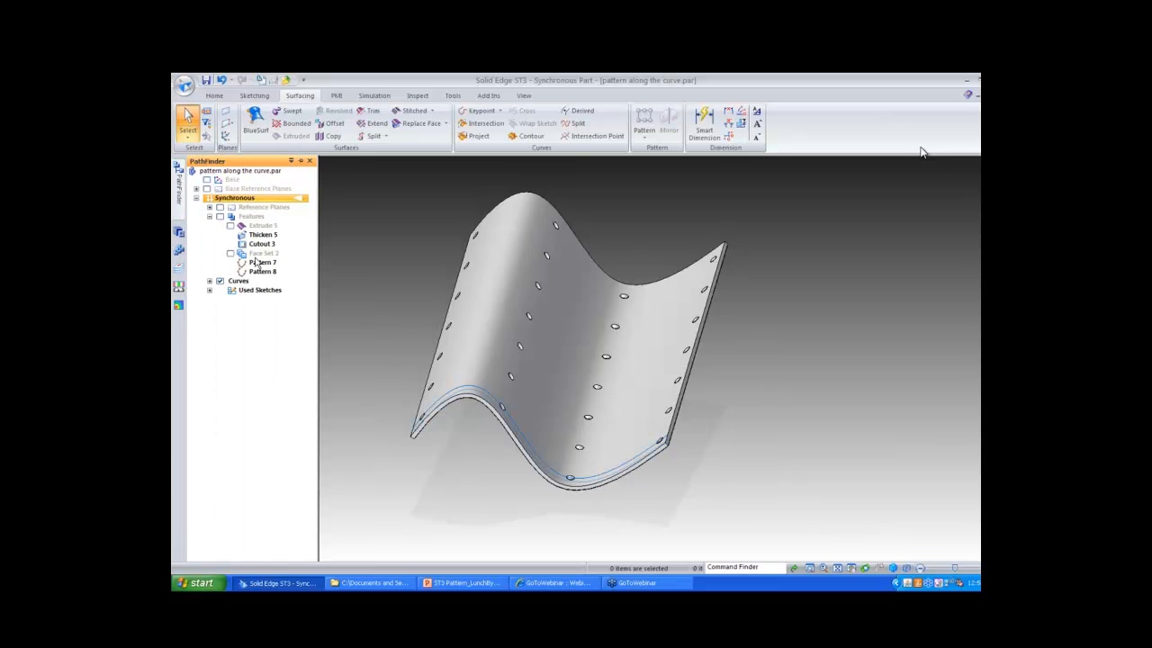
pyautogui.click(258, 263)
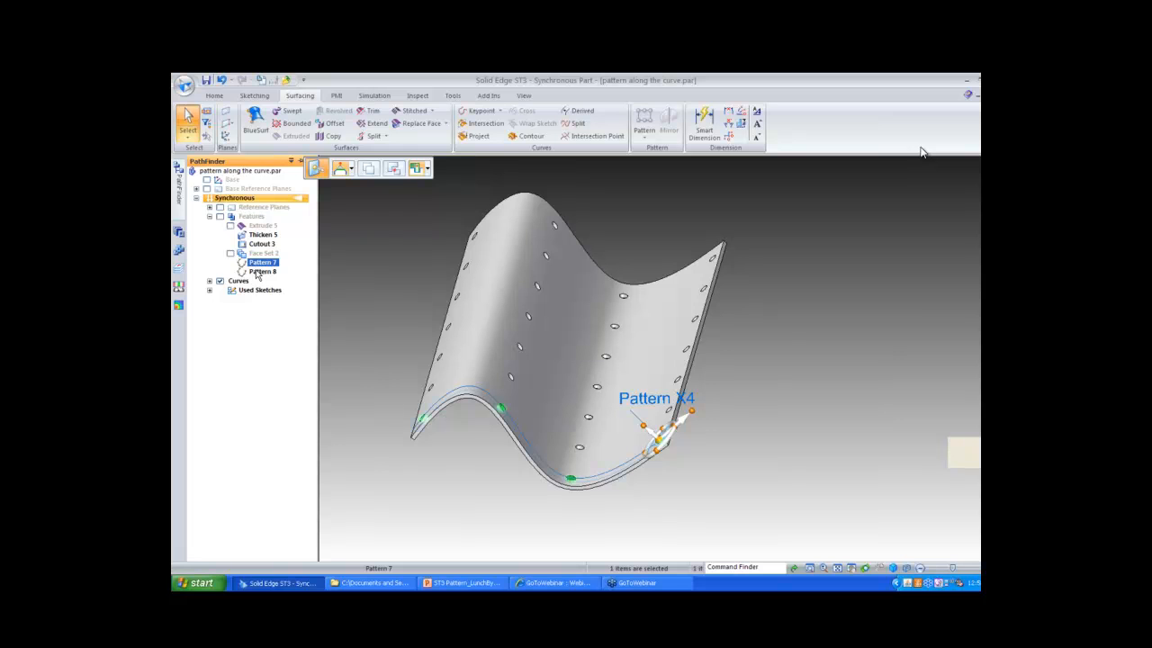
pyautogui.keyDown('ctrl'); pyautogui.click(258, 272); pyautogui.keyUp('ctrl')
pyautogui.press('Delete')
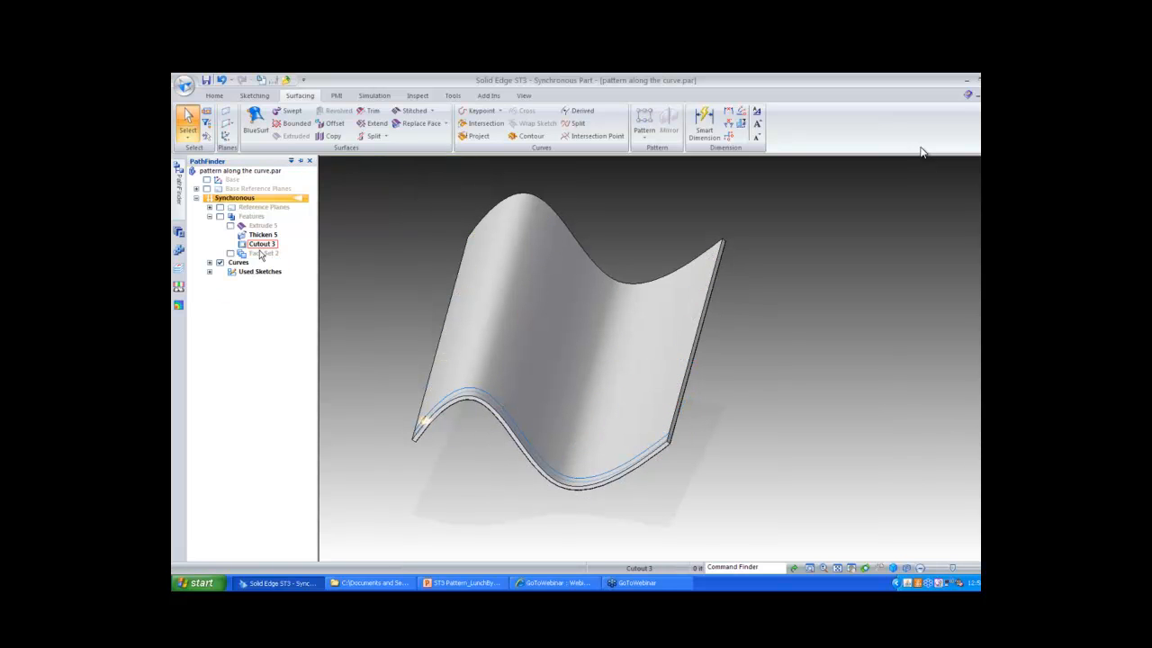
# Delete the intersection curve from the model
pyautogui.click(209, 262)
pyautogui.click(261, 272)
pyautogui.rightClick(276, 273)
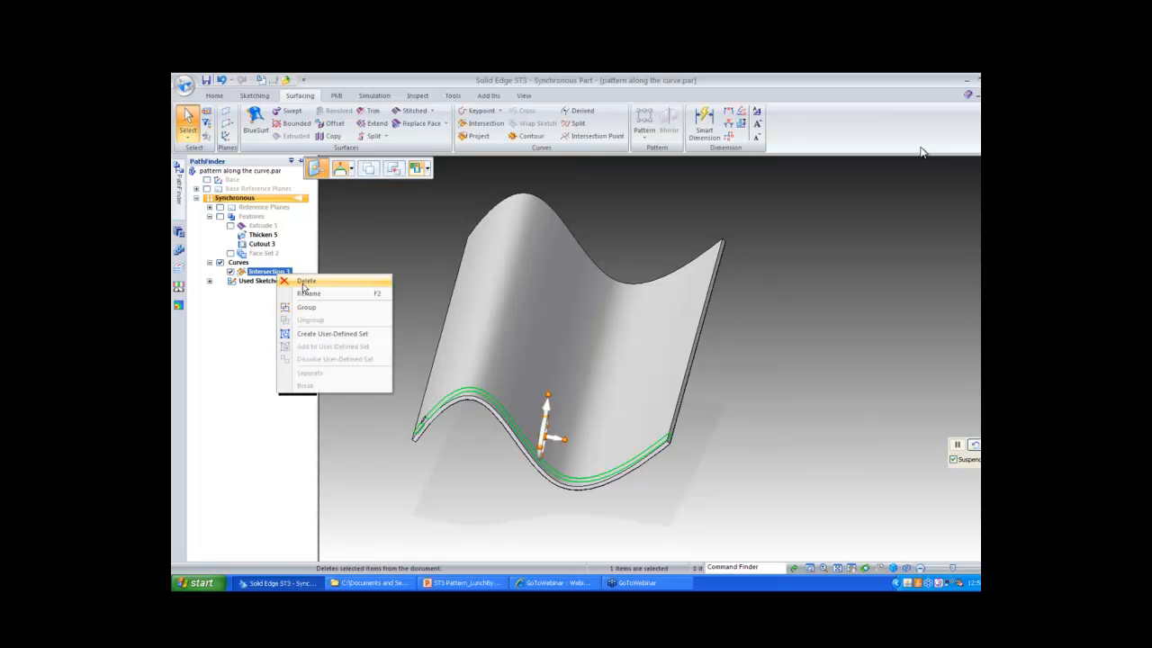
pyautogui.click(304, 285)
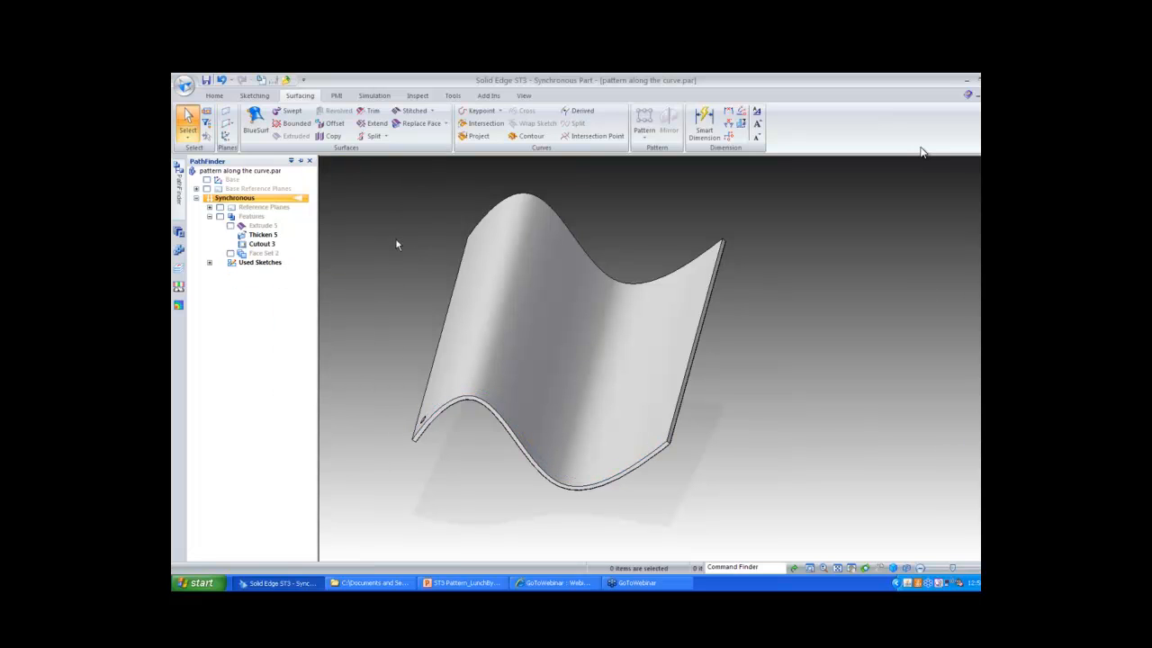
# Display the Front (xz) base reference plane
pyautogui.moveTo(396, 240); pyautogui.dragTo(486, 243, button='middle')
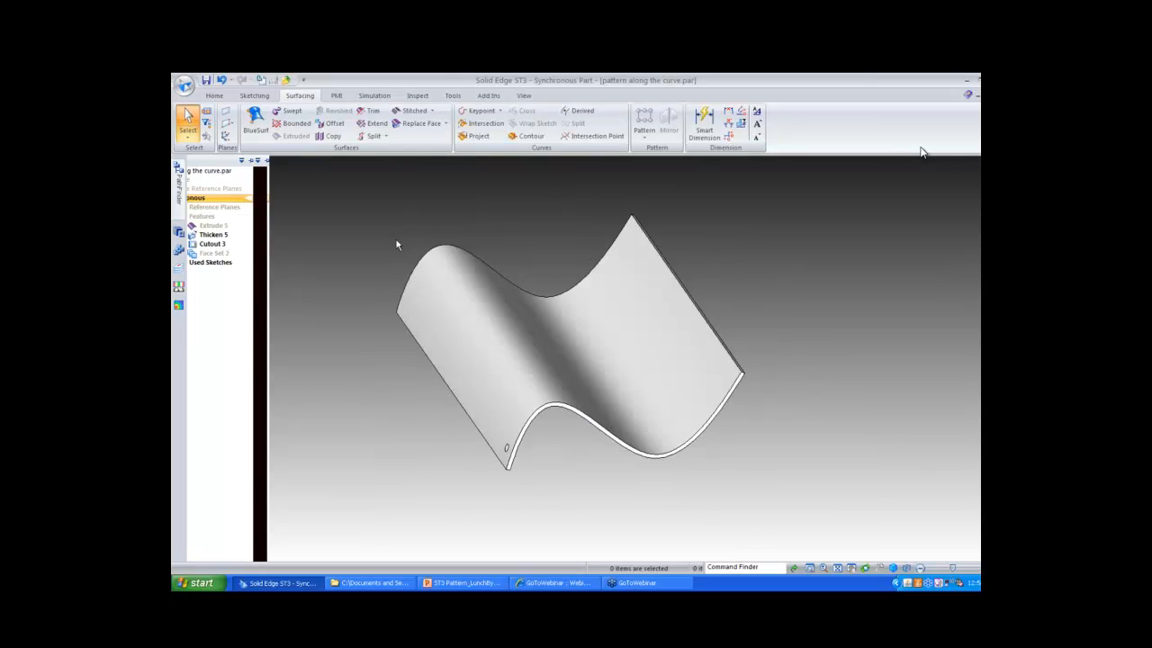
pyautogui.moveTo(396, 240); pyautogui.dragTo(441, 239, button='middle')
pyautogui.click(196, 189)
pyautogui.click(219, 216)
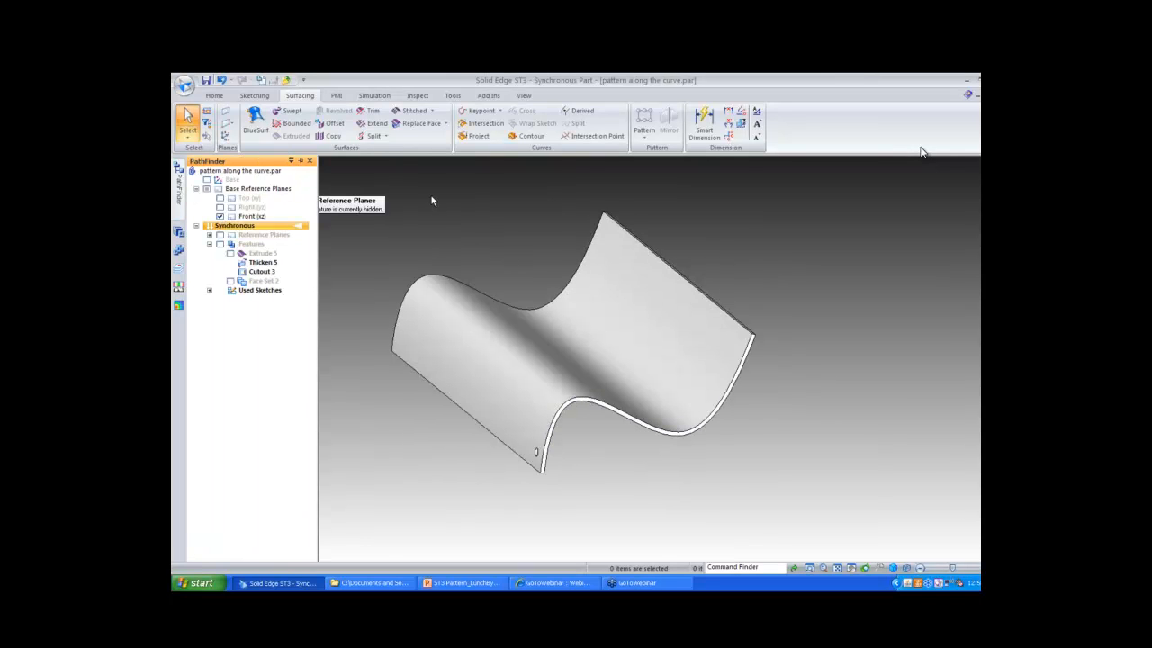
pyautogui.moveTo(463, 203); pyautogui.dragTo(531, 209, button='middle')
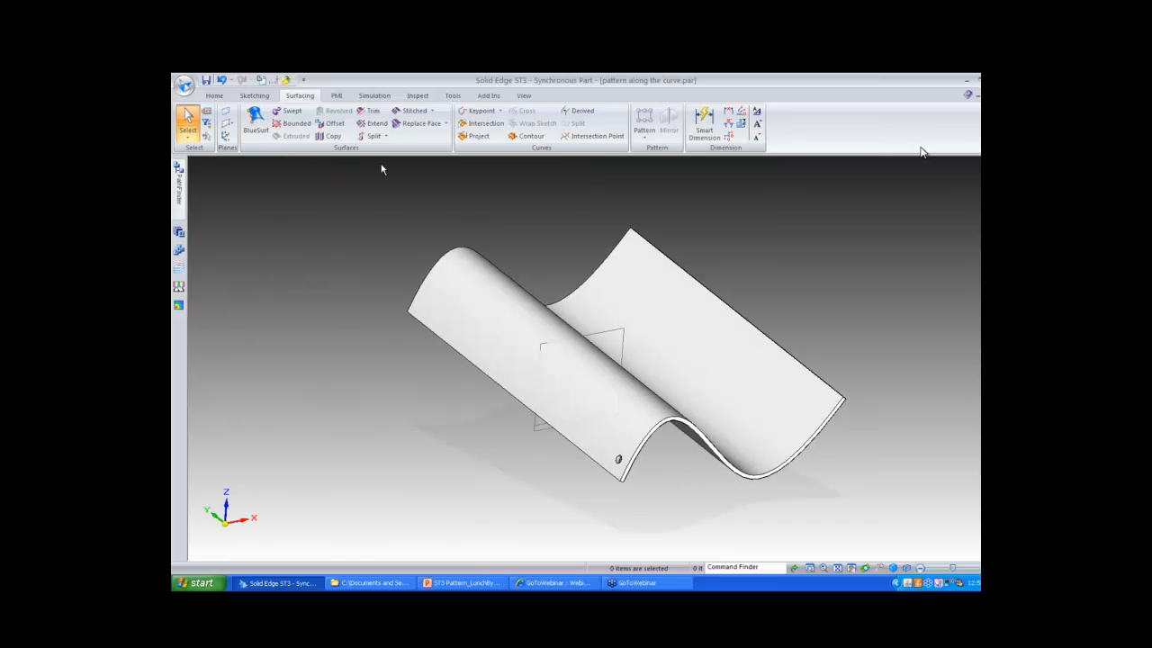
# Create a live section of the wavy sheet on the Front (xz) base reference plane
pyautogui.click(215, 96)
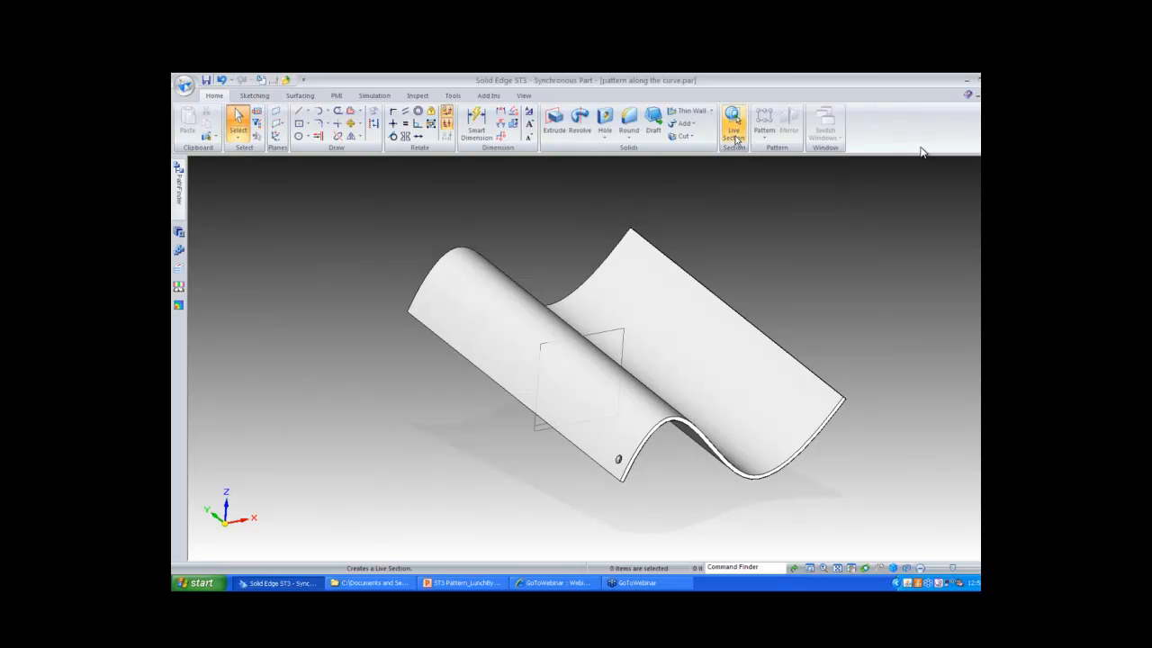
pyautogui.click(735, 126)
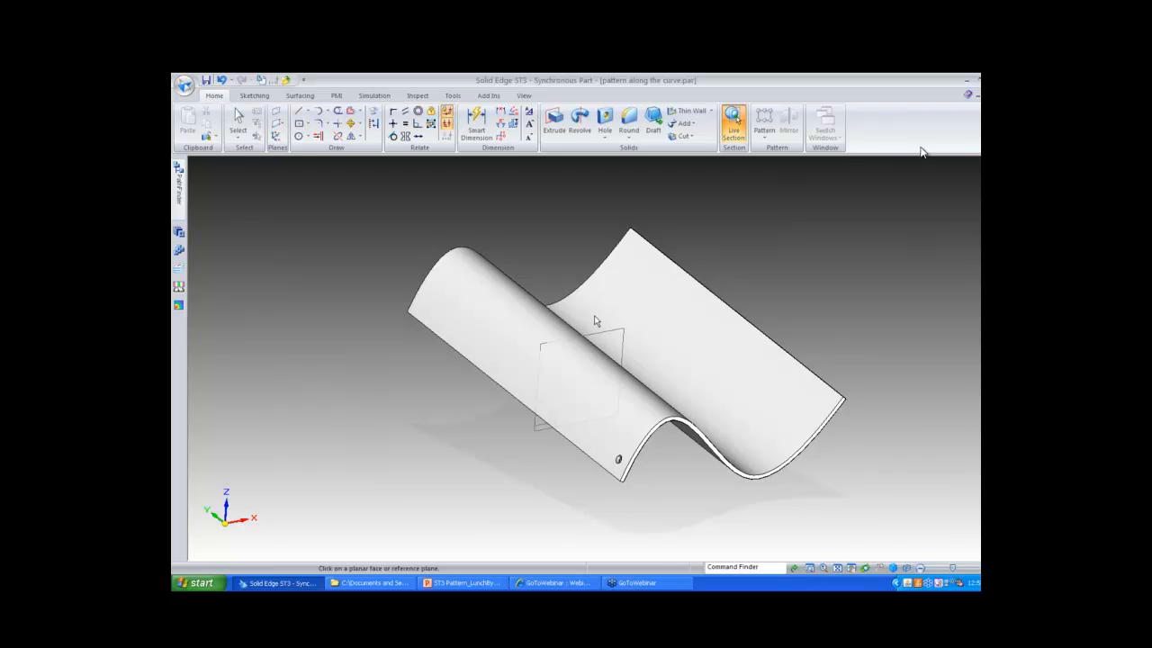
pyautogui.click(616, 343)
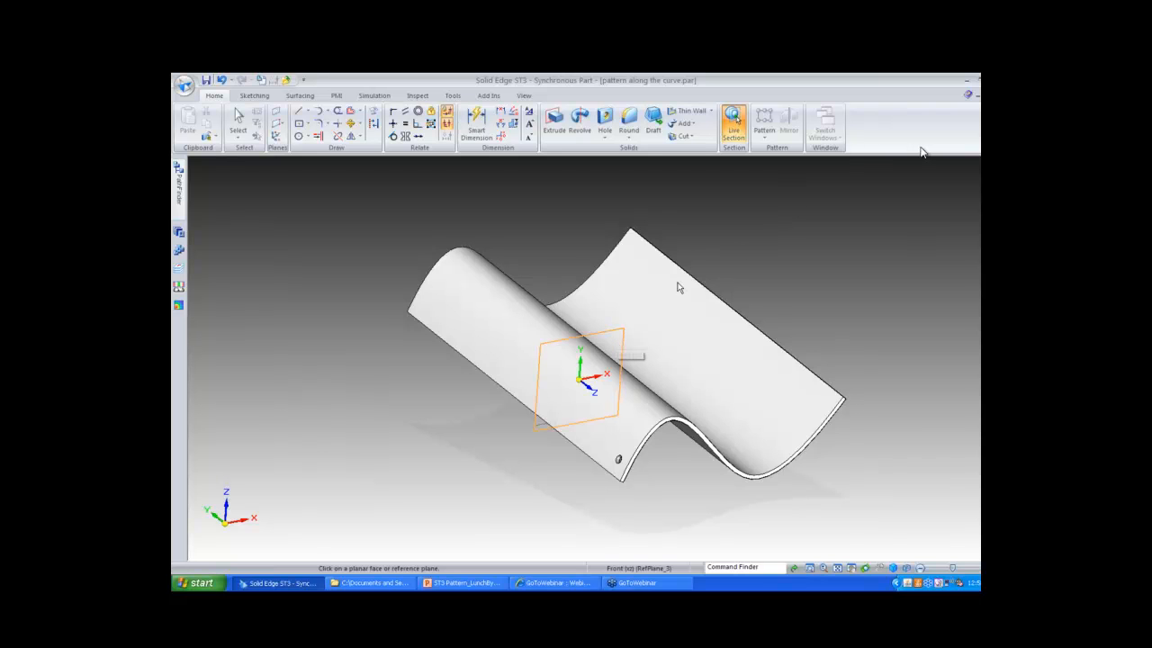
pyautogui.click(738, 211)
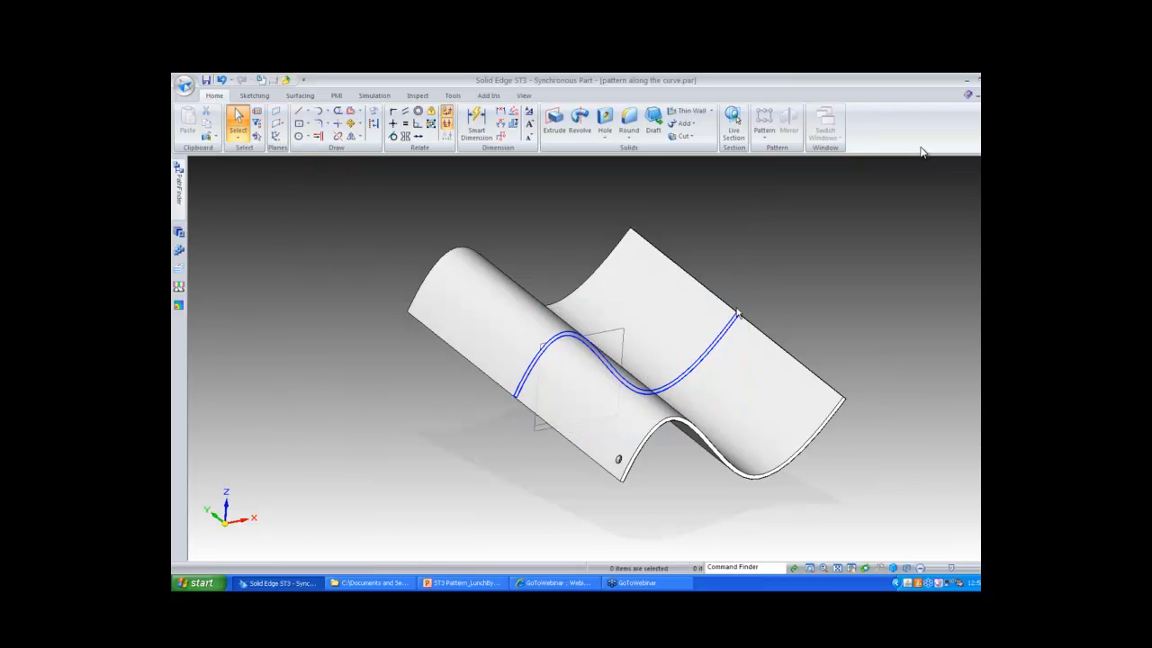
# Move the live section along the sheet until its plane passes through the hole near the corner
pyautogui.rightClick(736, 317)
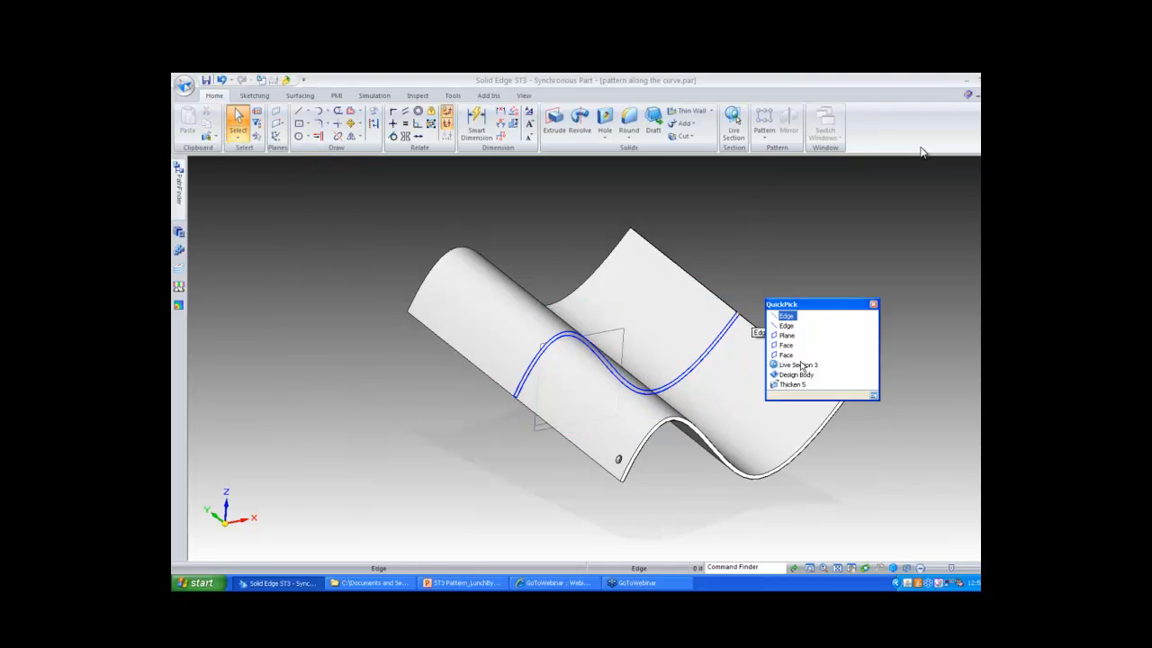
pyautogui.click(783, 362)
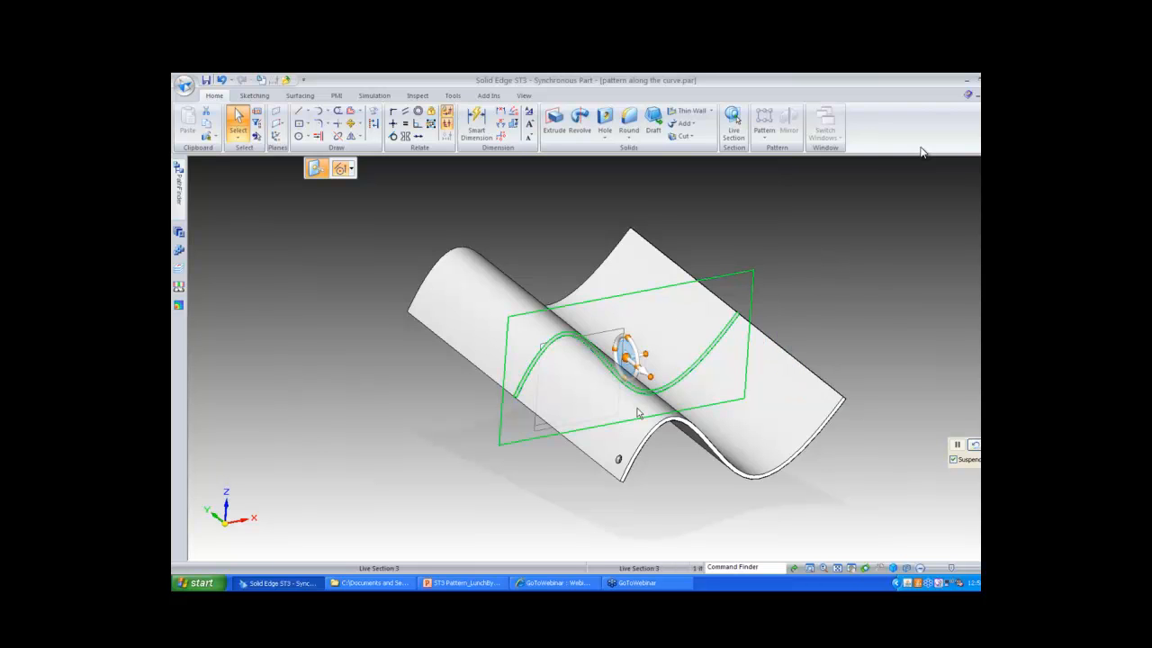
pyautogui.press('Escape')
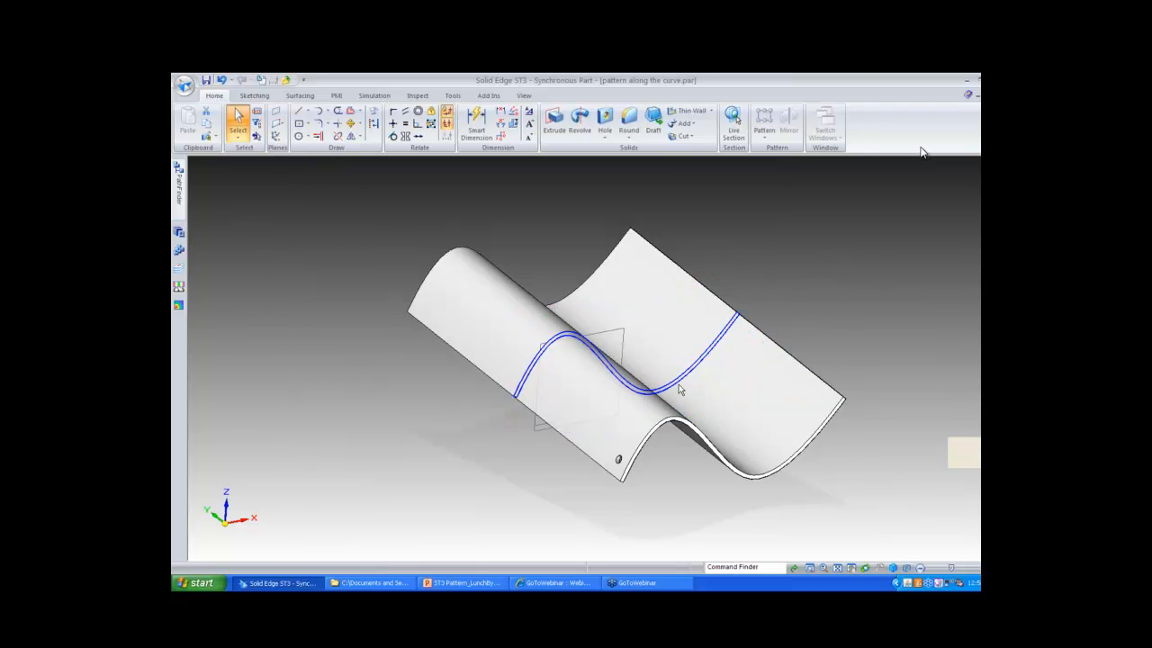
pyautogui.click(682, 388)
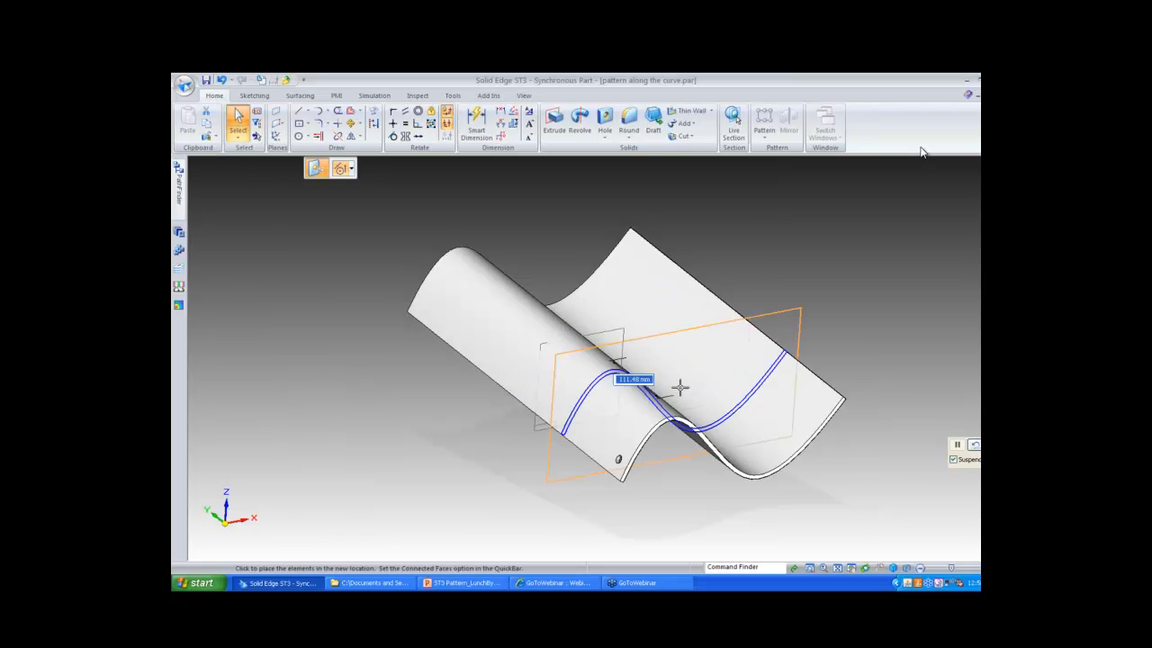
pyautogui.click(620, 458)
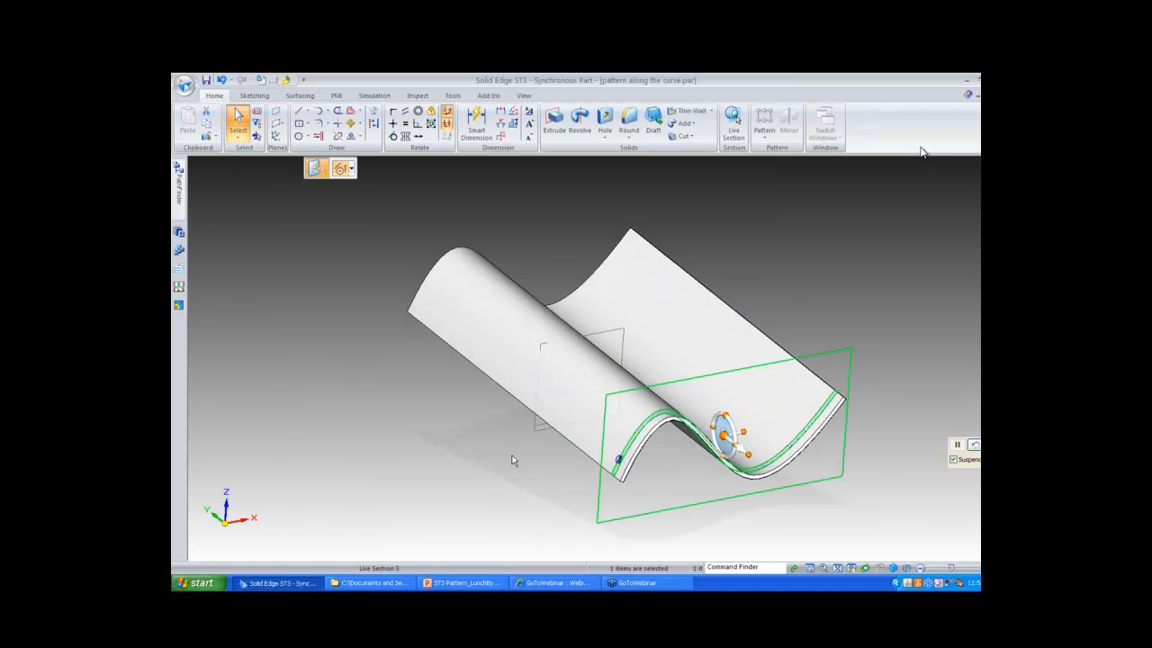
pyautogui.press('Escape')
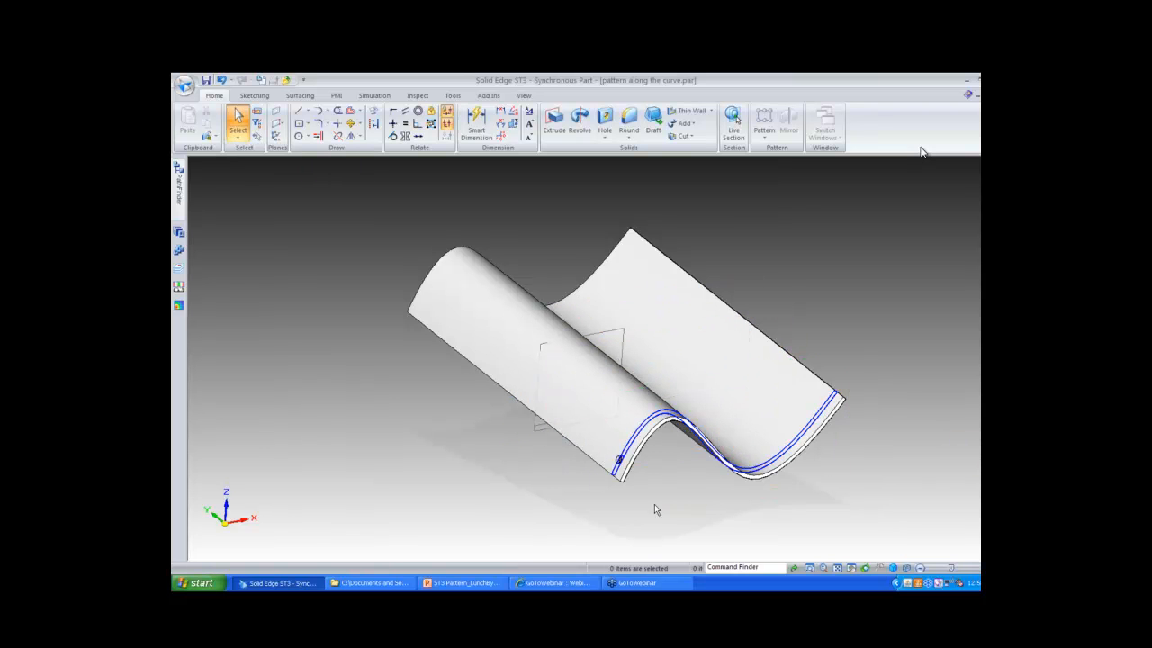
# Update the live section around the hole through the hidden Extrude 5 feature in the model tree
pyautogui.scroll(1, 679, 505)
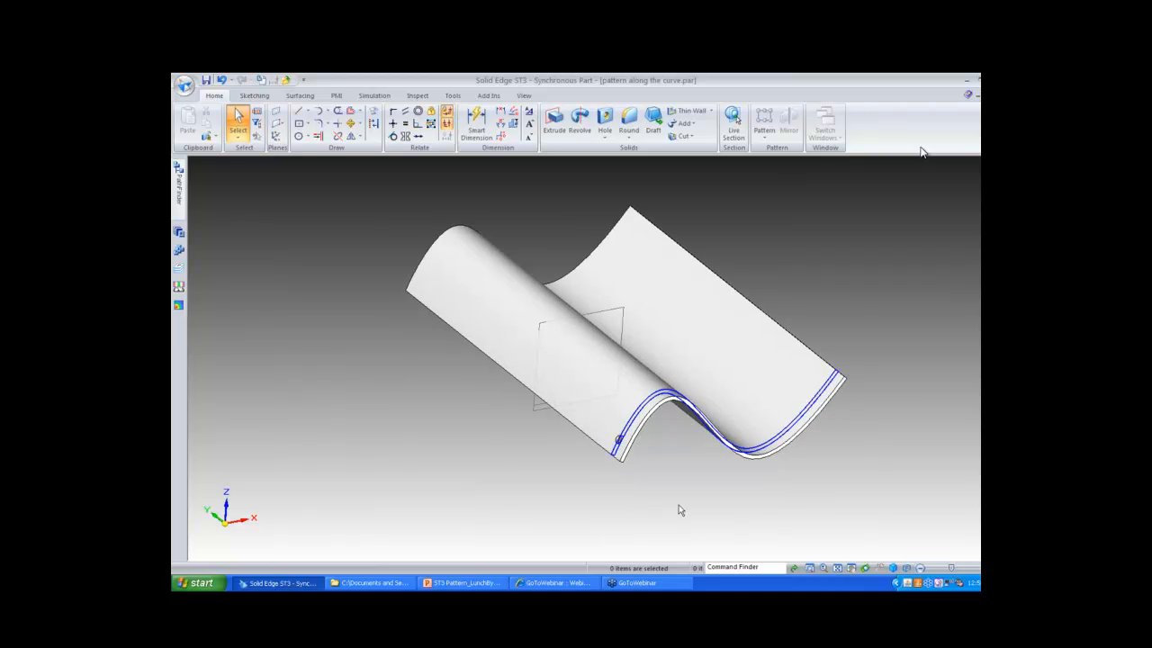
pyautogui.scroll(4, 679, 510)
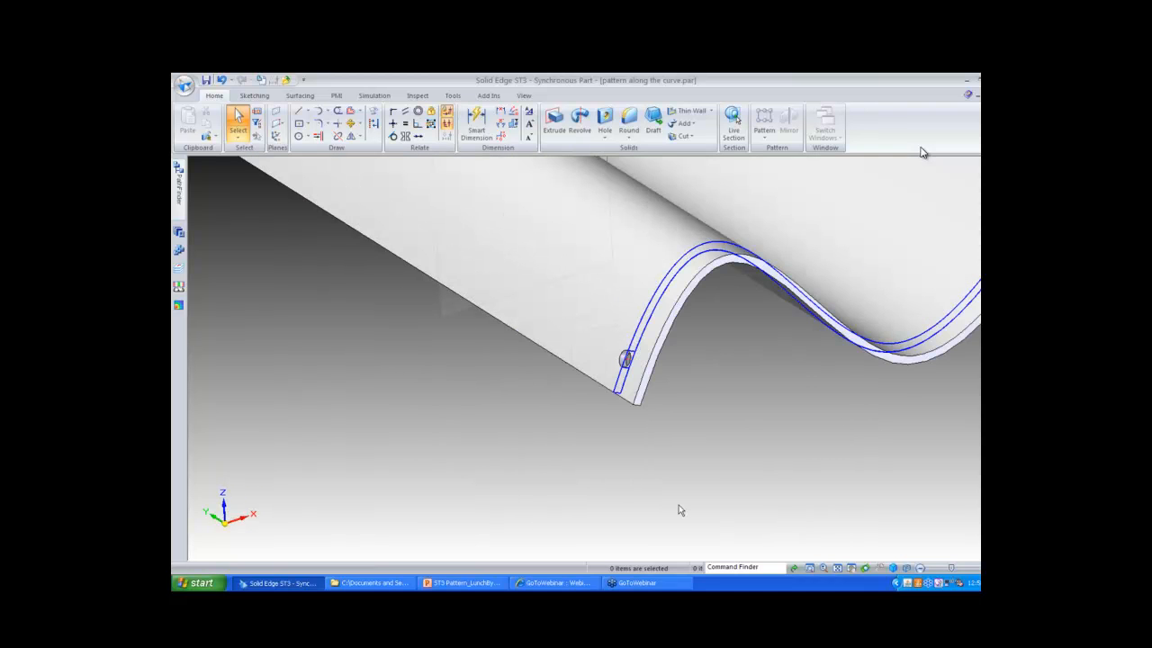
pyautogui.moveTo(680, 510); pyautogui.dragTo(755, 474, button='middle')
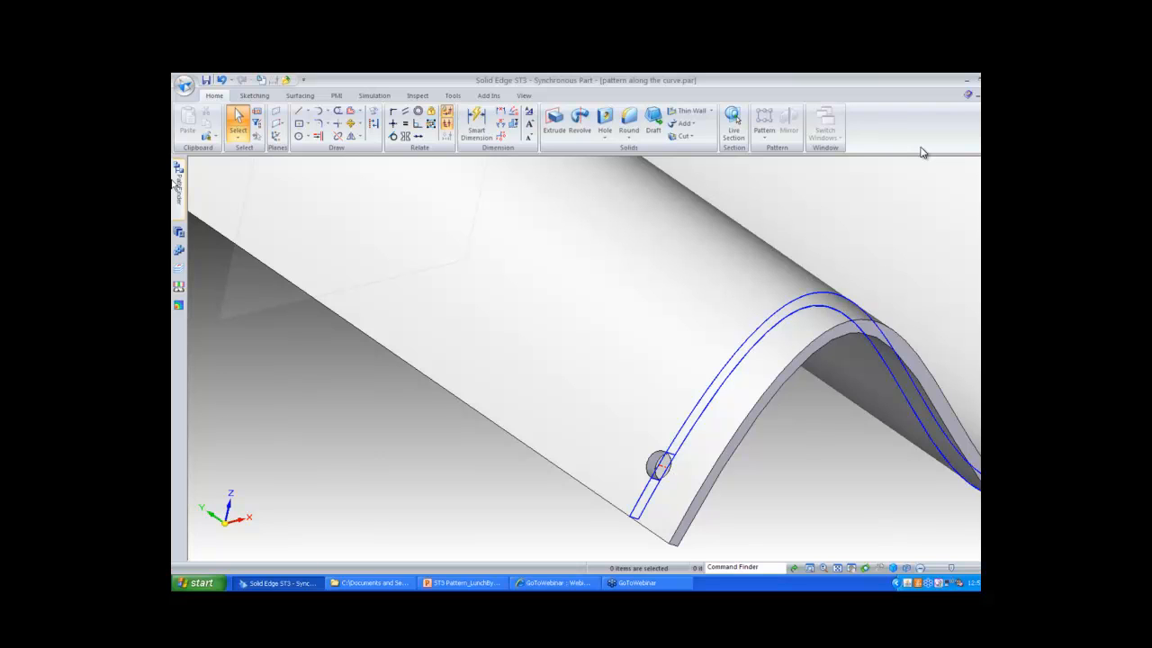
pyautogui.moveTo(177, 185)
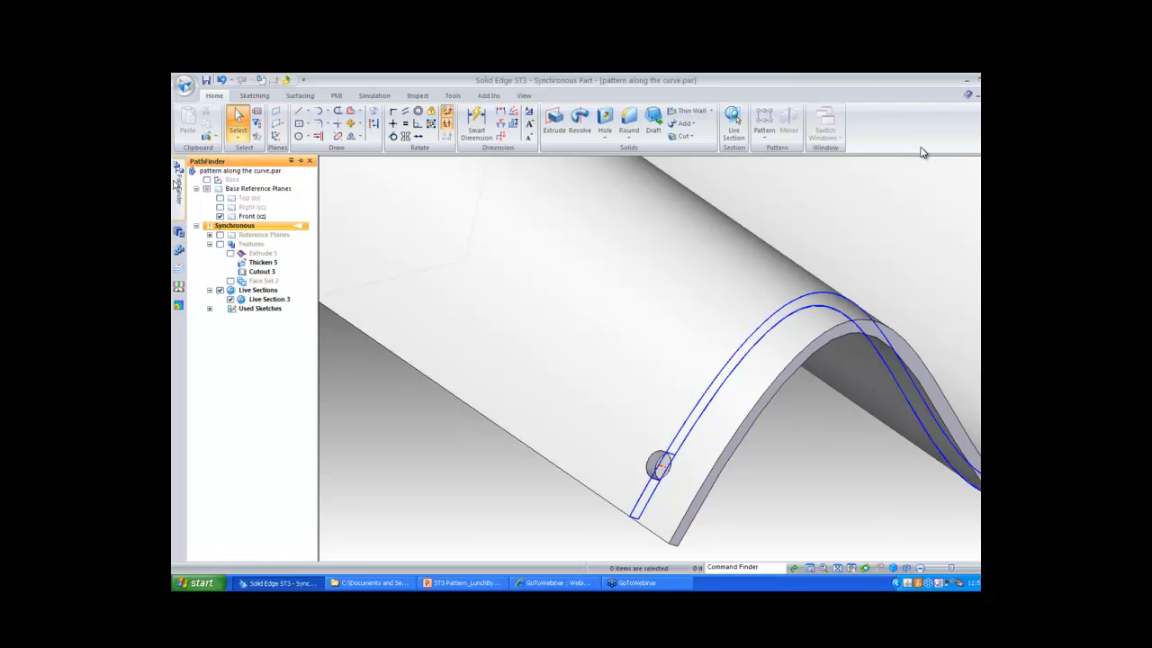
pyautogui.click(258, 256)
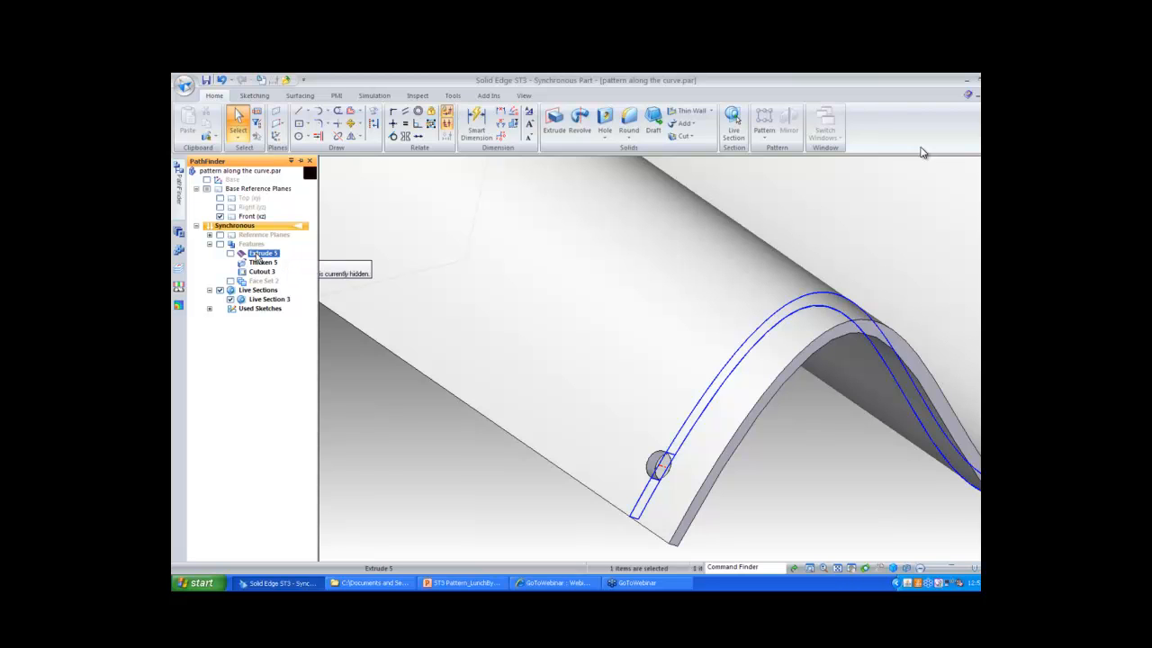
pyautogui.rightClick(257, 255)
pyautogui.click(285, 327)
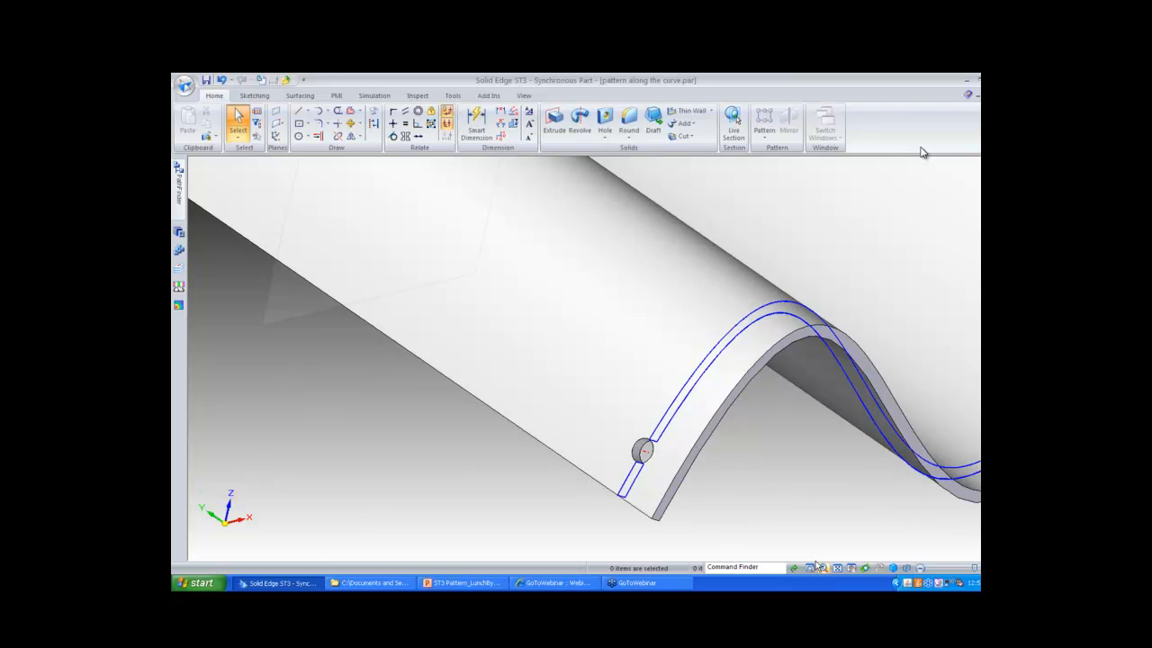
# Start an along-curve pattern of the hole on the upper live section curve, anchored at the hole with its direction along the sheet
pyautogui.scroll(-4, 784, 504)
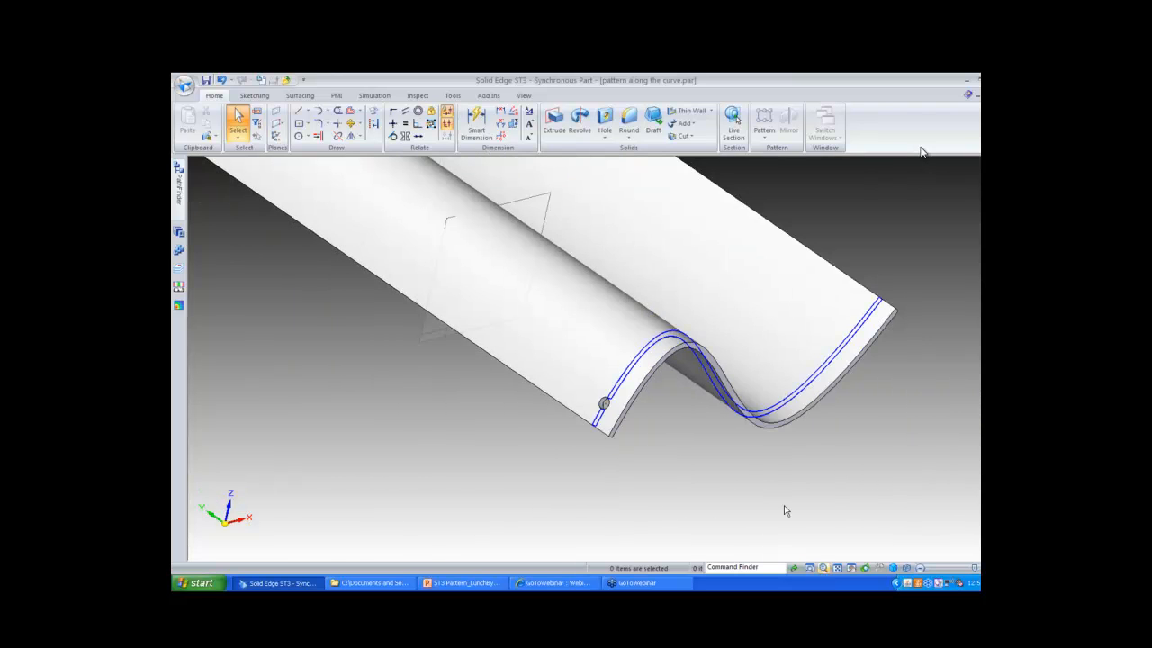
pyautogui.scroll(5, 783, 500)
pyautogui.scroll(-2, 783, 497)
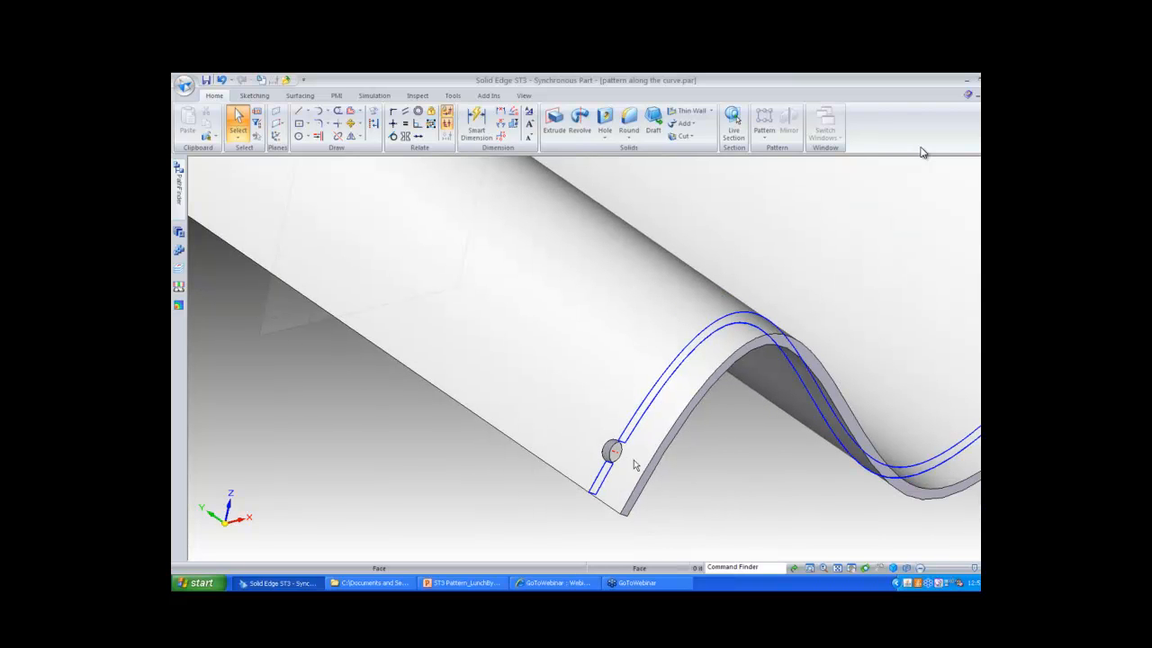
pyautogui.scroll(-1, 645, 464)
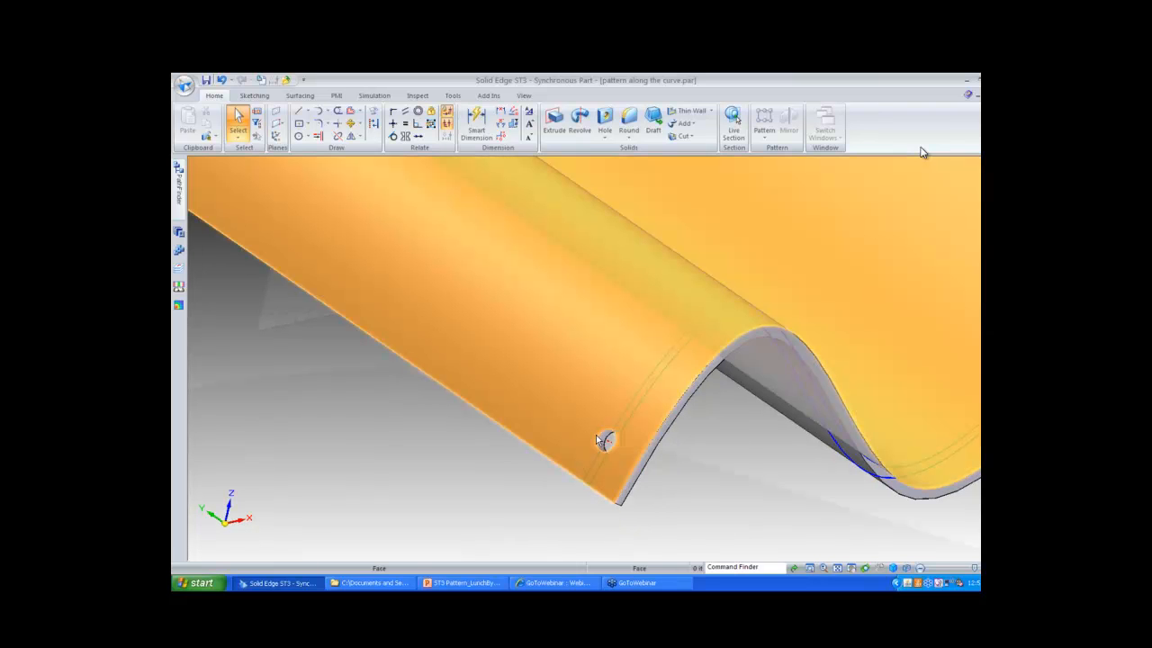
pyautogui.click(596, 435)
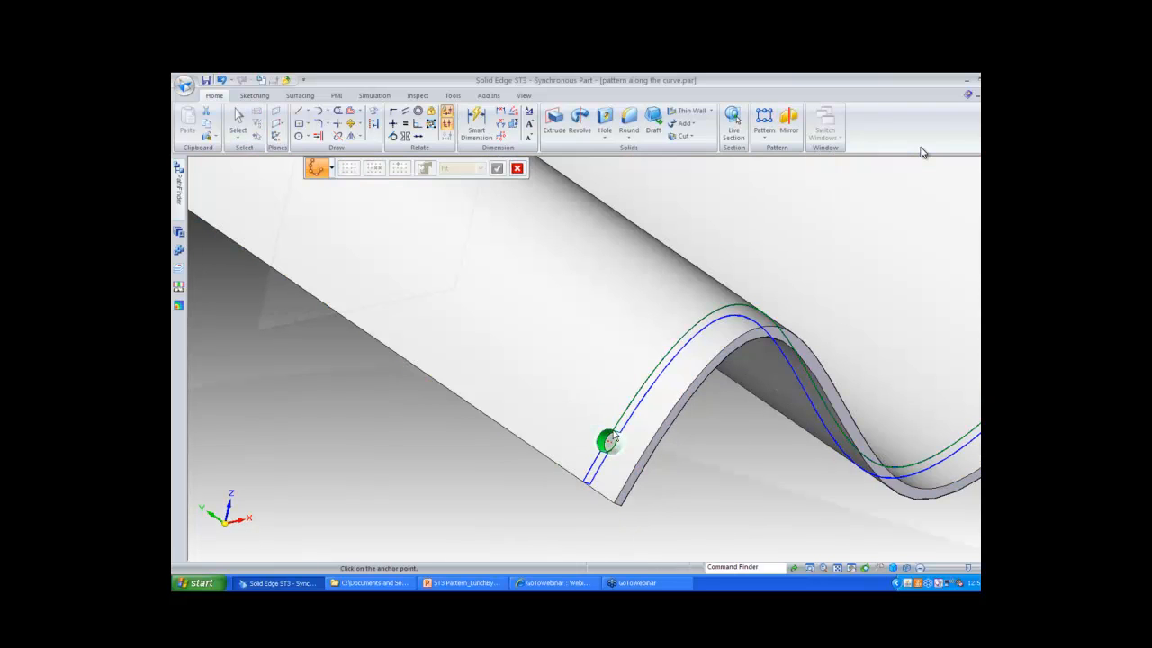
pyautogui.click(618, 350)
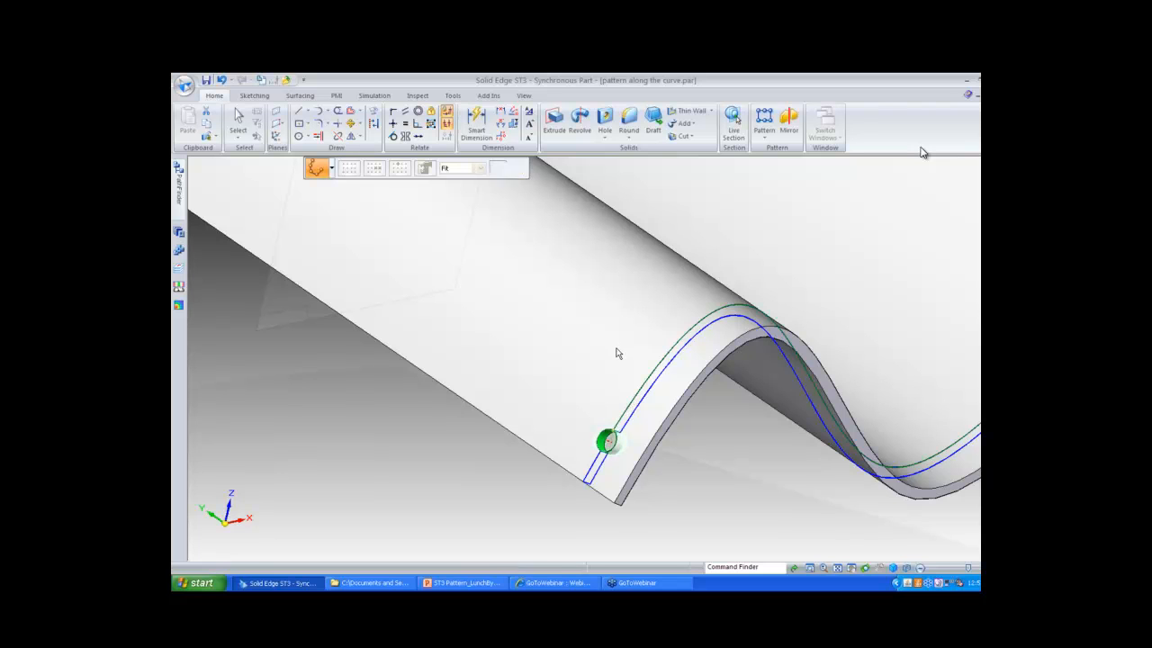
# Complete the hole pattern along the live section curve as Fill with a spacing of 125 mm
pyautogui.click(481, 169)
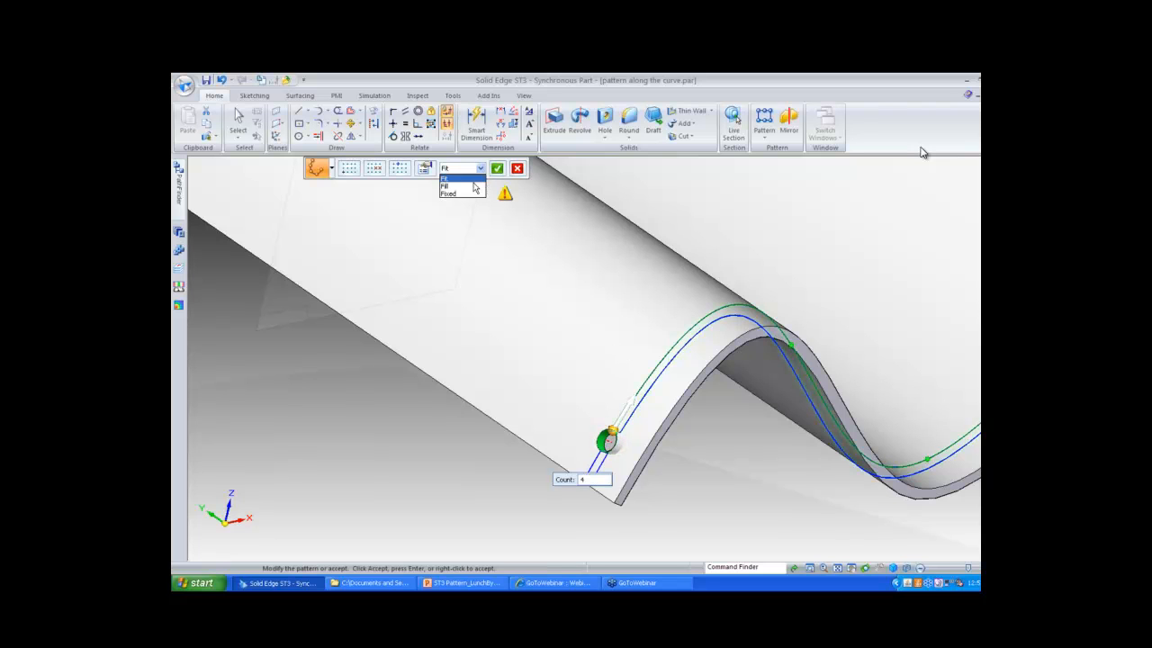
pyautogui.click(454, 184)
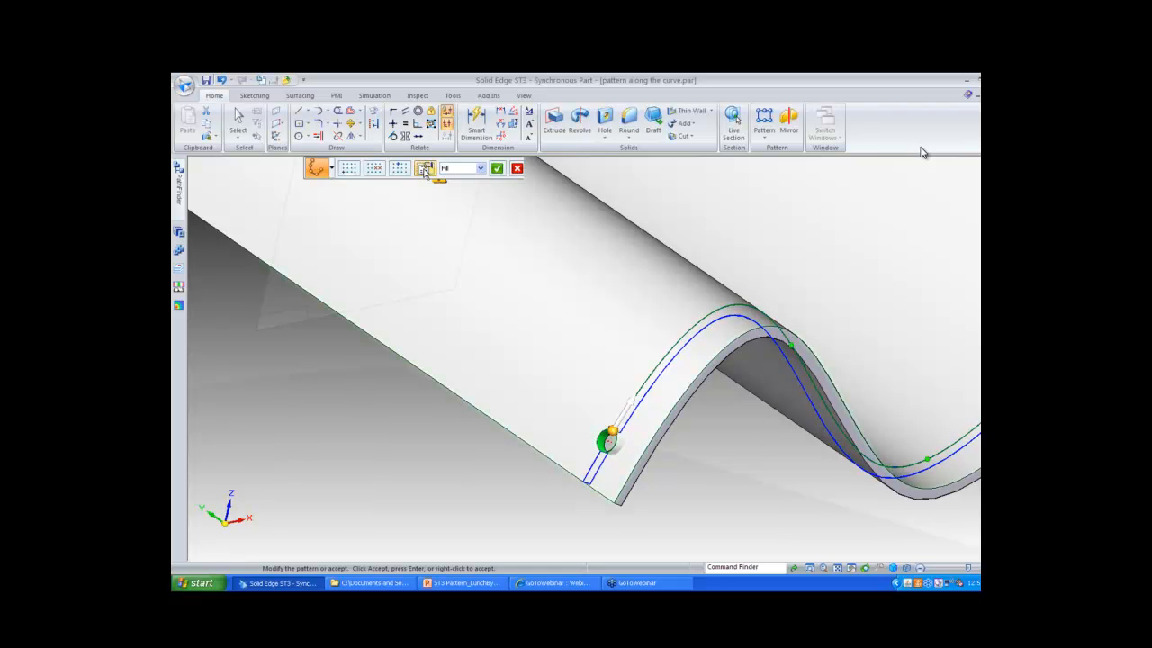
pyautogui.click(425, 170)
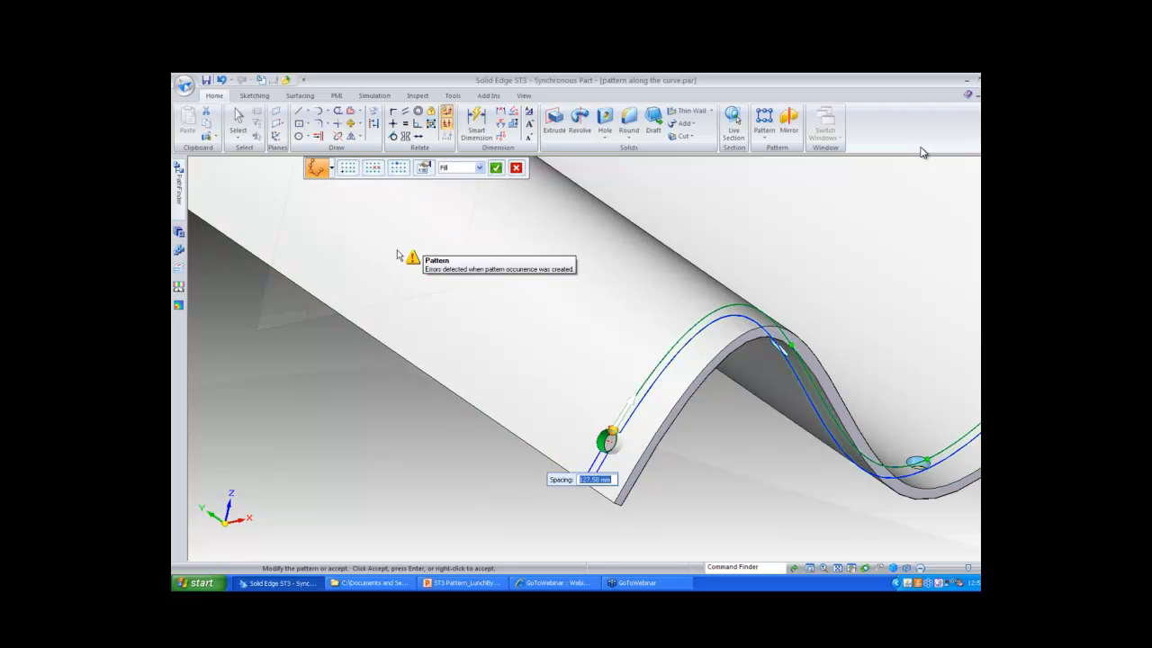
pyautogui.write('125')
pyautogui.press('Return')
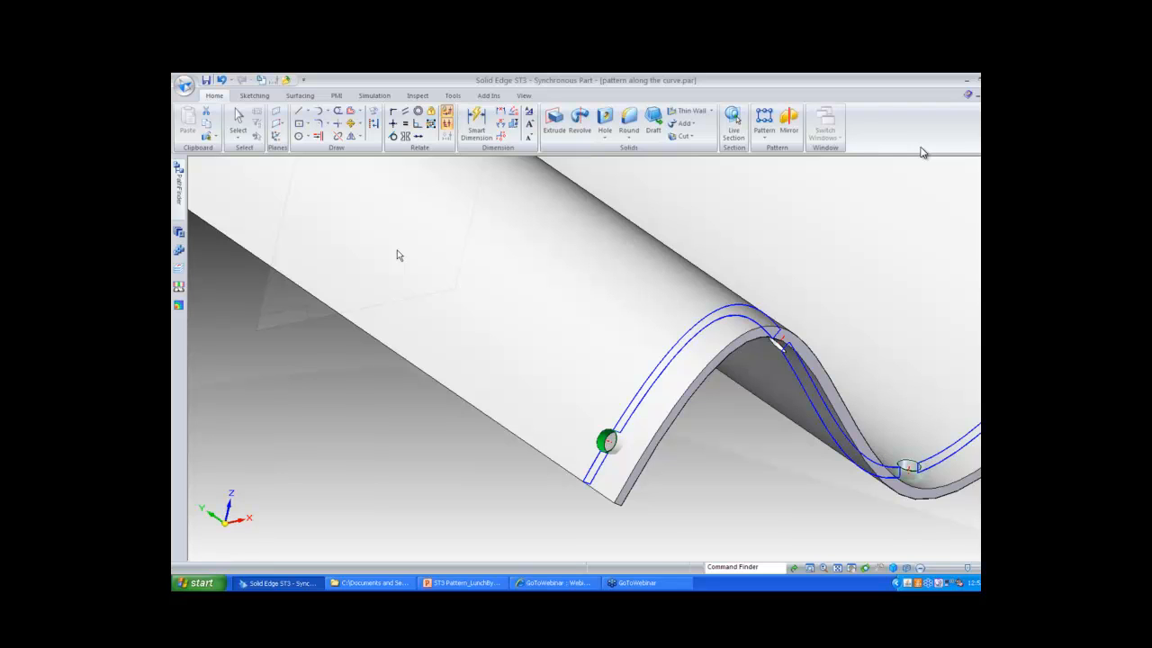
pyautogui.press('Escape')
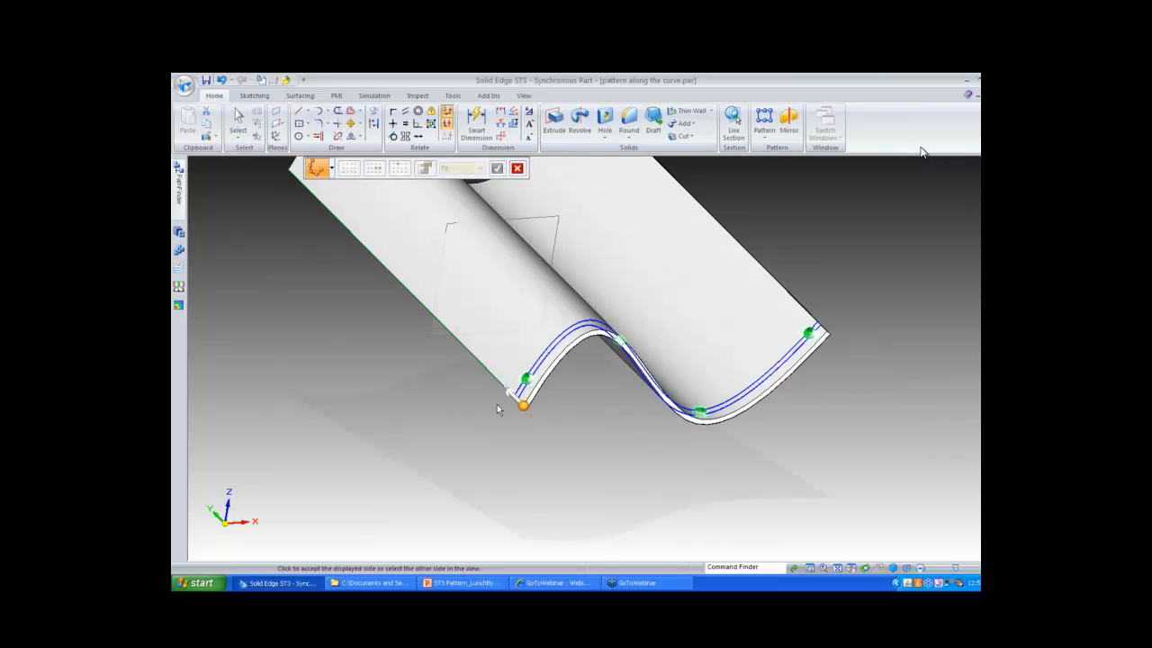
# Pattern the row of holes along the straight edge as Fill with Full transformation by curve position, keeping the default spacing
pyautogui.click(499, 406)
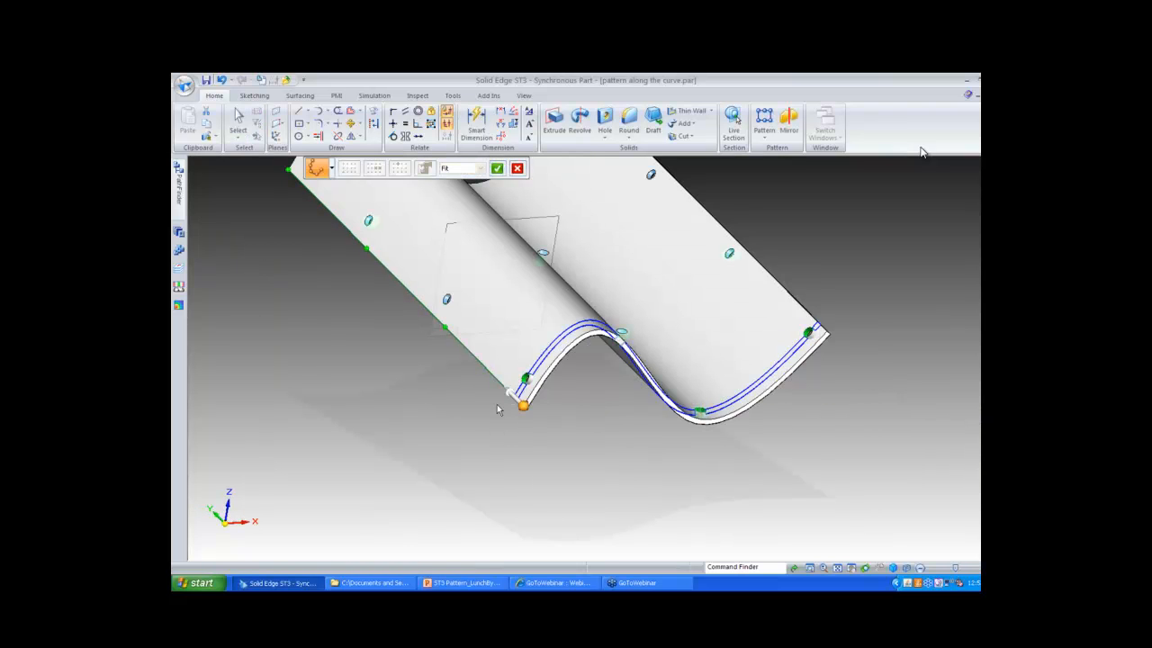
pyautogui.click(480, 170)
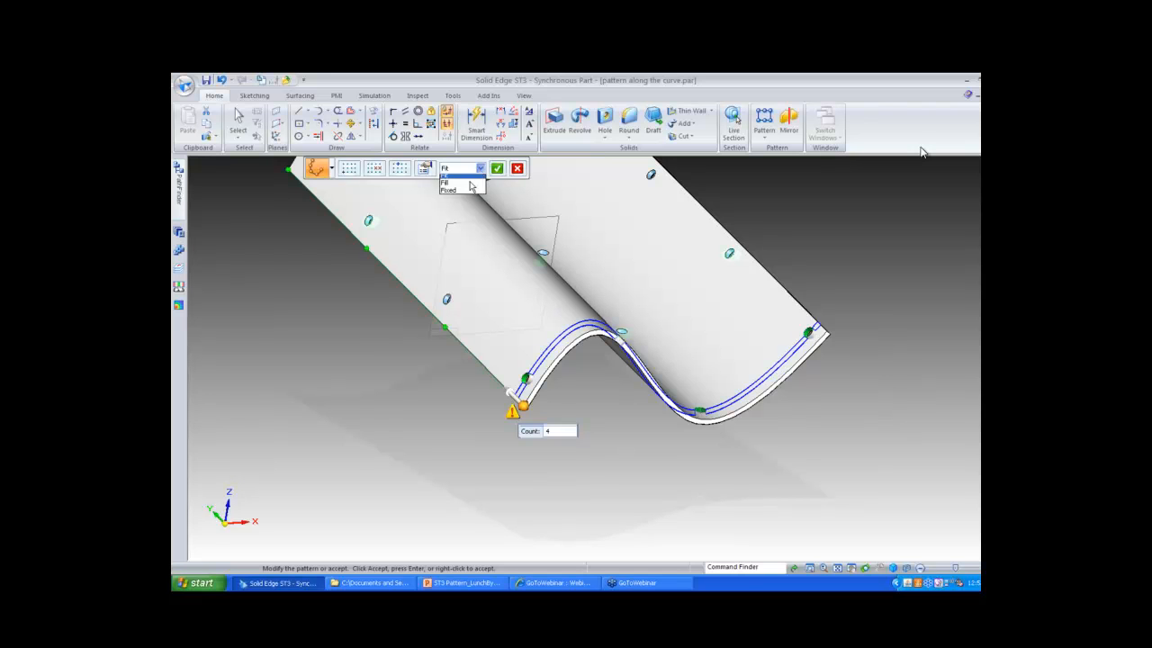
pyautogui.click(468, 192)
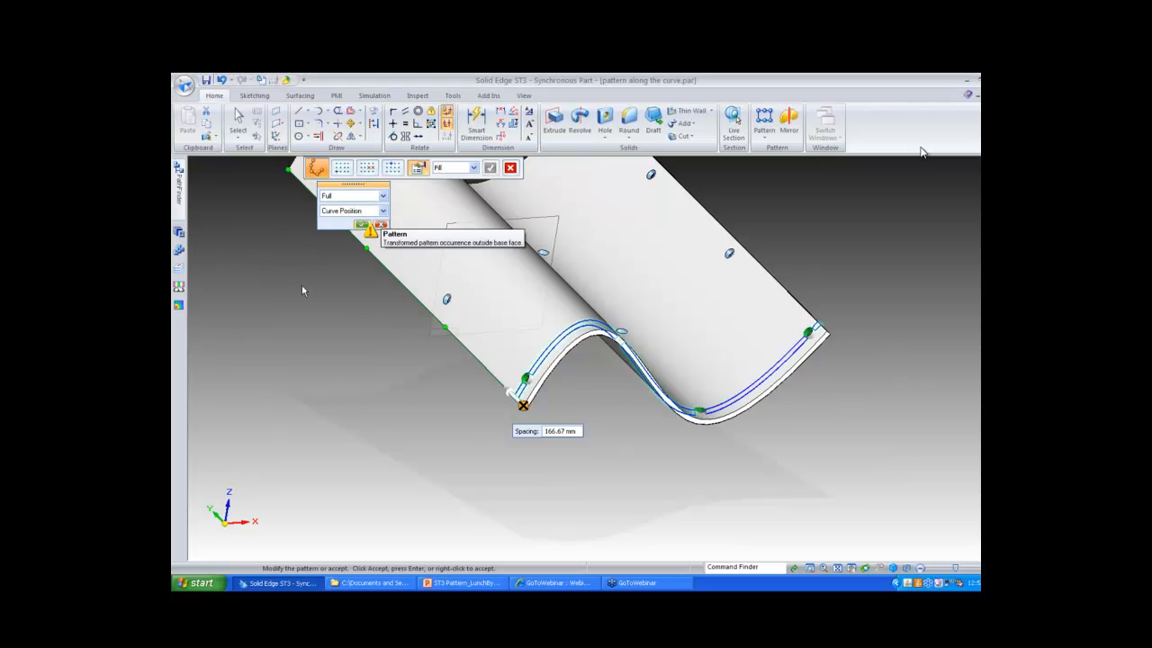
pyautogui.click(361, 224)
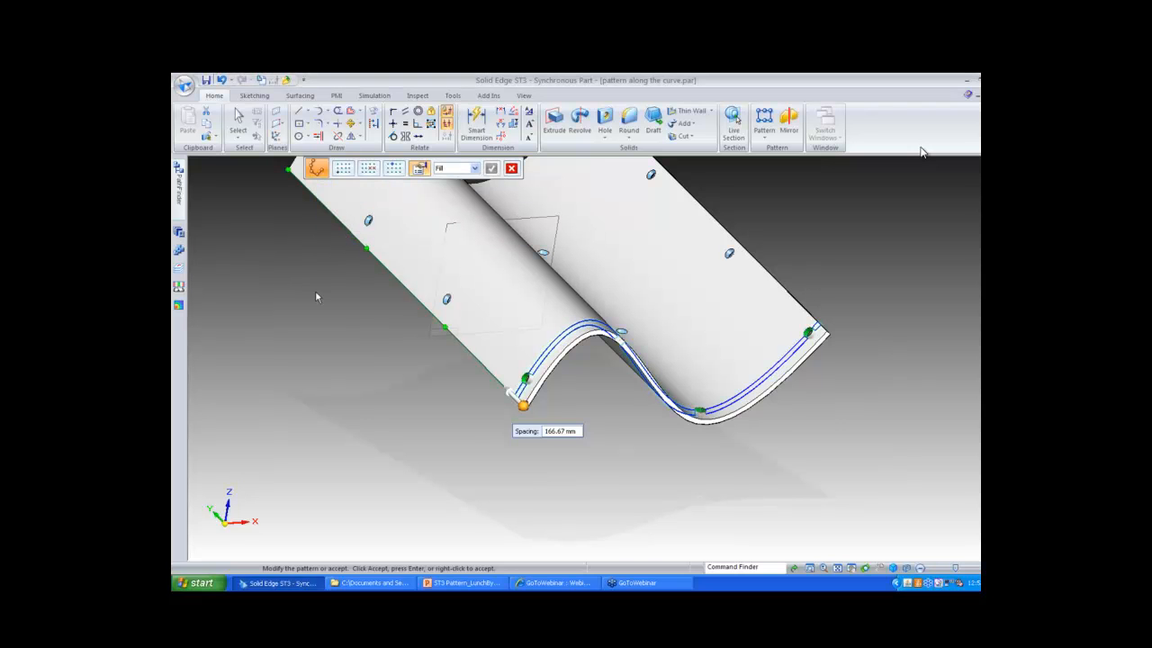
pyautogui.press('Return')
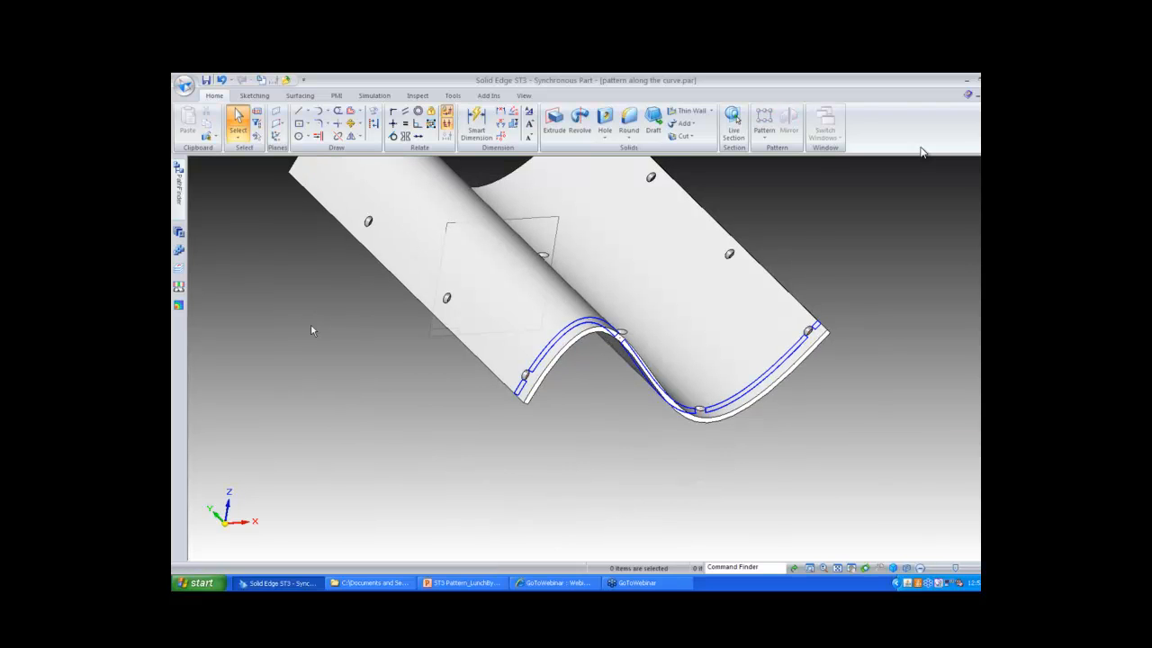
pyautogui.moveTo(311, 325); pyautogui.dragTo(821, 274, button='middle')
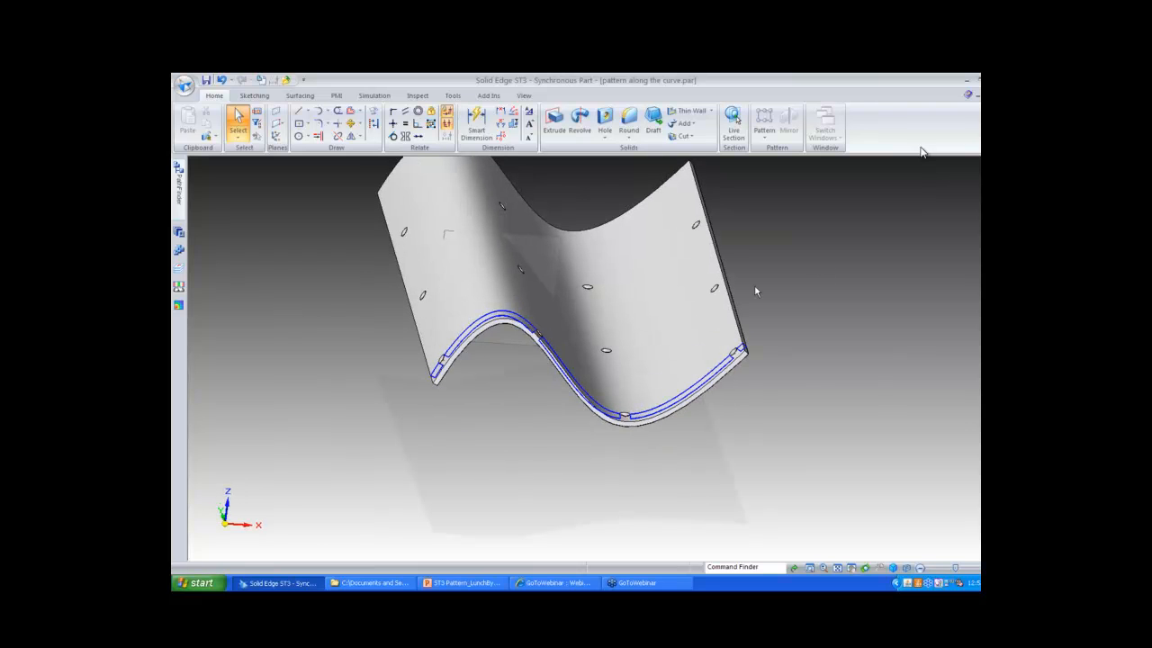
# Close the pattern along the curve part and browse to the 1Fundamental folder for an existing document
pyautogui.click(599, 376)
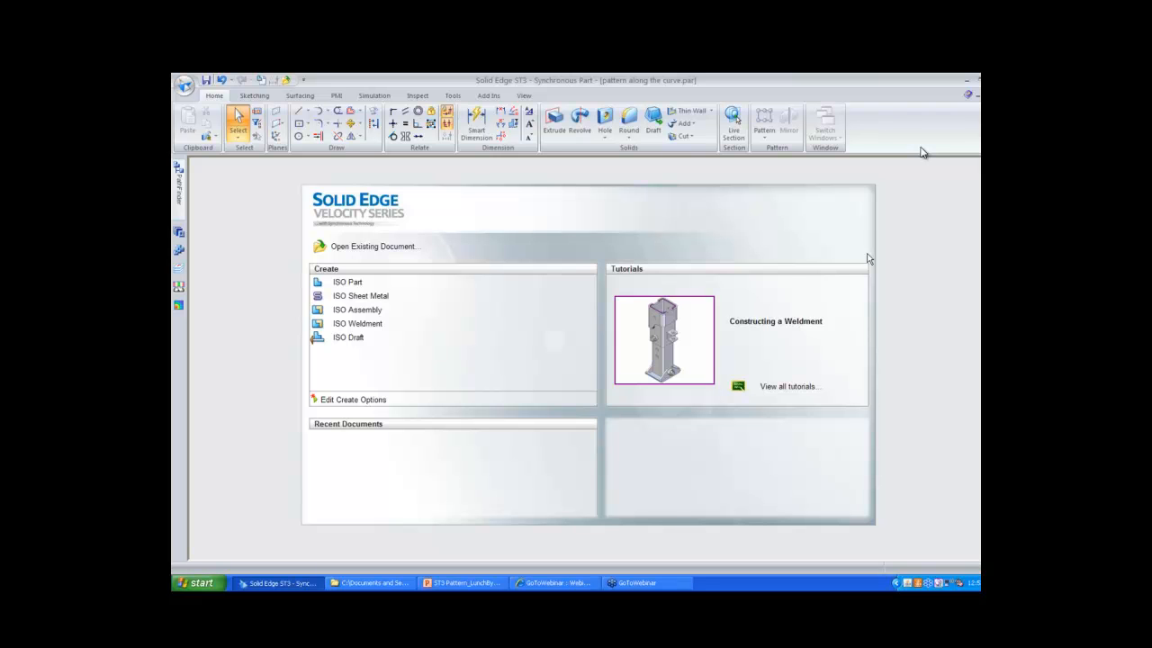
pyautogui.click(375, 247)
pyautogui.click(486, 195)
pyautogui.click(450, 210)
pyautogui.doubleClick(426, 240)
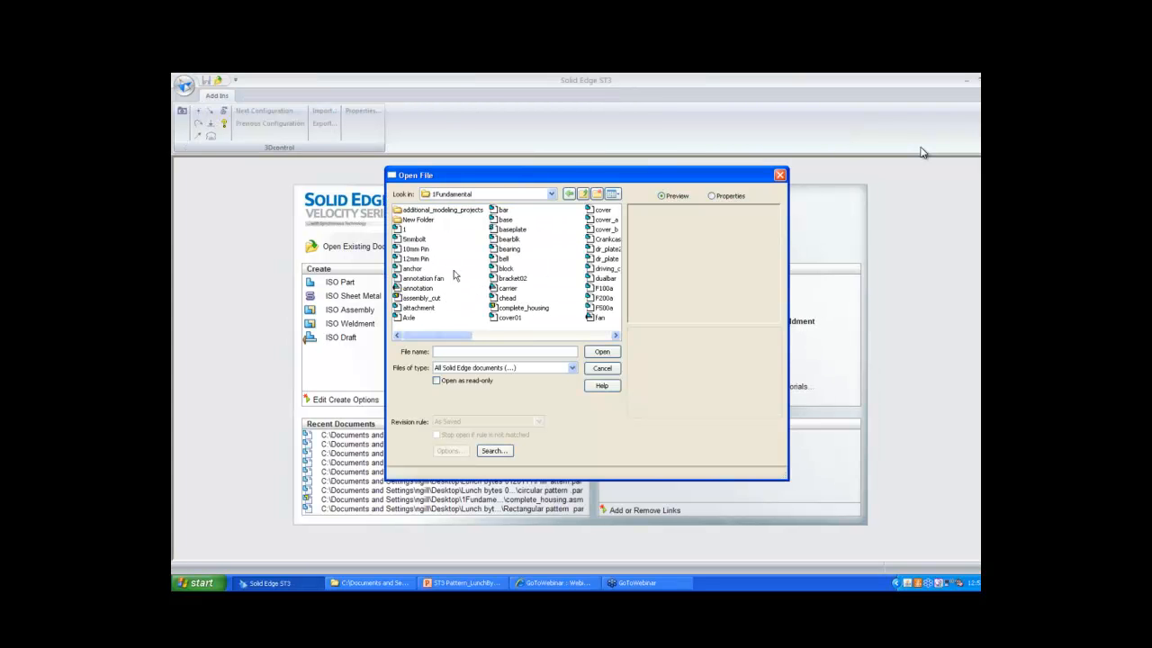
# Filter the file list to assembly documents and open the complete_housing assembly
pyautogui.click(501, 369)
pyautogui.click(496, 385)
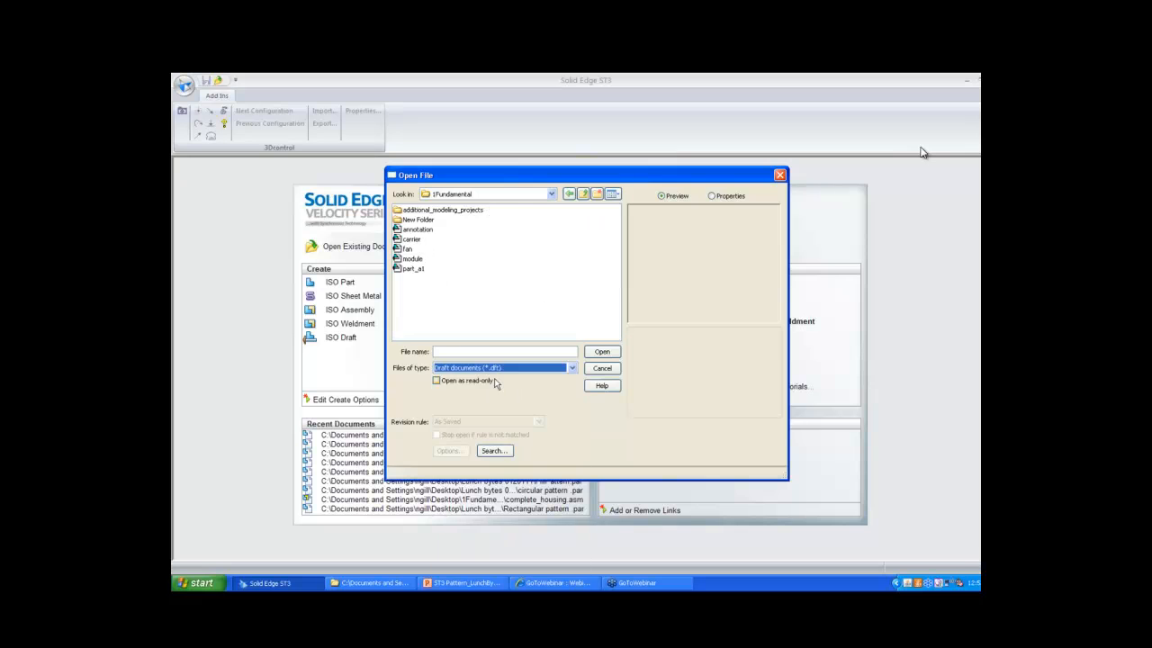
pyautogui.click(498, 372)
pyautogui.click(490, 378)
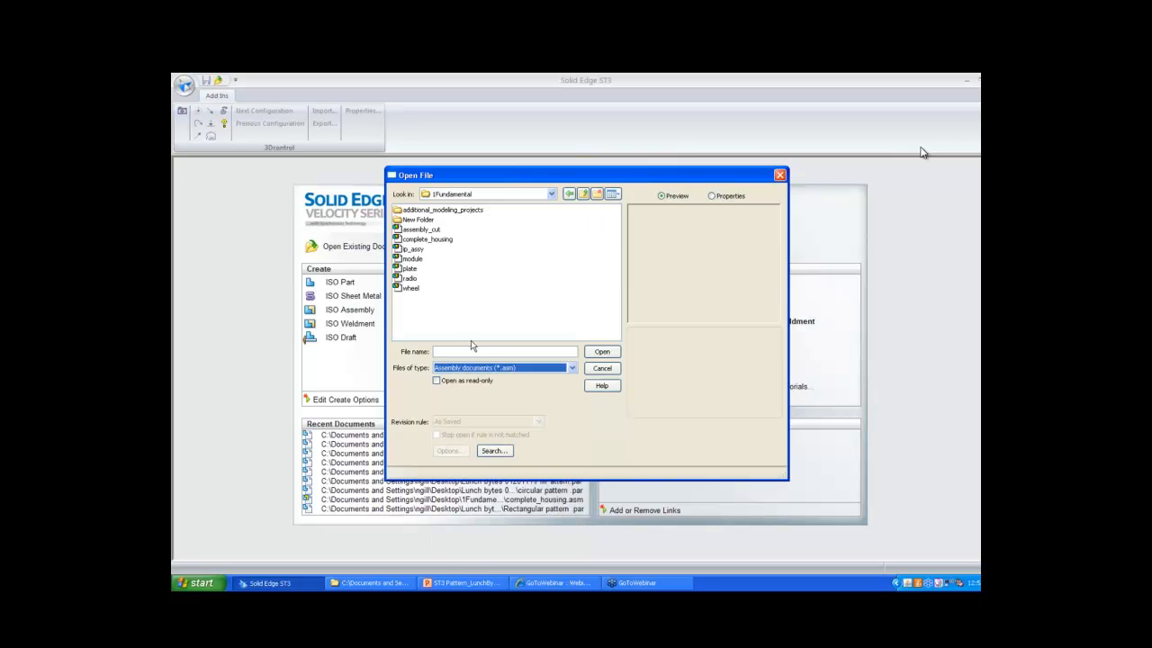
pyautogui.click(427, 240)
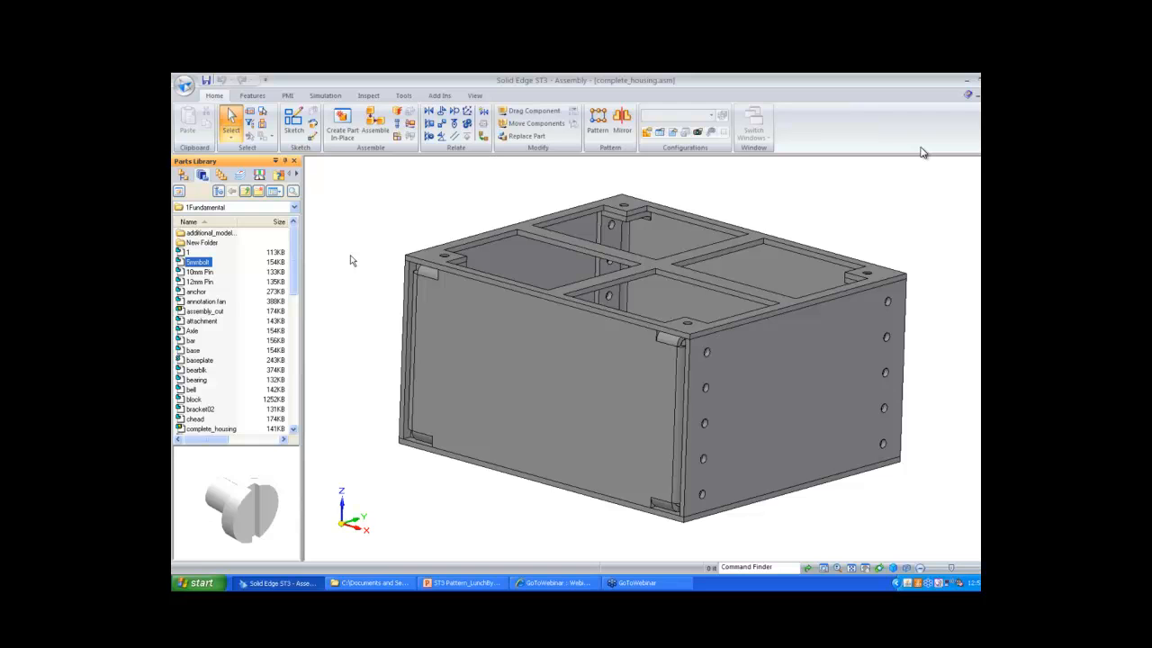
# Place the 5mmbolt part from the parts library in the side panel's uppermost hole nearest the front corner
pyautogui.moveTo(197, 263); pyautogui.dragTo(939, 405)
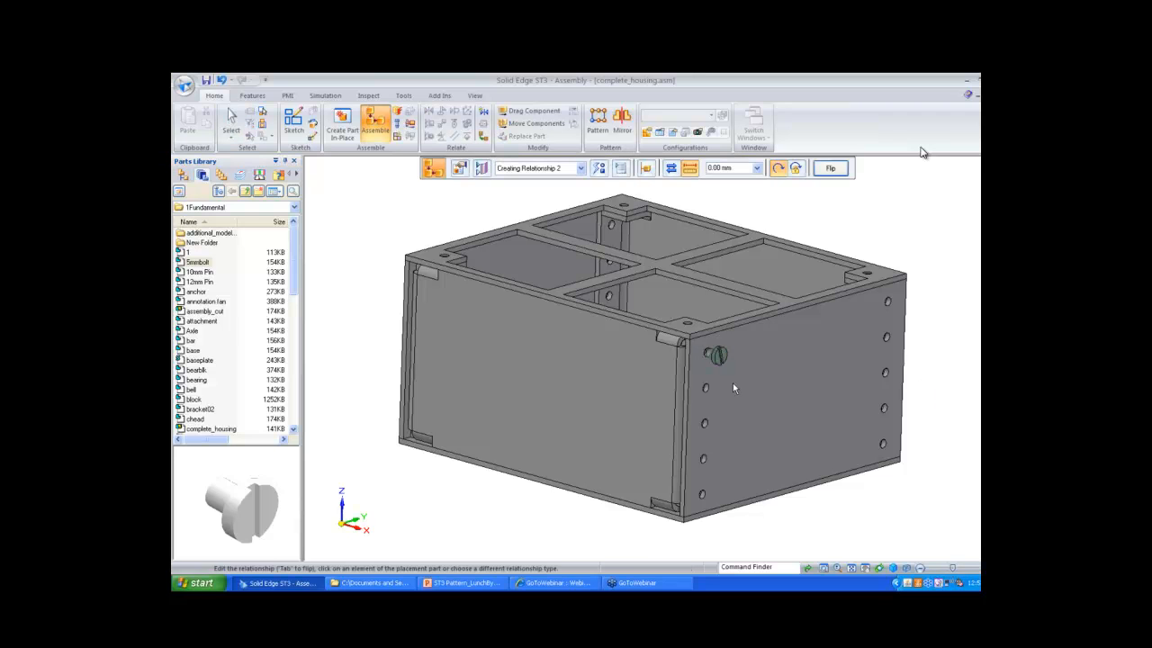
pyautogui.click(711, 361)
pyautogui.click(733, 380)
pyautogui.press('Escape')
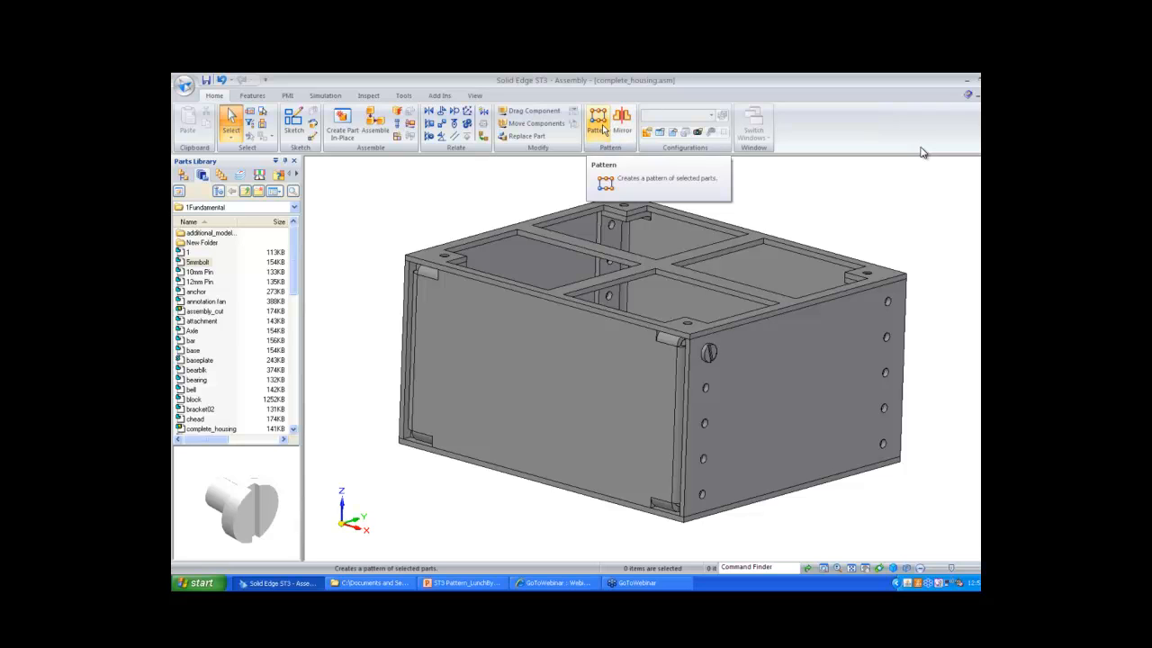
# Pattern the placed bolt across the side panel's holes, using the panel's existing hole pattern with the bolted hole as reference
pyautogui.click(601, 127)
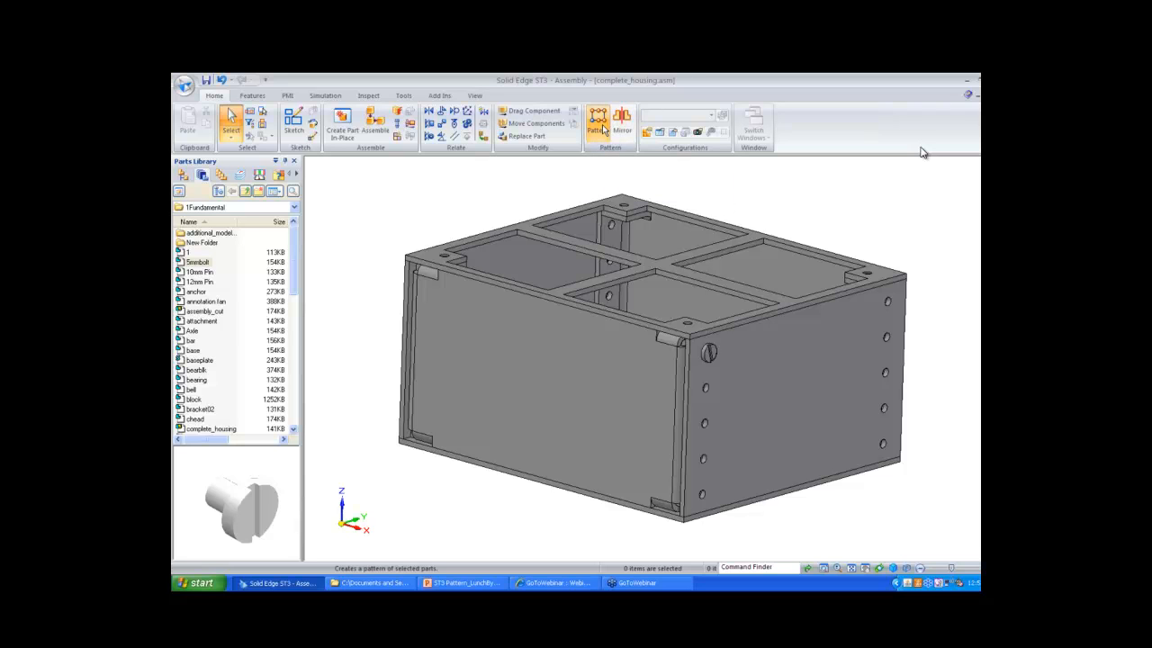
pyautogui.click(717, 352)
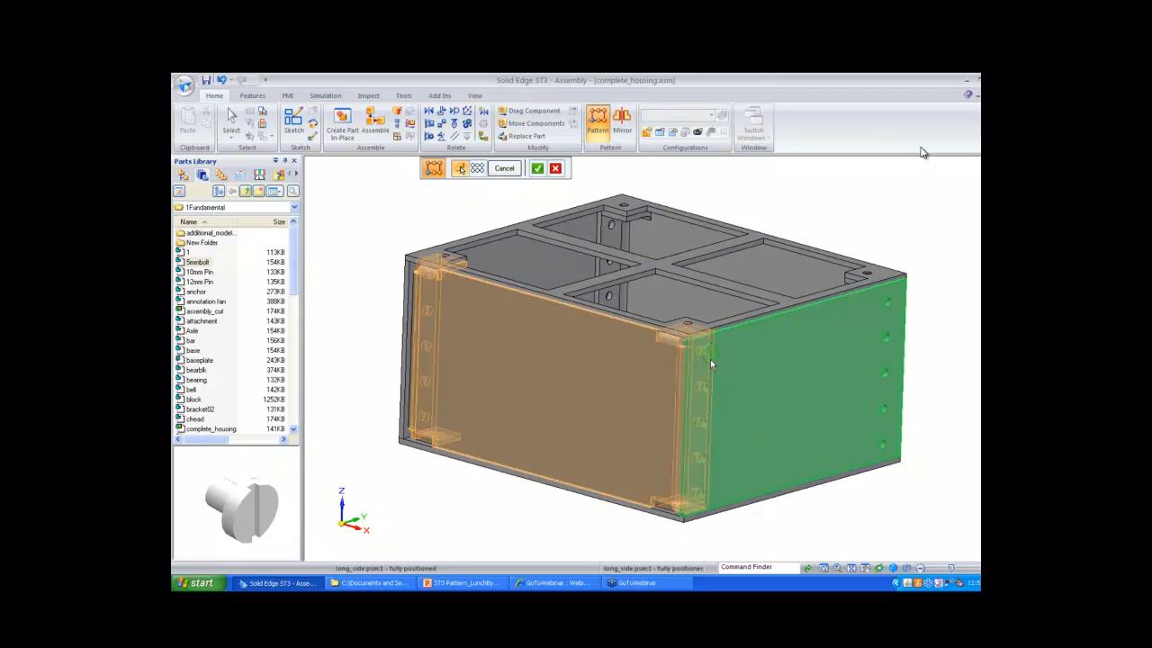
pyautogui.rightClick(729, 363)
pyautogui.click(710, 357)
pyautogui.click(710, 356)
pyautogui.click(710, 356)
pyautogui.rightClick(754, 359)
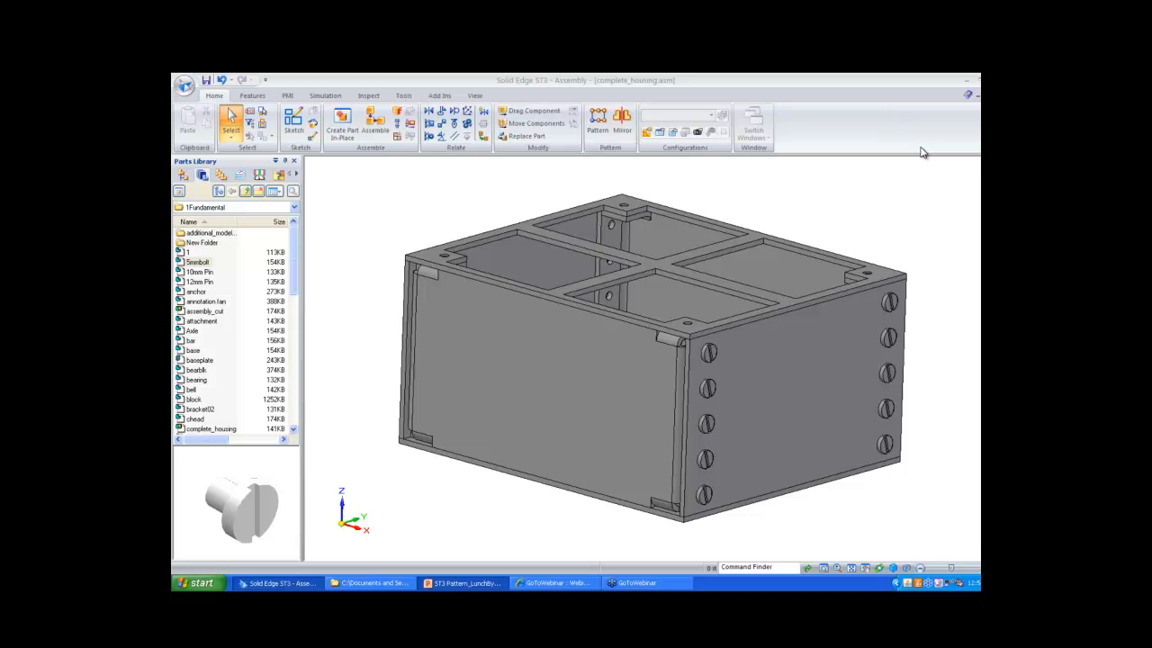
# Switch to the ST3 Pattern_LunchBytes presentation in PowerPoint and start the slide show at slide 4 on upcoming training offerings
pyautogui.hotkey('alt', 'Tab')
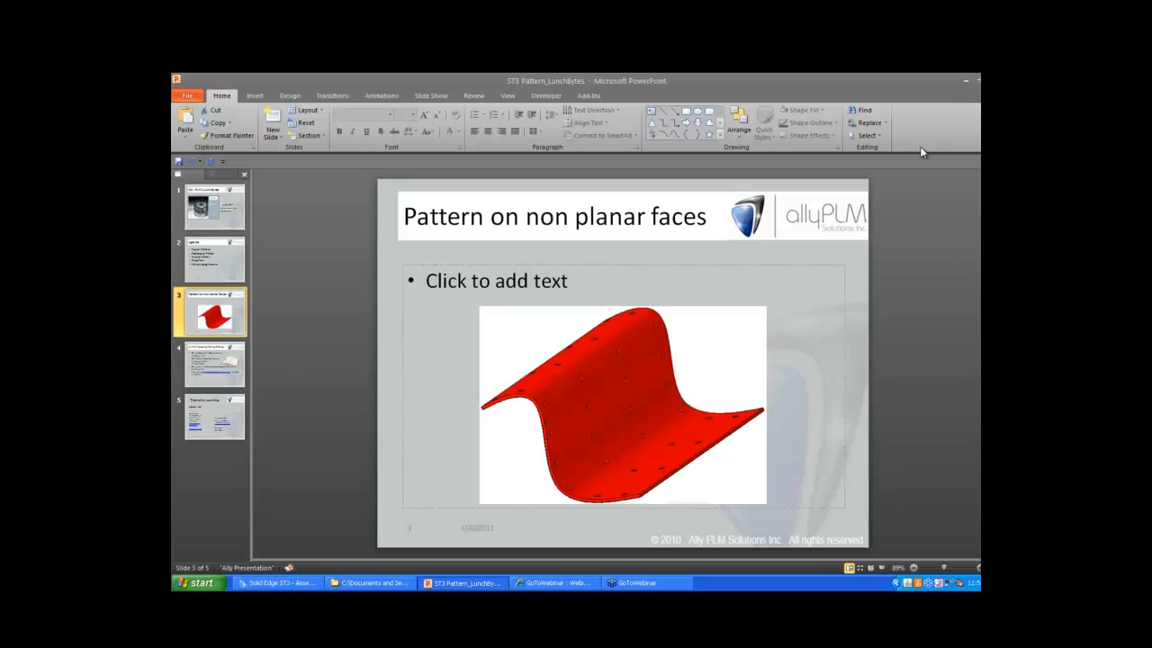
pyautogui.scroll(-1, 781, 555)
pyautogui.hotkey('shift', 'F5')
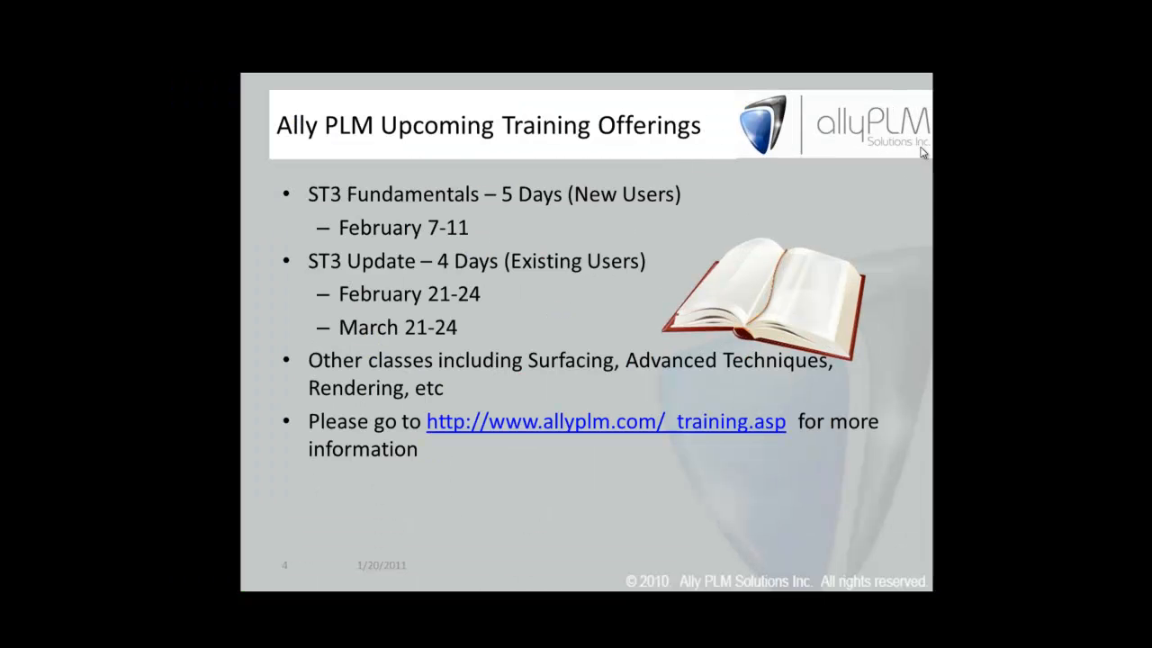